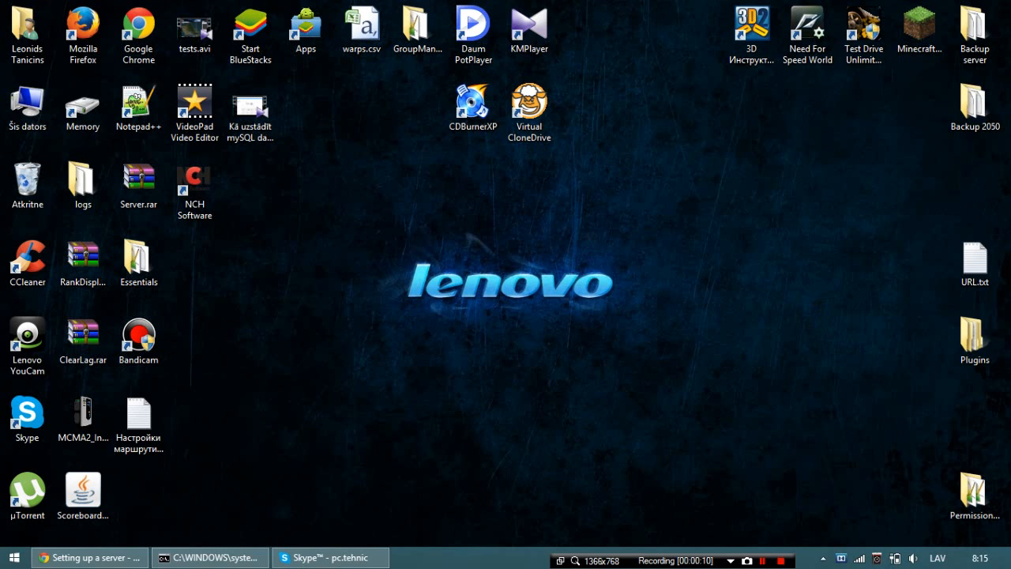
Look at the contents of the desktop Plugins folder and the plugin links in URL.txt, closing both.
{"action": "double_click", "coordinate": [973, 335]}
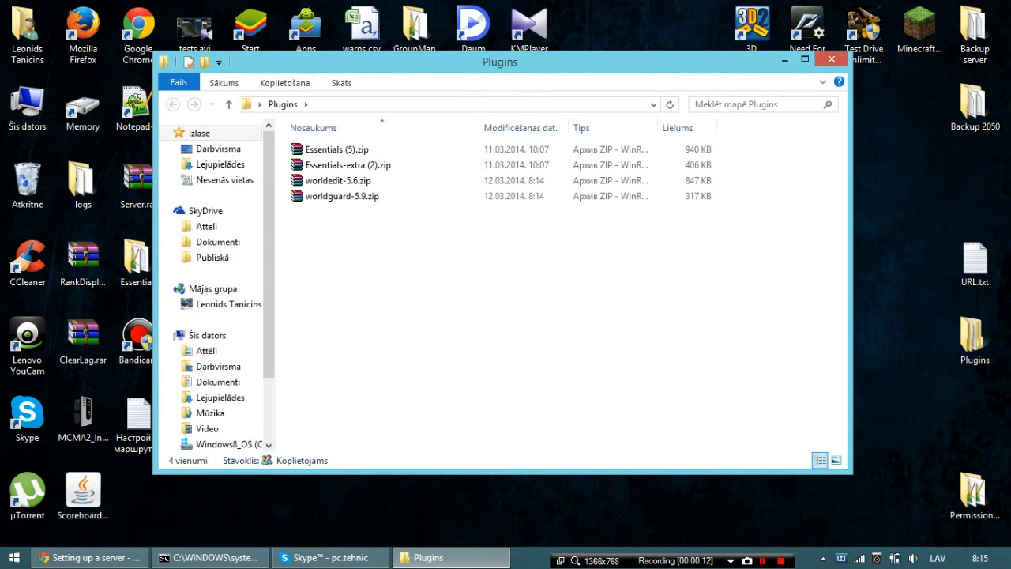
{"action": "left_click", "coordinate": [832, 59]}
{"action": "double_click", "coordinate": [974, 260]}
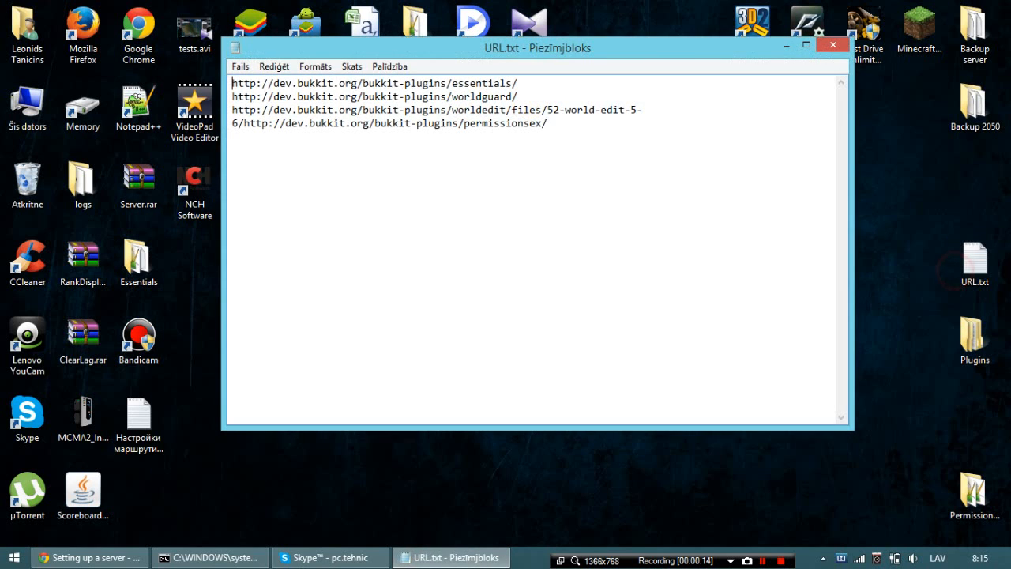
{"action": "left_click_drag", "start_coordinate": [561, 124], "coordinate": [251, 83]}
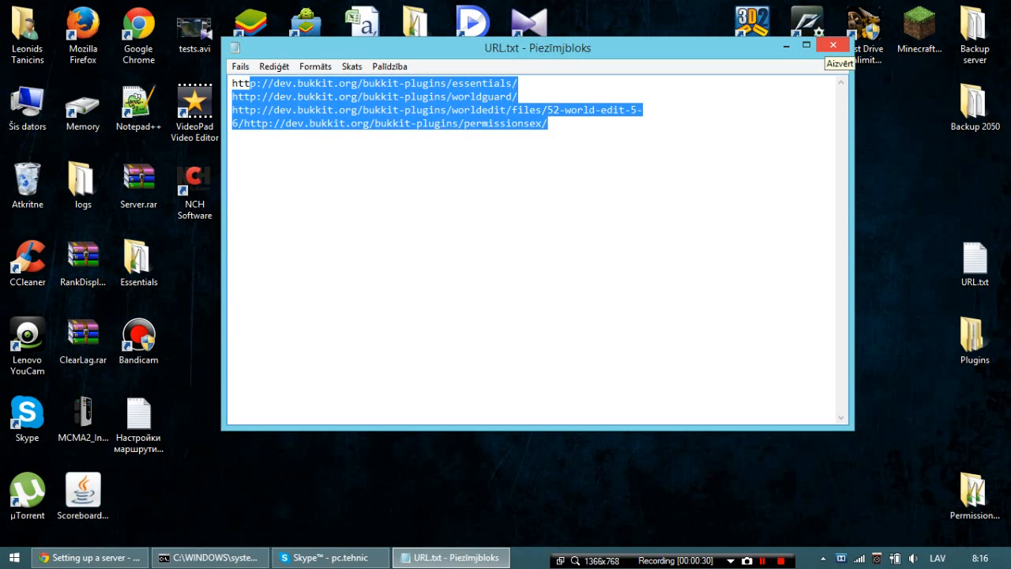
{"action": "left_click", "coordinate": [833, 45]}
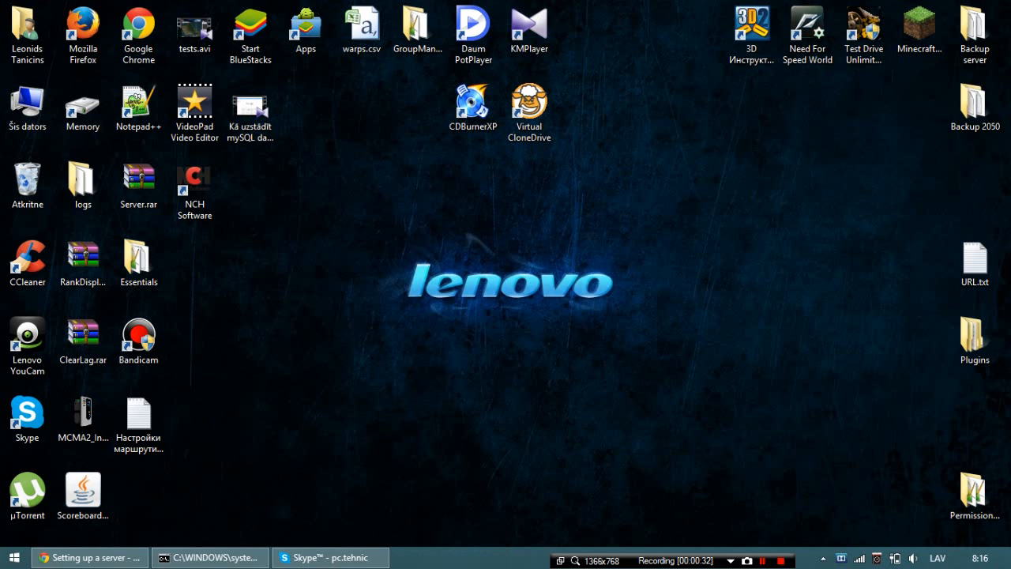
Create a new folder named Server on the desktop.
{"action": "right_click", "coordinate": [609, 240]}
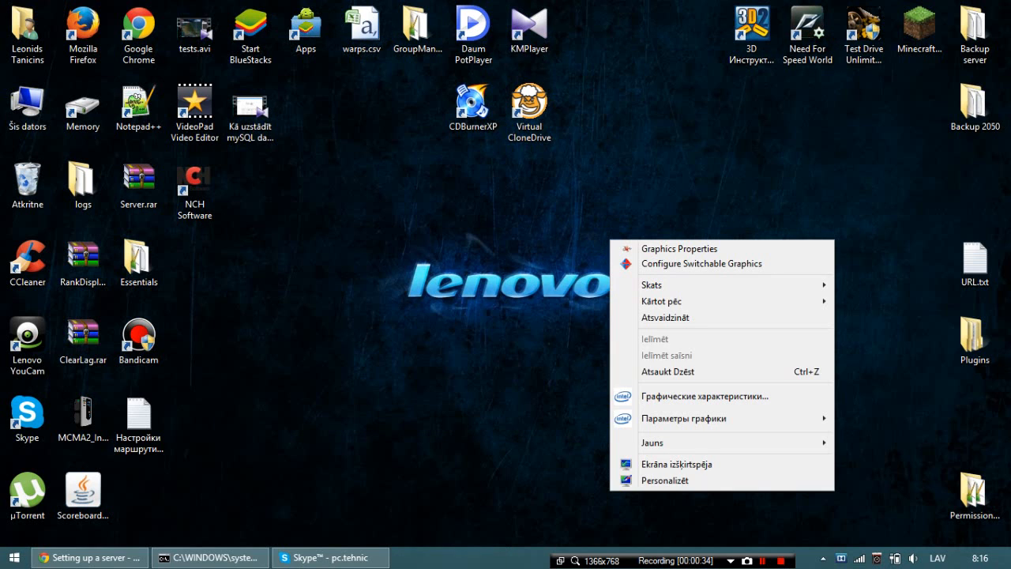
{"action": "mouse_move", "coordinate": [653, 442]}
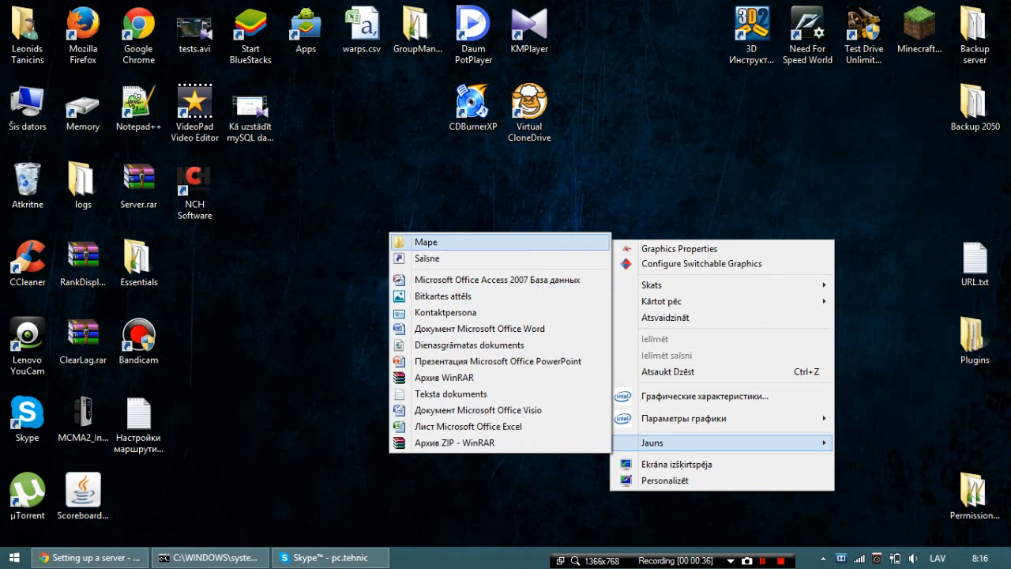
{"action": "left_click", "coordinate": [422, 242]}
{"action": "type", "text": "Se"}
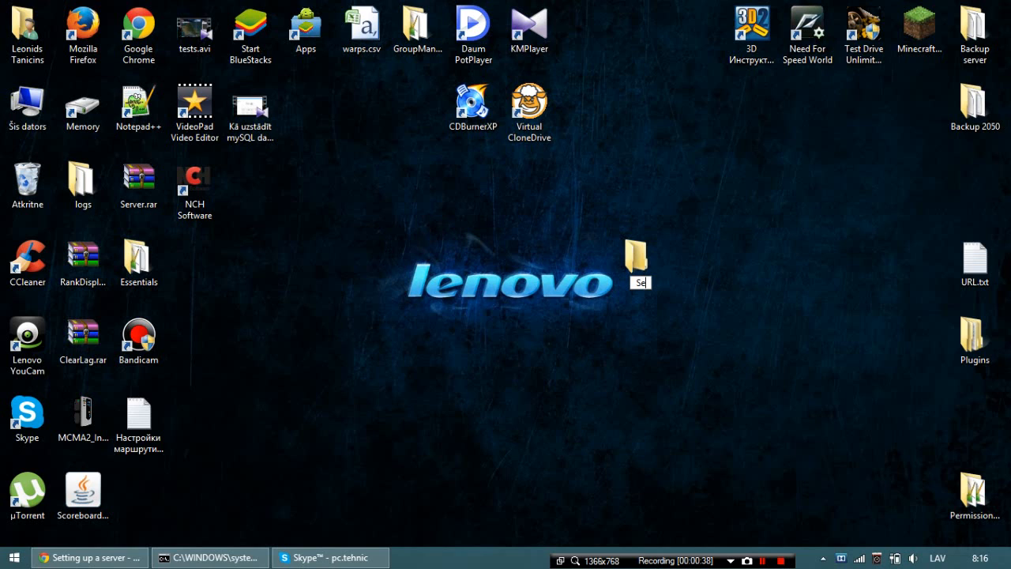
{"action": "type", "text": "rver"}
{"action": "left_click", "coordinate": [441, 242]}
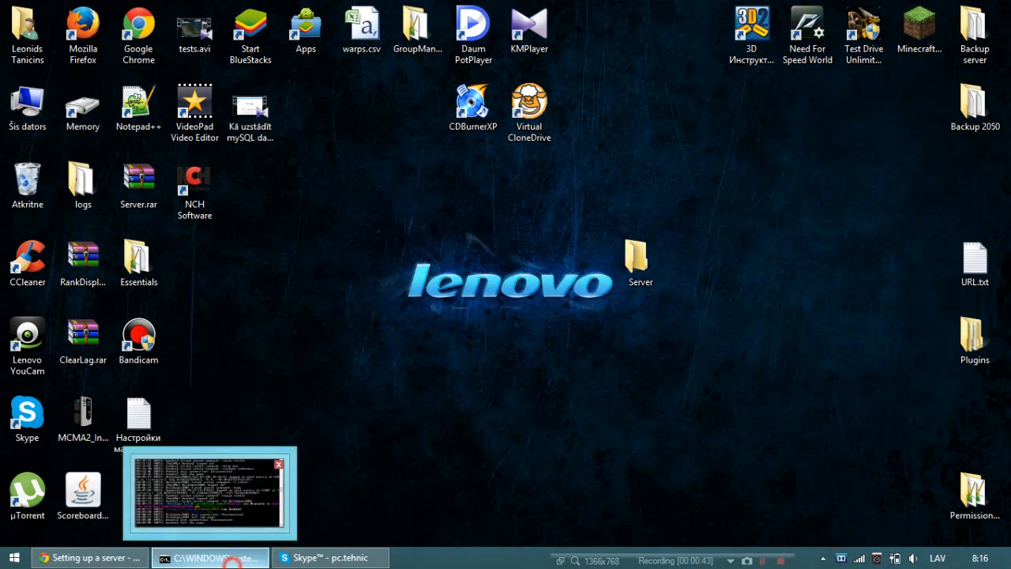
Shut down the running Minecraft server from its command console with the stop command and dismiss the console.
{"action": "left_click", "coordinate": [209, 558]}
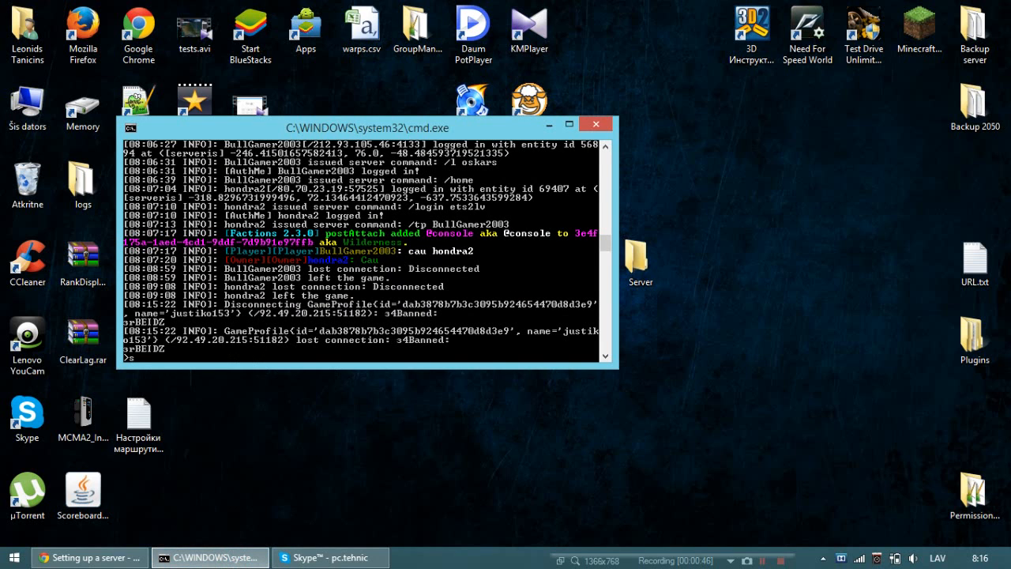
{"action": "type", "text": "stop"}
{"action": "key", "text": "Return"}
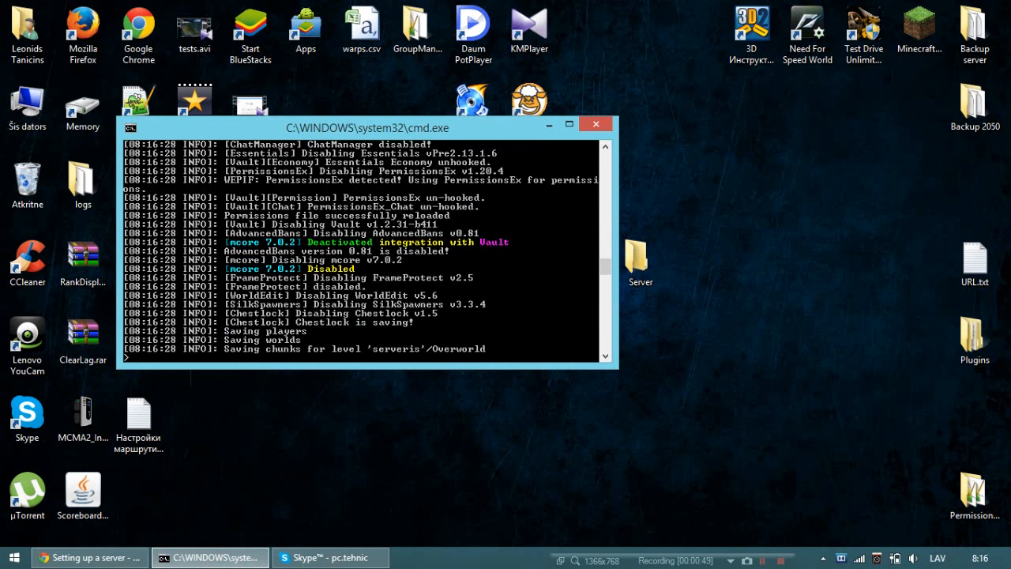
{"action": "key", "text": "Return"}
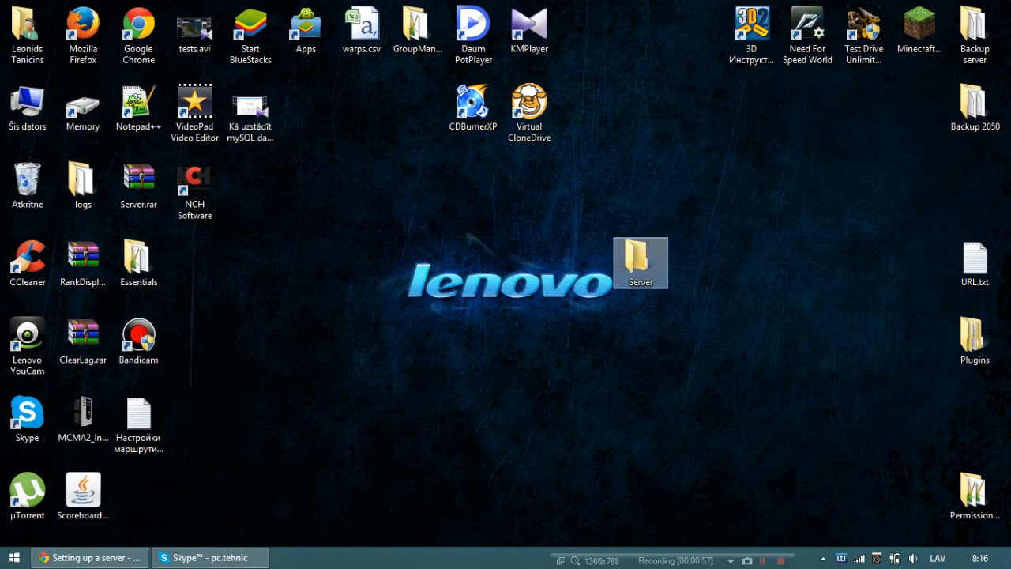
Switch to Chrome, search the web for craftbukkit in a new tab, and open the official CraftBukkit download page.
{"action": "left_click", "coordinate": [87, 558]}
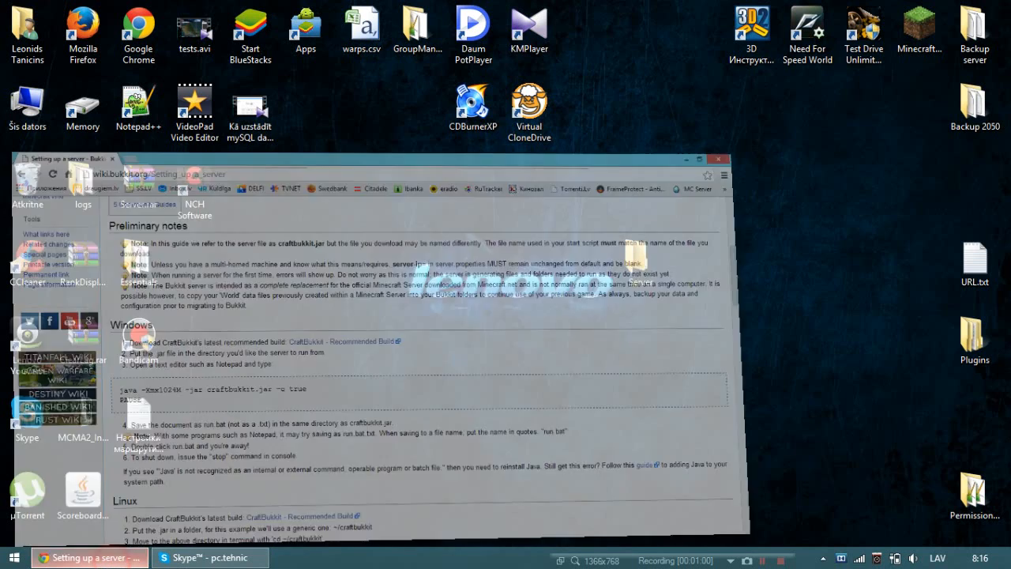
{"action": "left_click", "coordinate": [162, 10]}
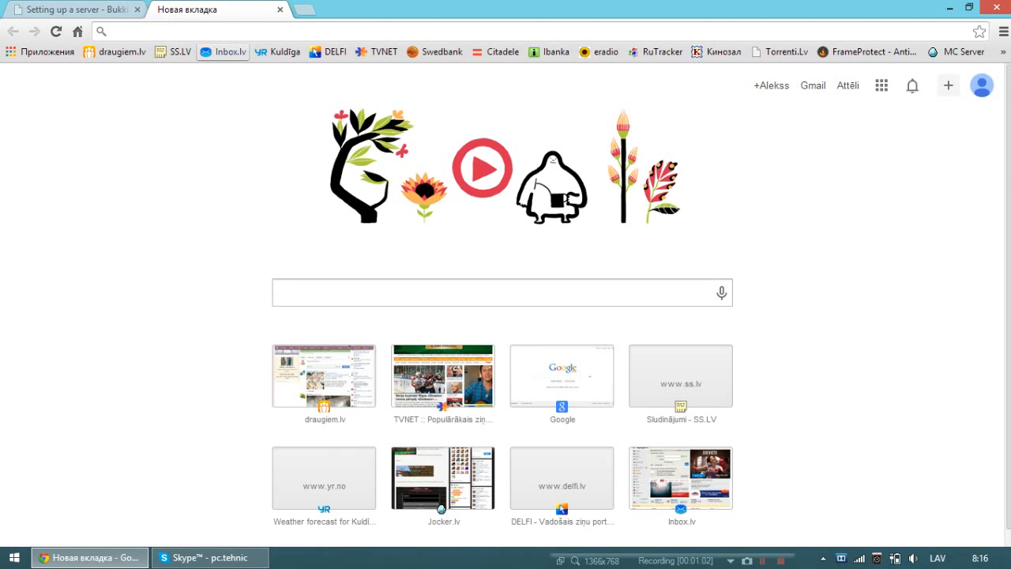
{"action": "type", "text": "craft"}
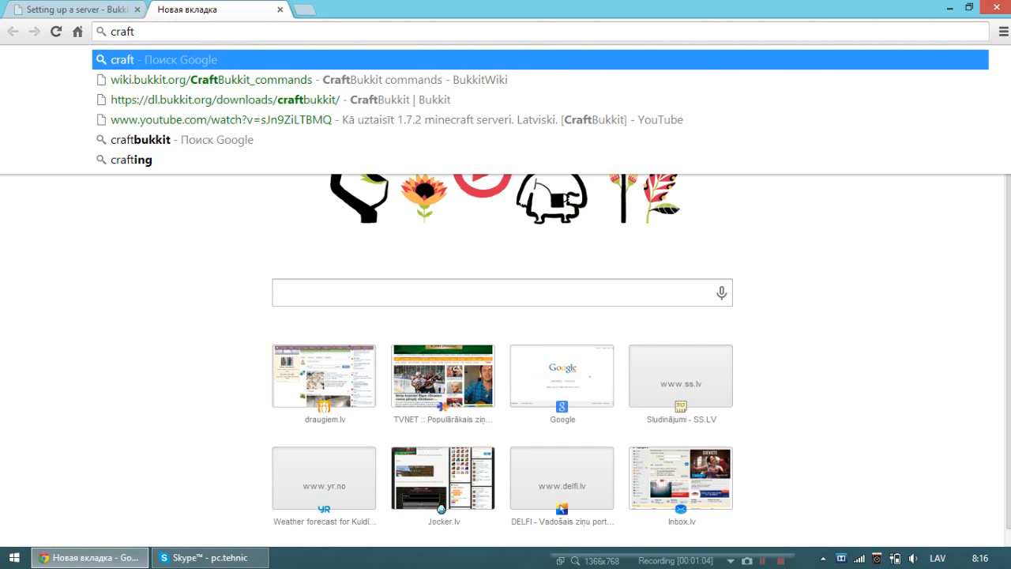
{"action": "type", "text": "bukkit"}
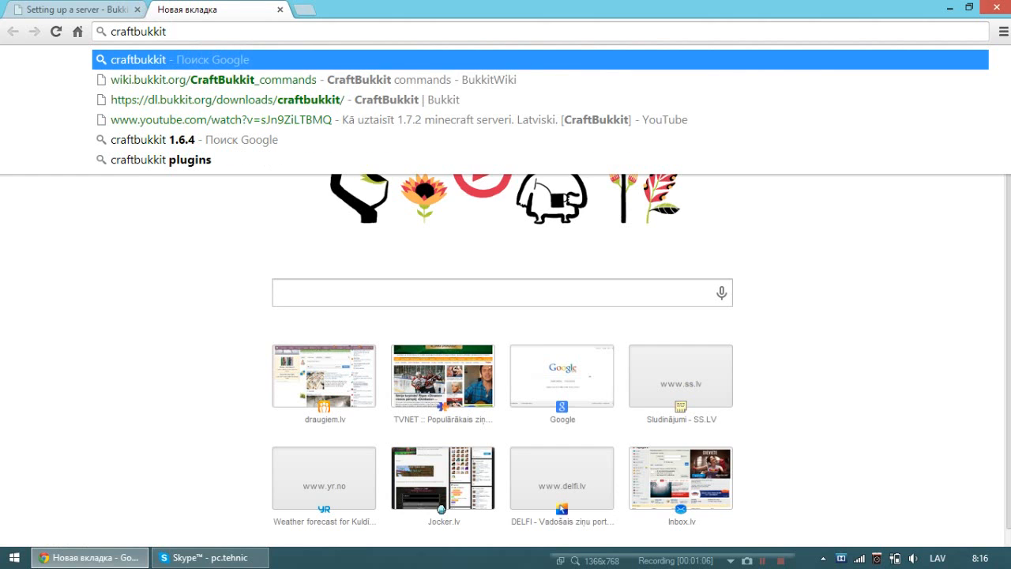
{"action": "key", "text": "Return"}
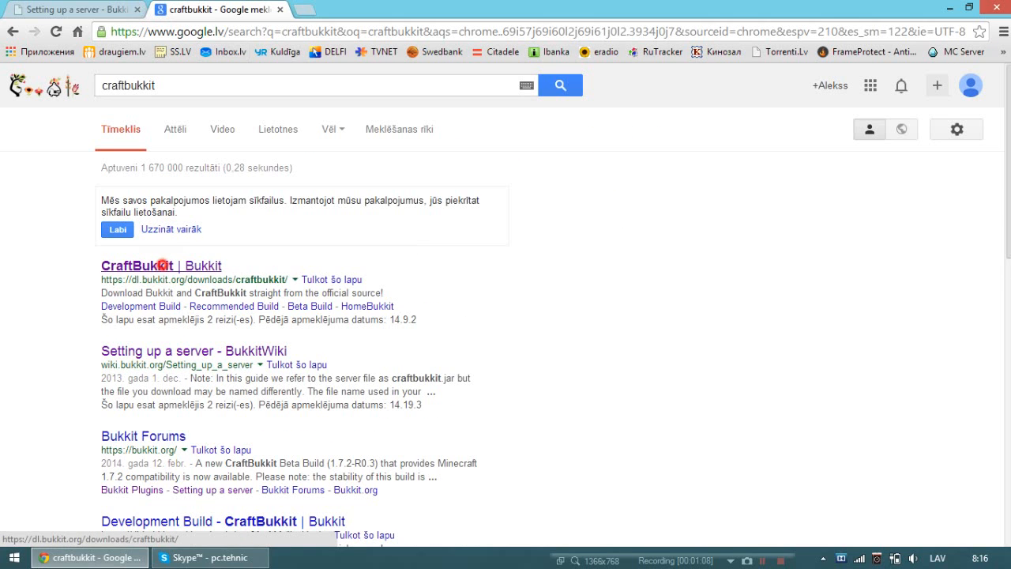
{"action": "left_click", "coordinate": [162, 266]}
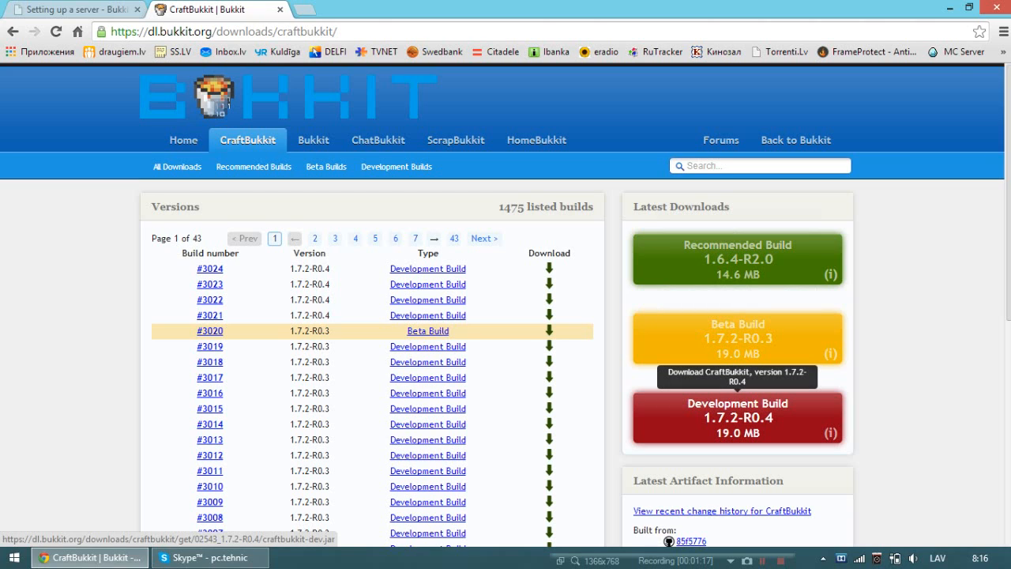
Download the CraftBukkit development build 1.7.2-R0.4, keep the file despite its type, and minimize the browser.
{"action": "left_click", "coordinate": [738, 418]}
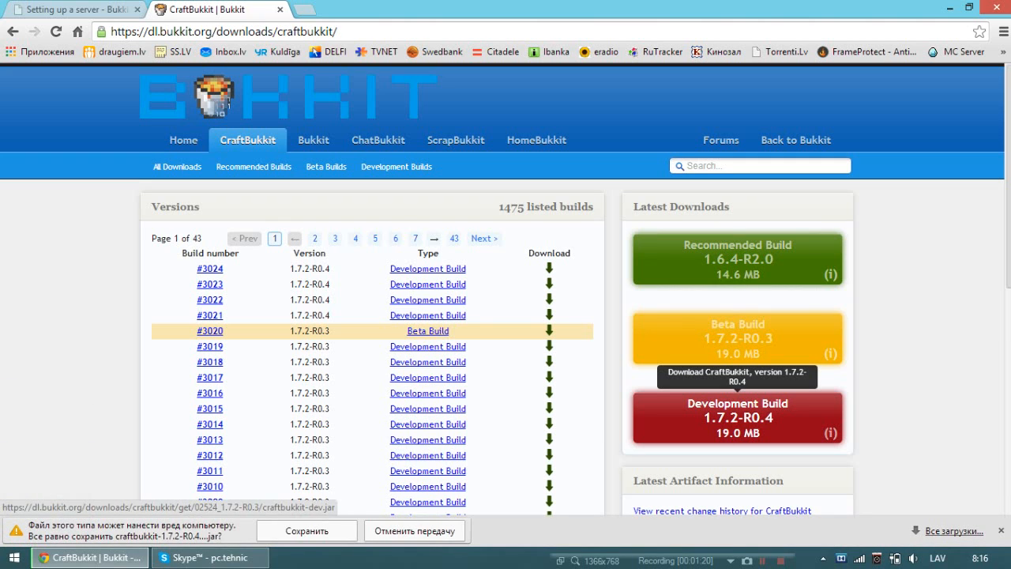
{"action": "left_click", "coordinate": [307, 530]}
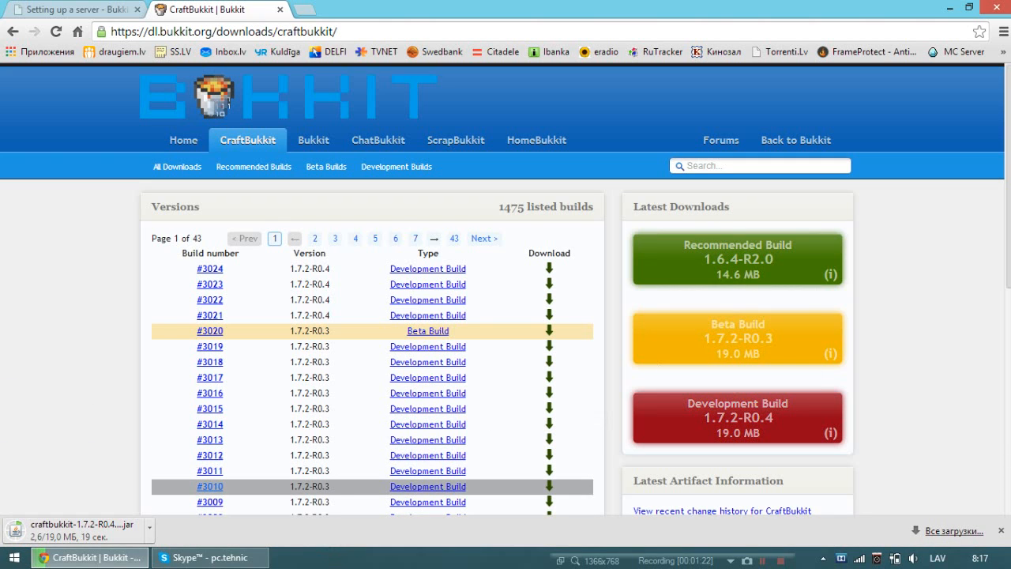
{"action": "mouse_move", "coordinate": [89, 558]}
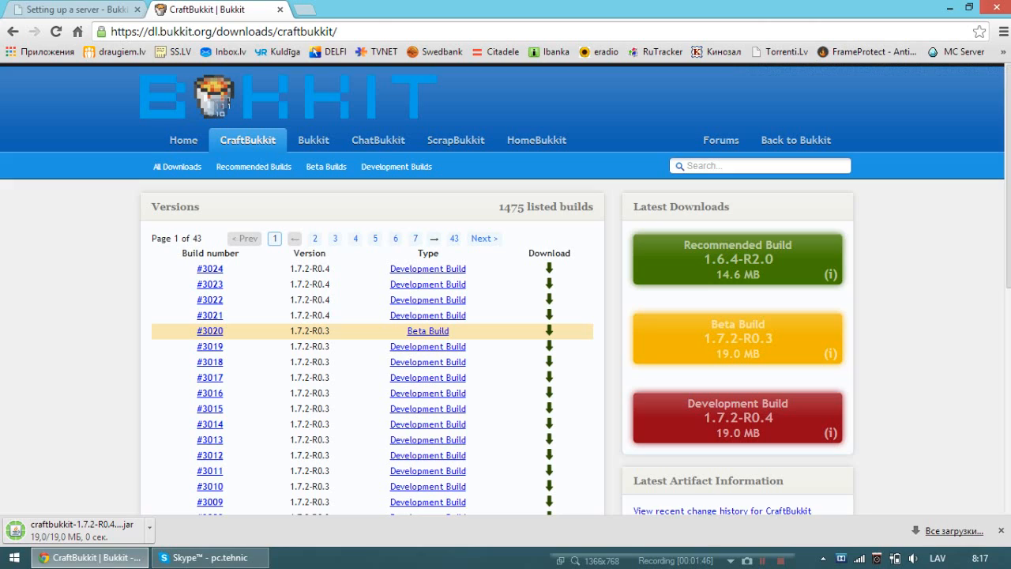
{"action": "left_click", "coordinate": [950, 7]}
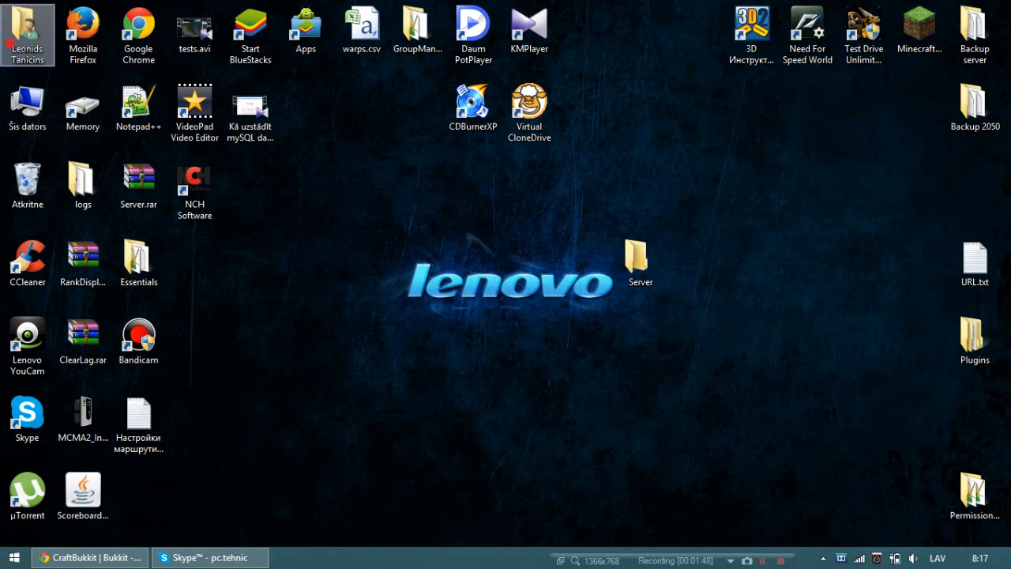
Move craftbukkit-1.7.2-R0.4-20140316.221310-4.jar from the user's downloads folder (Lejupielādes) into the desktop Server folder and close the file window.
{"action": "double_click", "coordinate": [27, 32]}
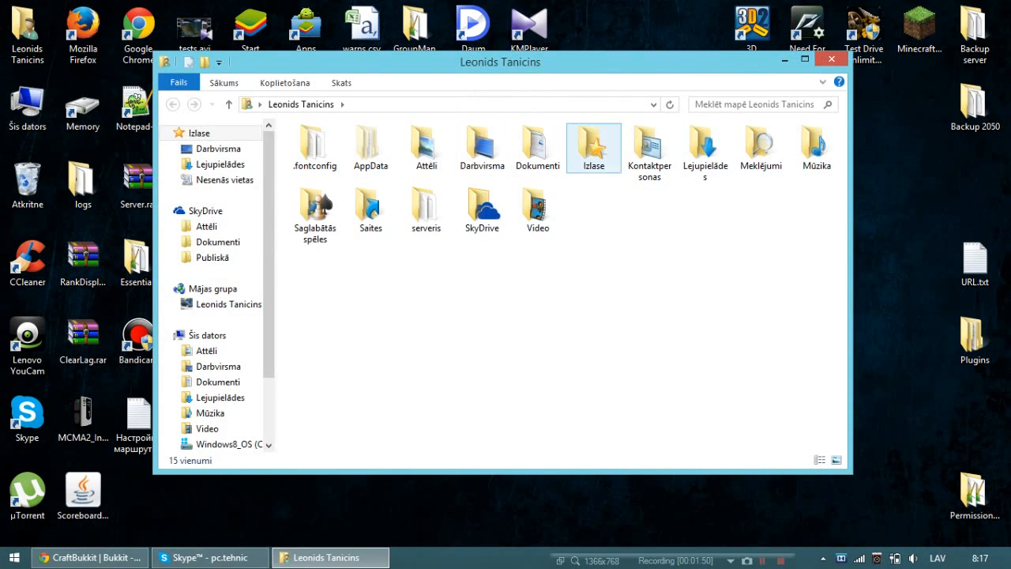
{"action": "double_click", "coordinate": [692, 152]}
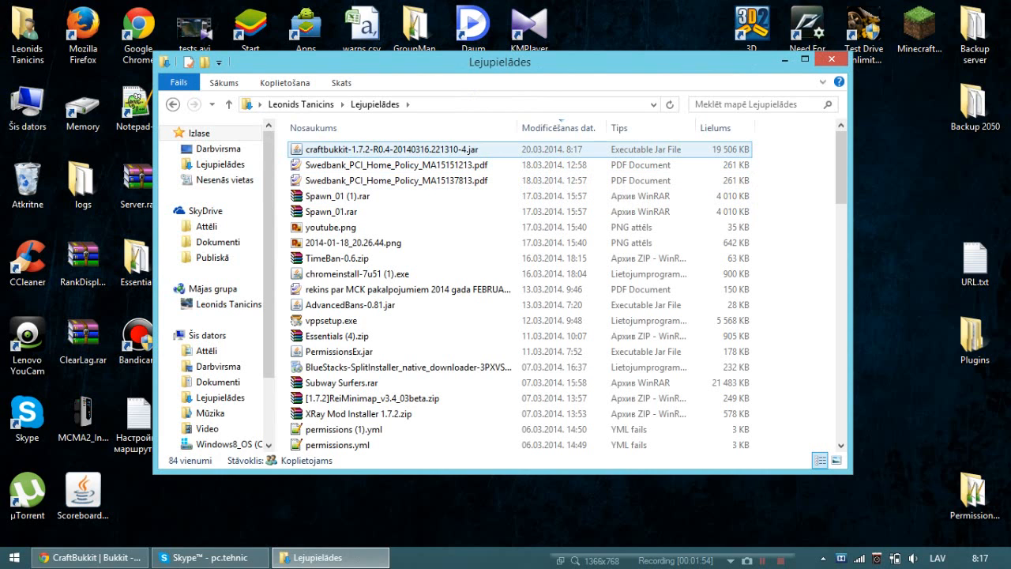
{"action": "scroll", "coordinate": [474, 350], "scroll_direction": "down", "scroll_amount": 2}
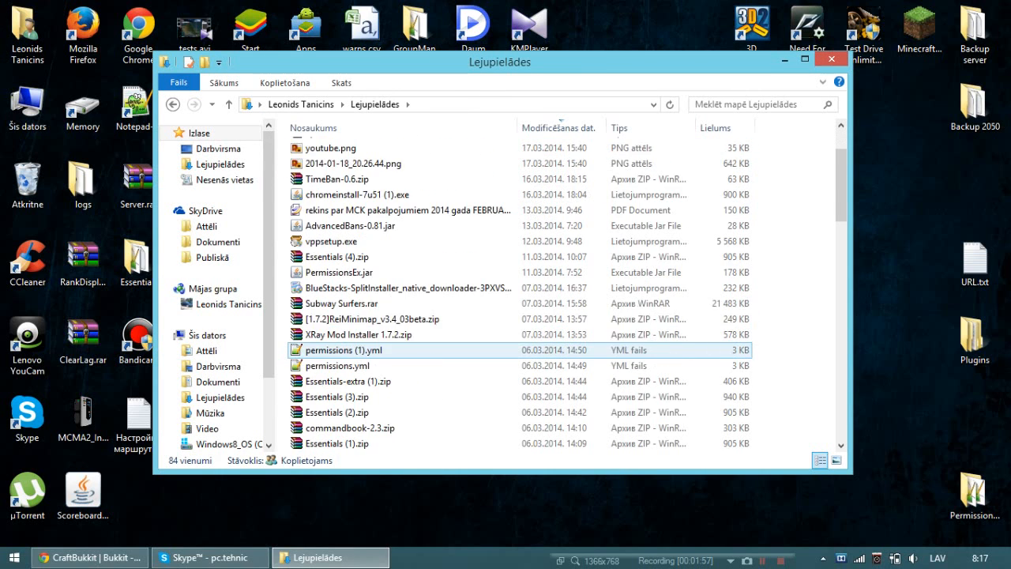
{"action": "scroll", "coordinate": [475, 350], "scroll_direction": "down", "scroll_amount": 7}
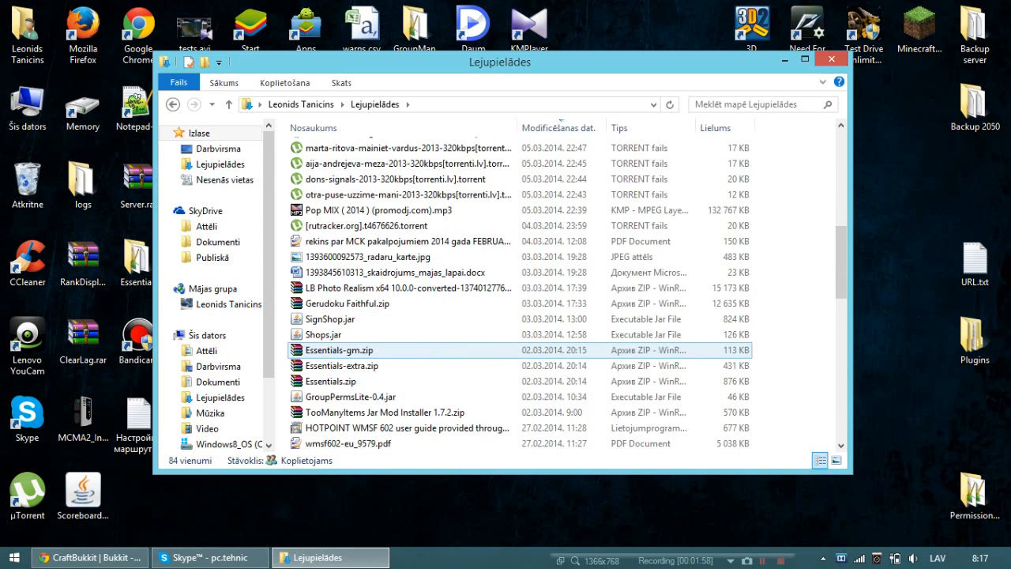
{"action": "scroll", "coordinate": [474, 303], "scroll_direction": "down", "scroll_amount": 2}
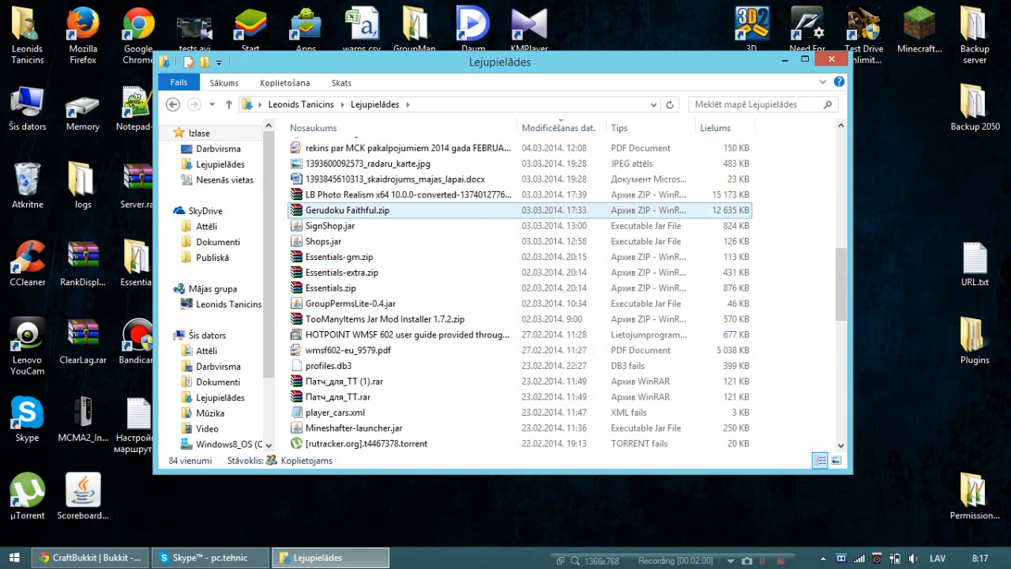
{"action": "key", "text": "Home"}
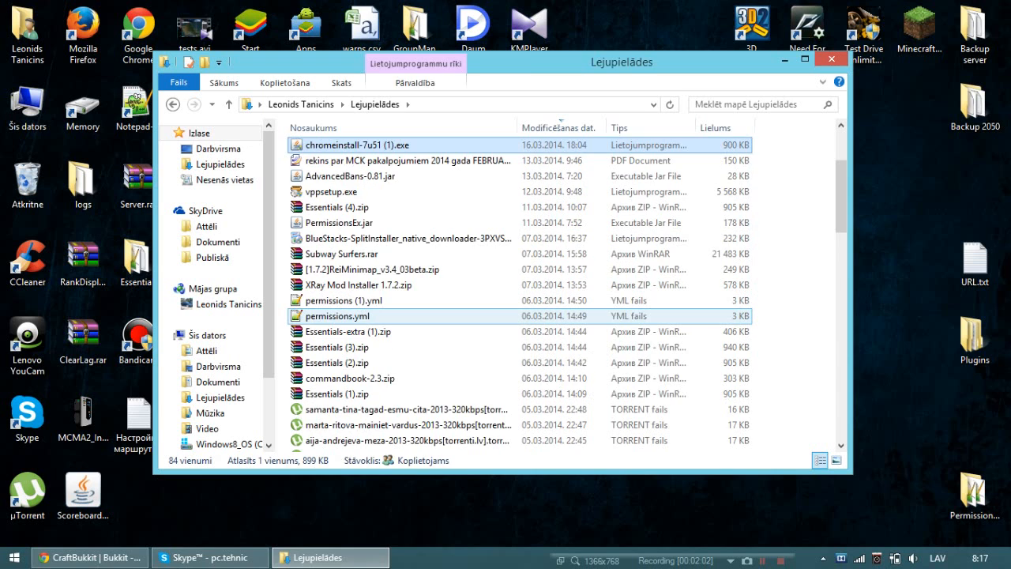
{"action": "key", "text": "c"}
{"action": "key", "text": "c"}
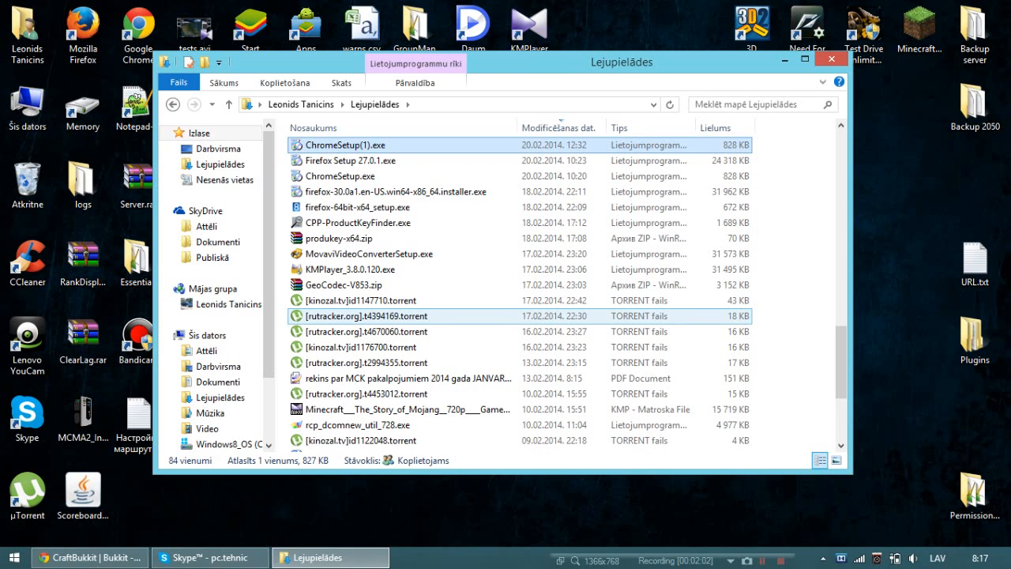
{"action": "key", "text": "c"}
{"action": "key", "text": "c"}
{"action": "key", "text": "c"}
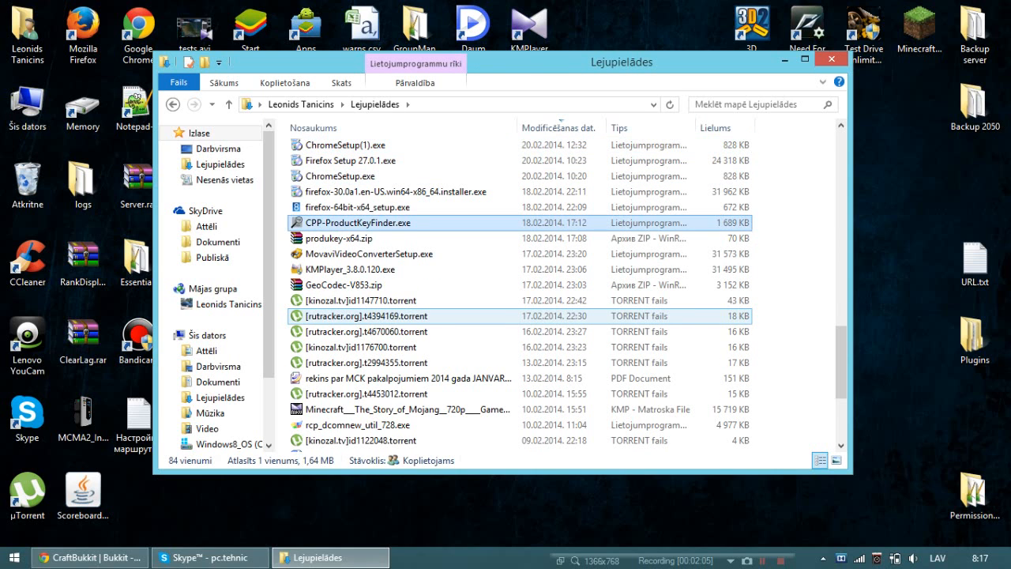
{"action": "key", "text": "c"}
{"action": "key", "text": "c"}
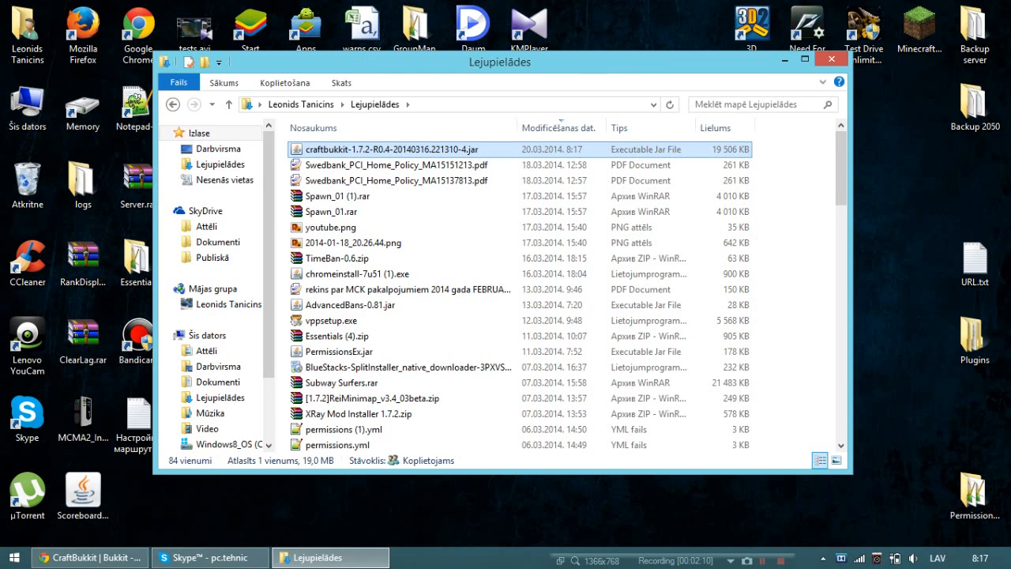
{"action": "left_click_drag", "start_coordinate": [434, 149], "coordinate": [642, 272]}
{"action": "key", "text": "alt+F4"}
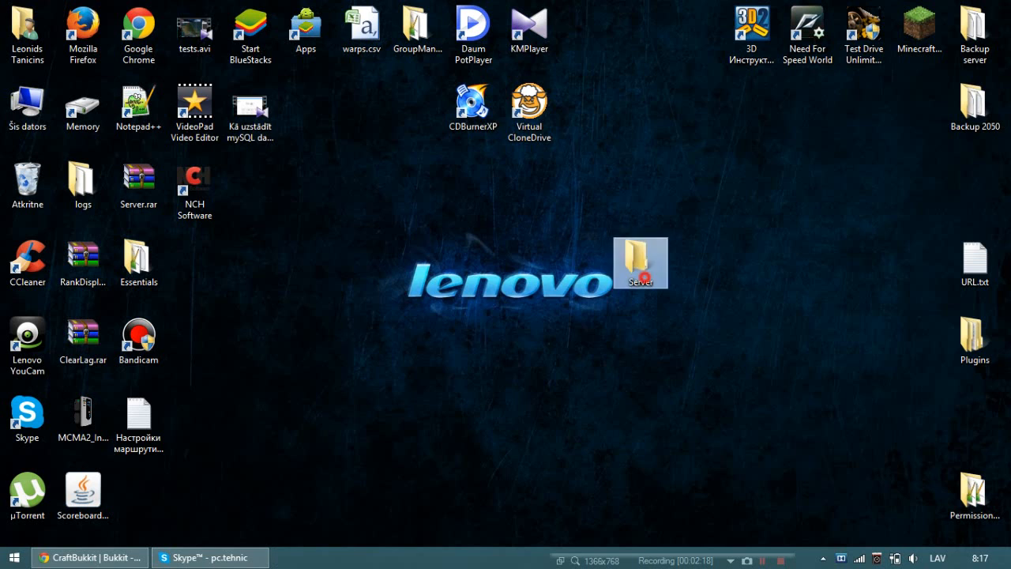
Open the Server folder and start a blank text document in Notepad (Piezīmjbloks).
{"action": "double_click", "coordinate": [642, 269]}
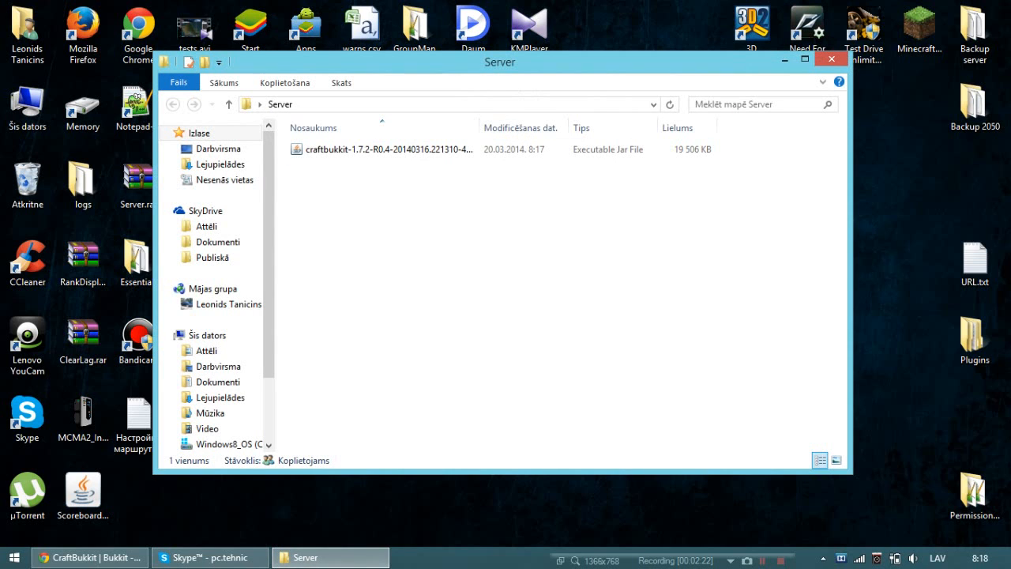
{"action": "mouse_move", "coordinate": [1010, 1]}
{"action": "left_click", "coordinate": [979, 138]}
{"action": "type", "text": "n"}
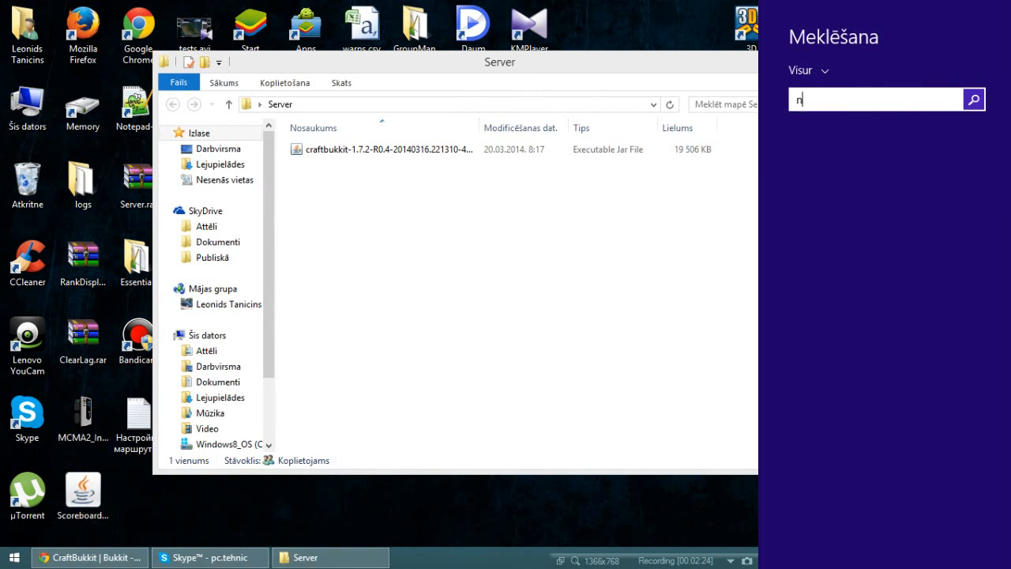
{"action": "type", "text": "o"}
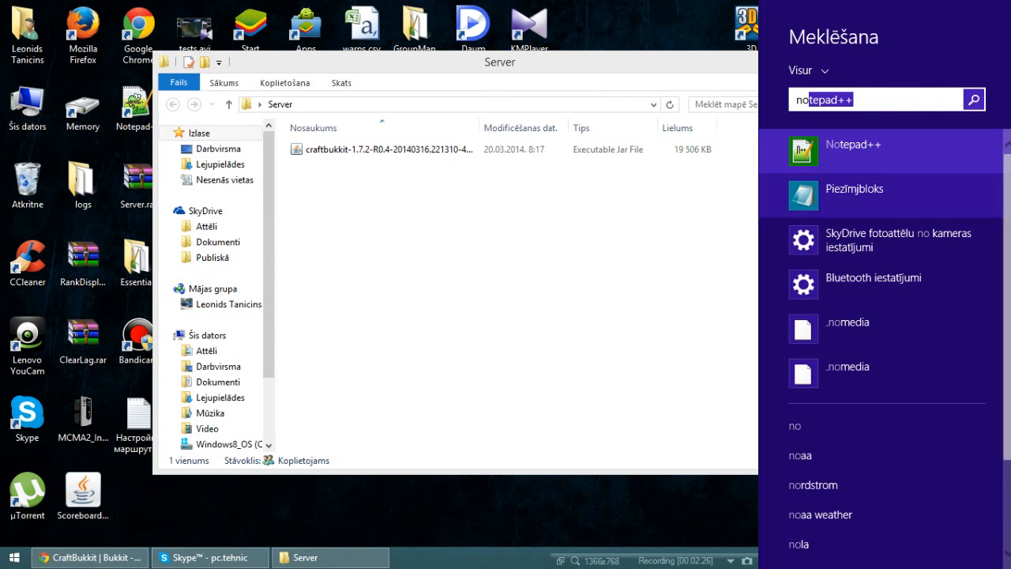
{"action": "left_click", "coordinate": [937, 212]}
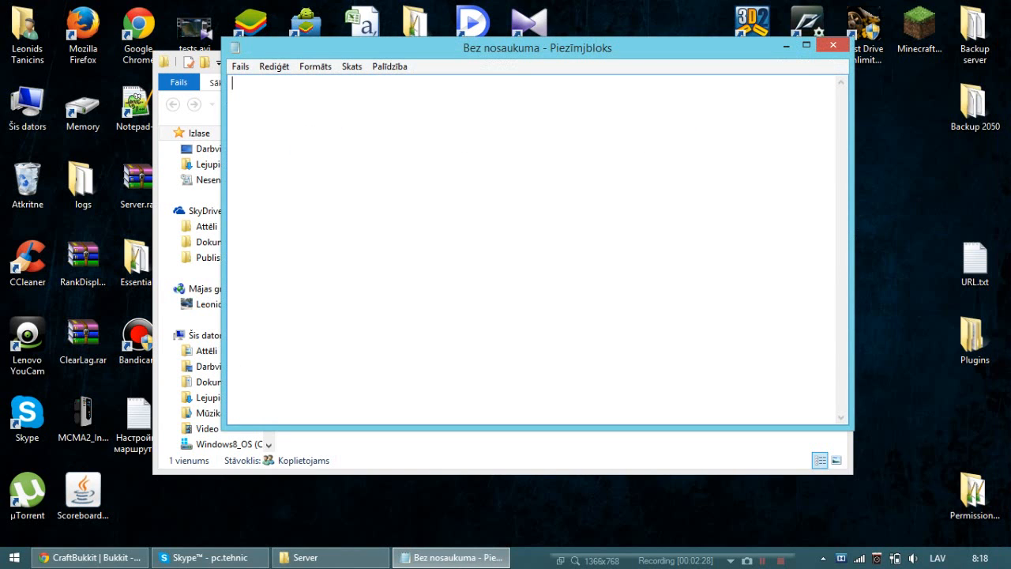
Switch to Chrome and copy the two-line Windows start script from the Bukkit wiki's Setting up a server page.
{"action": "left_click", "coordinate": [89, 558]}
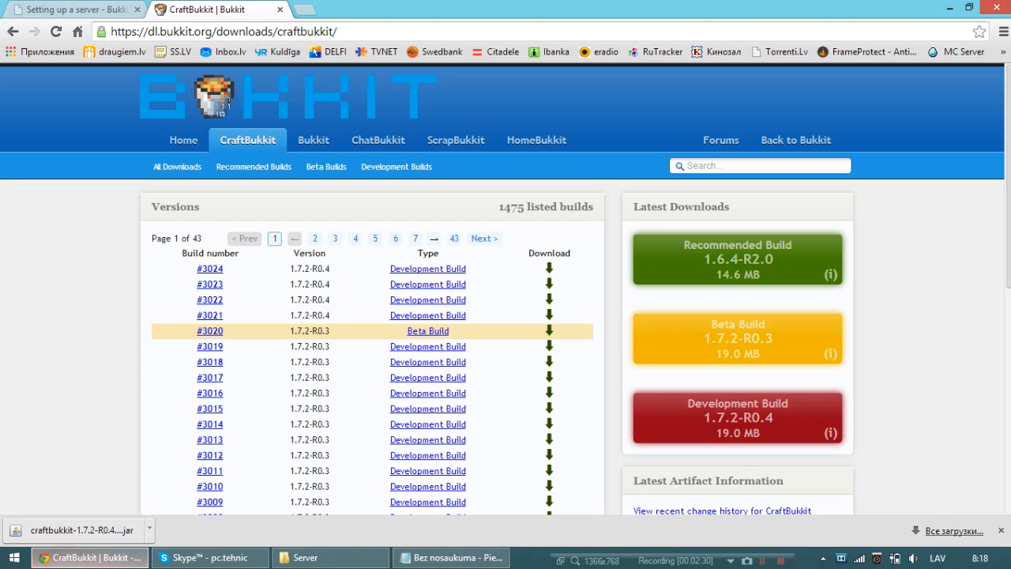
{"action": "left_click", "coordinate": [85, 10]}
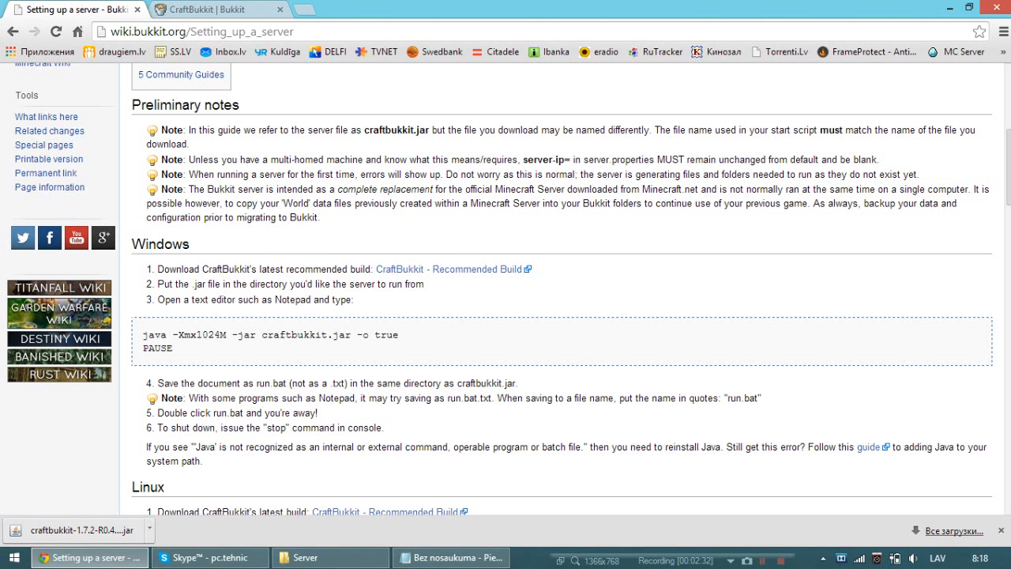
{"action": "left_click_drag", "start_coordinate": [147, 335], "coordinate": [231, 336]}
{"action": "left_click", "coordinate": [144, 338]}
{"action": "left_click_drag", "start_coordinate": [143, 336], "coordinate": [175, 348]}
{"action": "key", "text": "ctrl+c"}
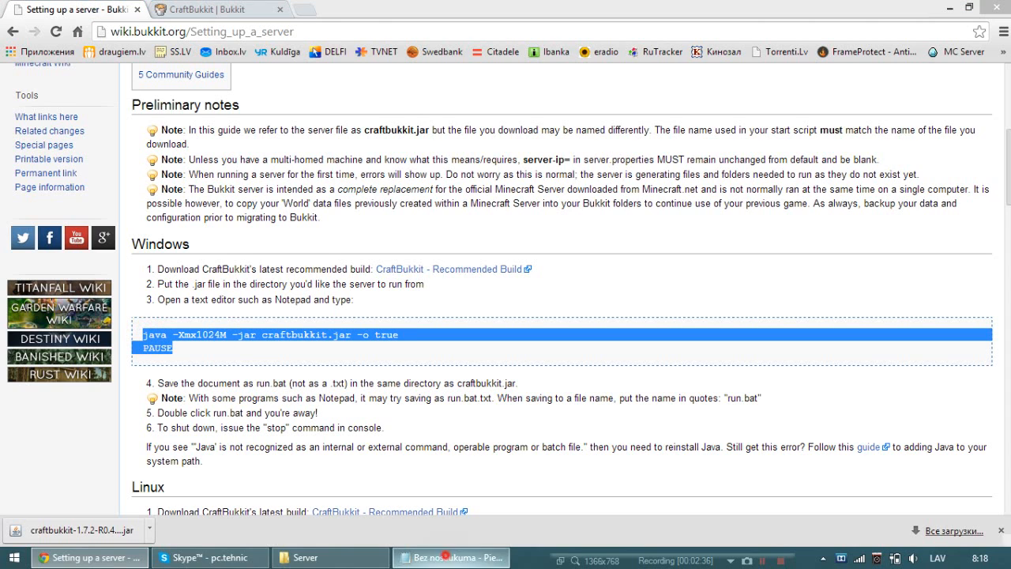
Paste the start script into the blank Notepad document and change the -o option to false.
{"action": "left_click", "coordinate": [451, 557]}
{"action": "key", "text": "ctrl+v"}
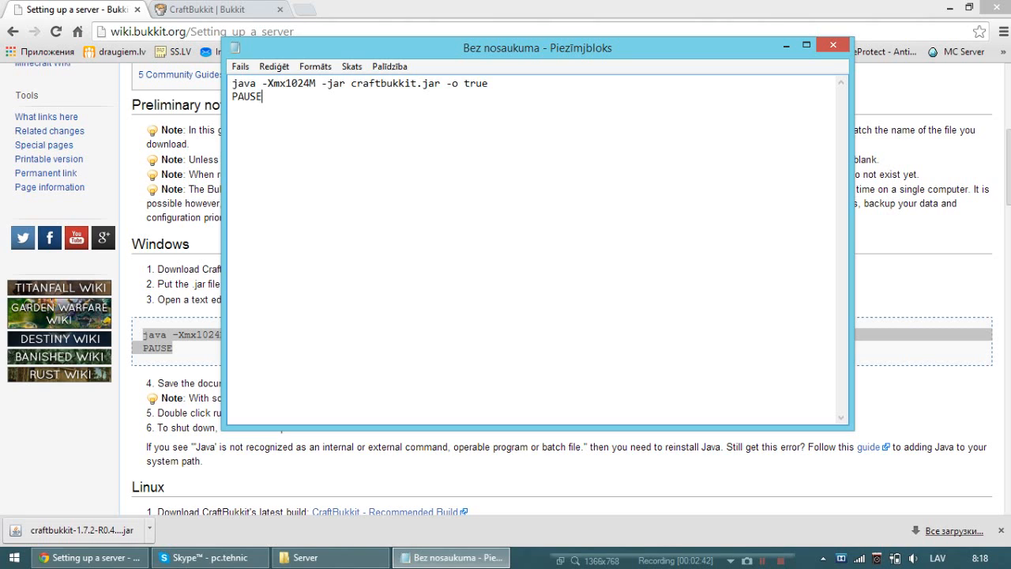
{"action": "double_click", "coordinate": [501, 84]}
{"action": "type", "text": "false"}
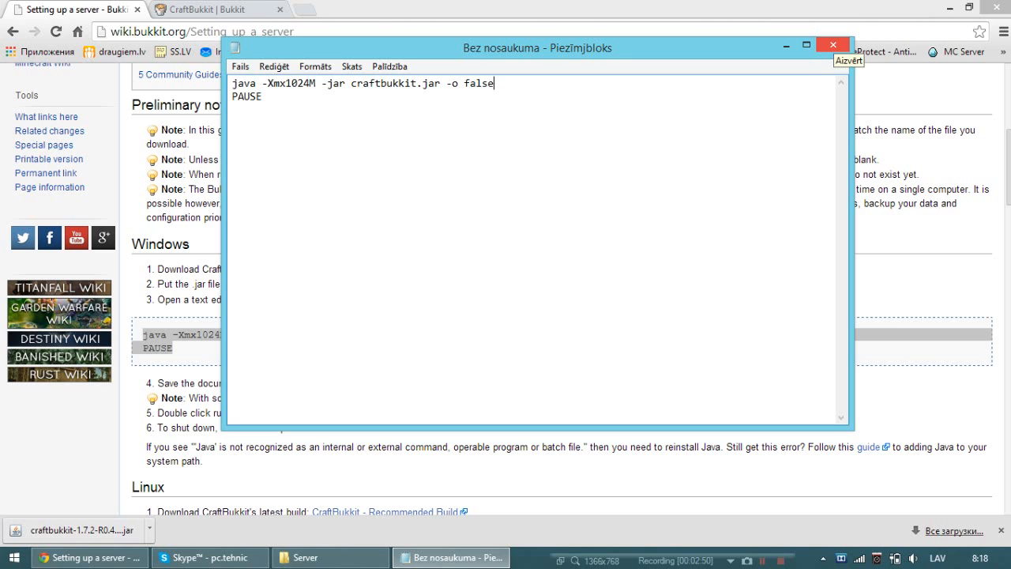
Close the document choosing to save it, with the file name run.bat and the file type Visi faili (*.*).
{"action": "left_click", "coordinate": [833, 45]}
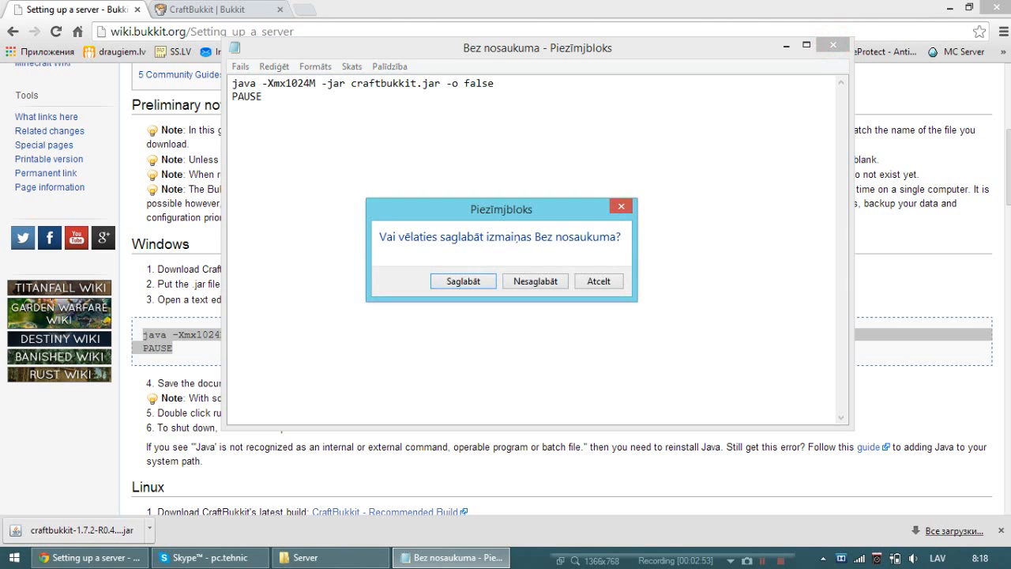
{"action": "left_click", "coordinate": [472, 285]}
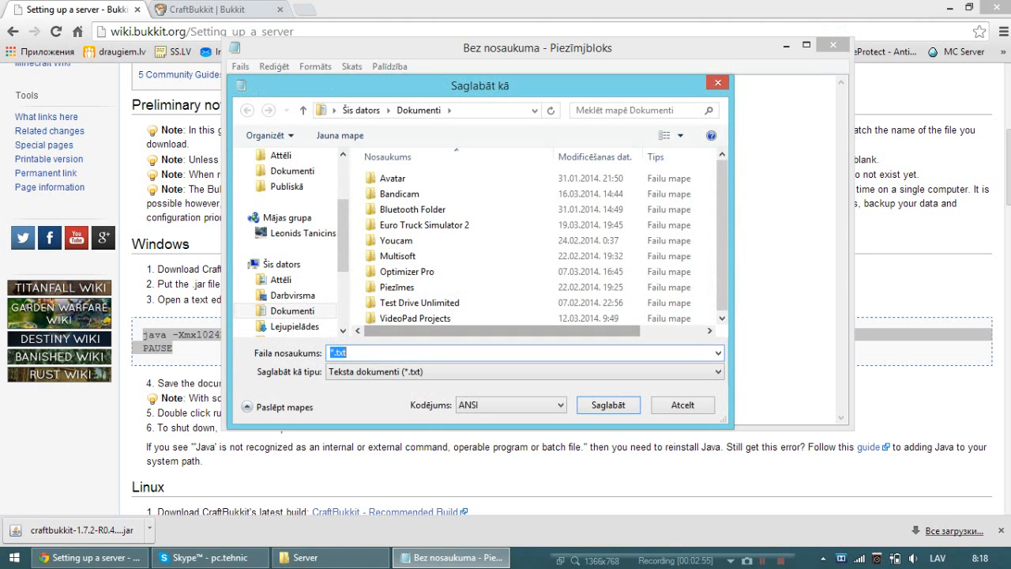
{"action": "left_click", "coordinate": [332, 352]}
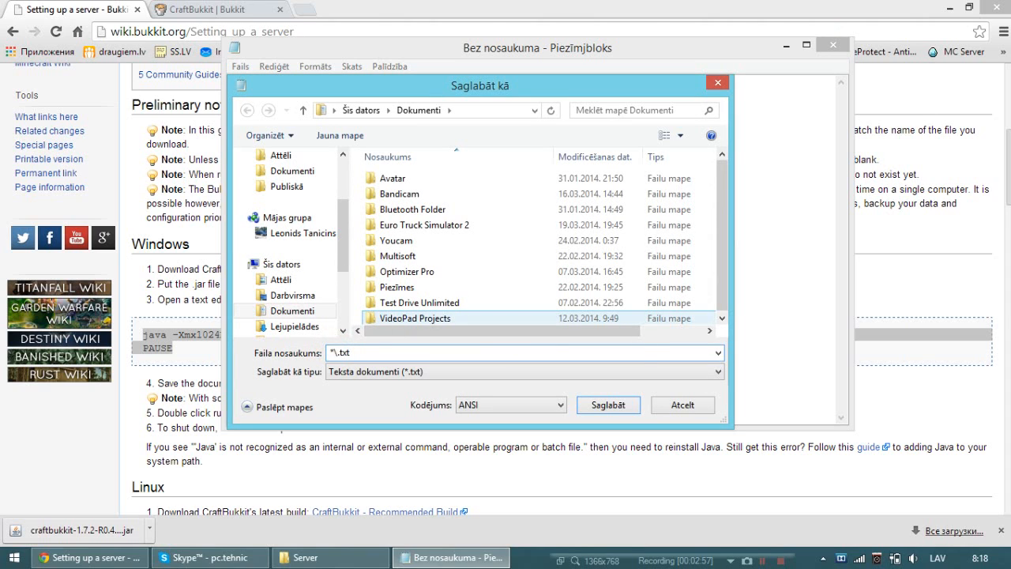
{"action": "key", "text": "BackSpace"}
{"action": "type", "text": "run"}
{"action": "key", "text": "BackSpace"}
{"action": "key", "text": "BackSpace"}
{"action": "key", "text": "BackSpace"}
{"action": "type", "text": "bat"}
{"action": "left_click", "coordinate": [382, 372]}
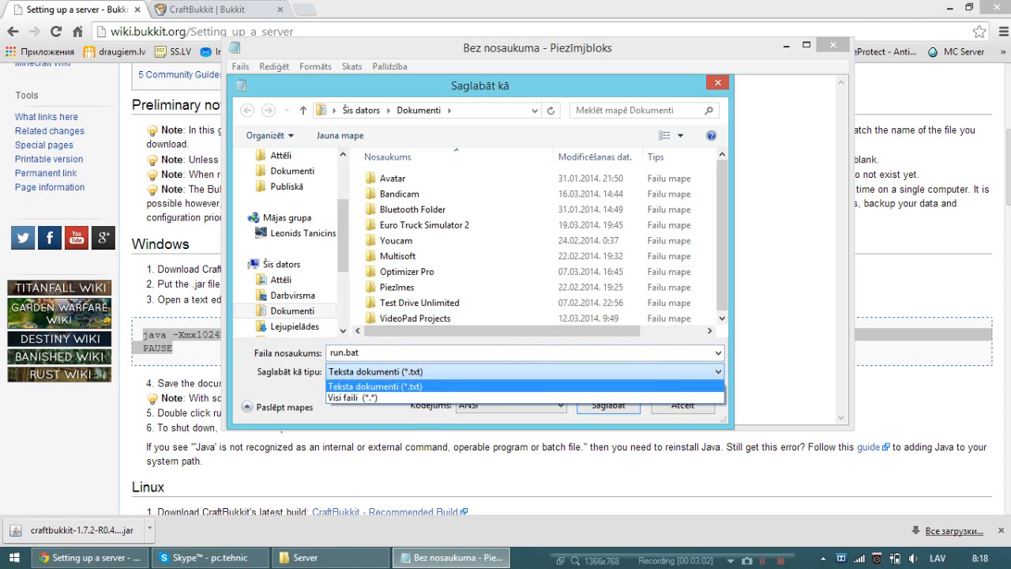
{"action": "left_click", "coordinate": [377, 394]}
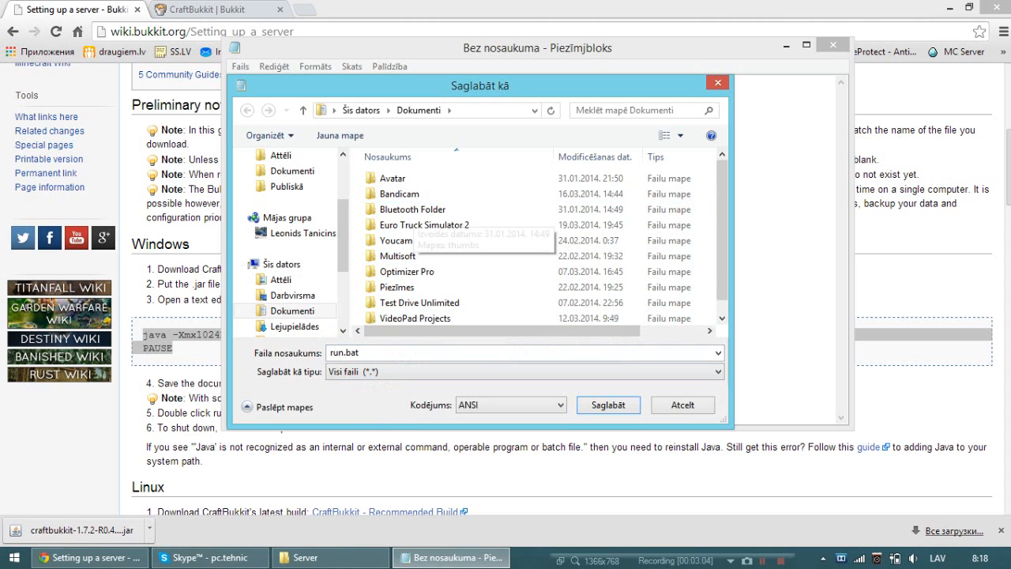
Save run.bat into the Server folder on the desktop (Darbvirsma).
{"action": "left_click", "coordinate": [271, 264]}
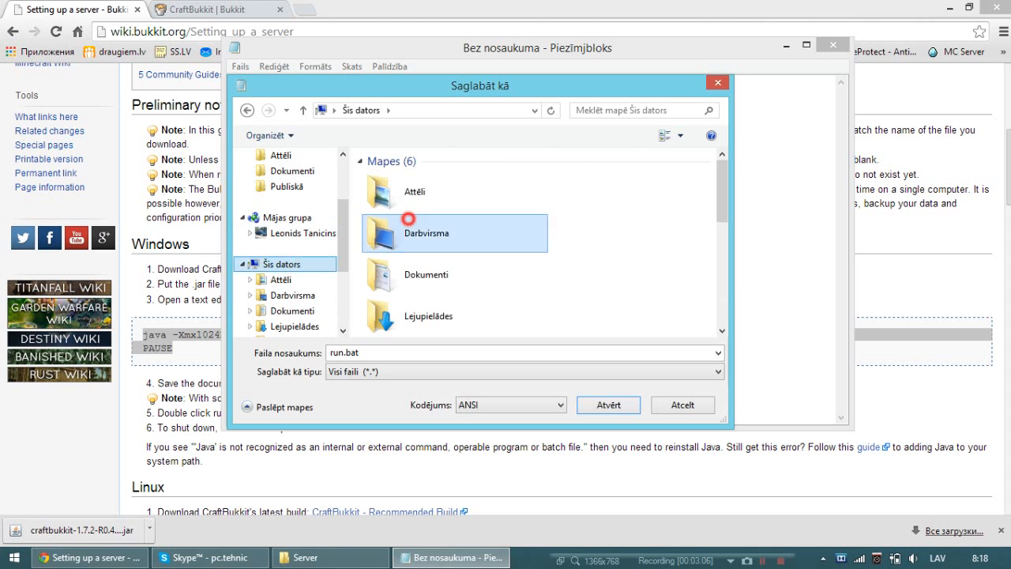
{"action": "double_click", "coordinate": [439, 229]}
{"action": "double_click", "coordinate": [403, 285]}
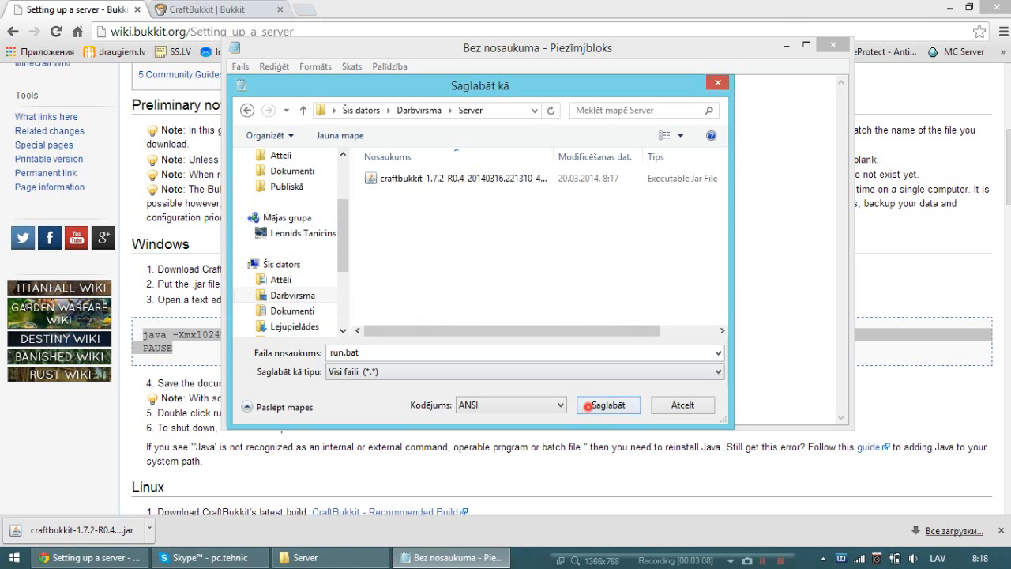
{"action": "left_click", "coordinate": [608, 405]}
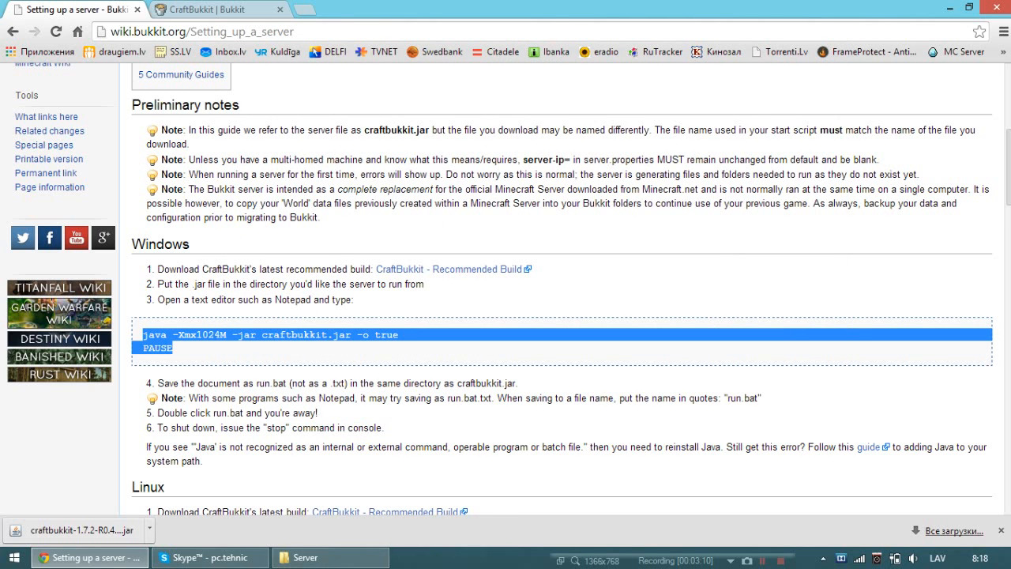
Minimize the browser, try to start the server with run.bat, and dismiss the console.
{"action": "left_click", "coordinate": [961, 7]}
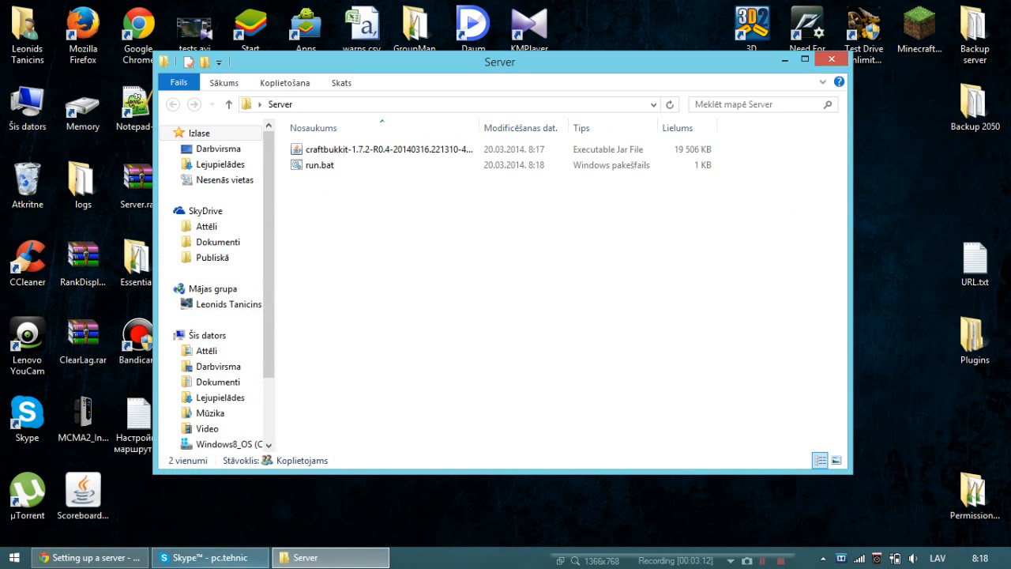
{"action": "double_click", "coordinate": [361, 166]}
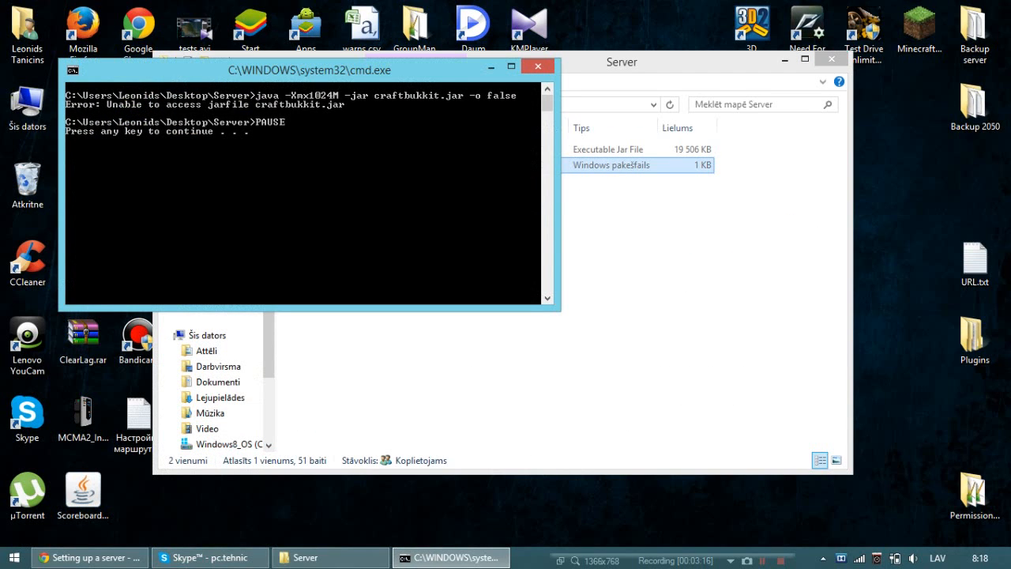
{"action": "key", "text": "Return"}
Rename the CraftBukkit jar in the Server folder as craftbukkit.jar.
{"action": "left_click", "coordinate": [450, 149]}
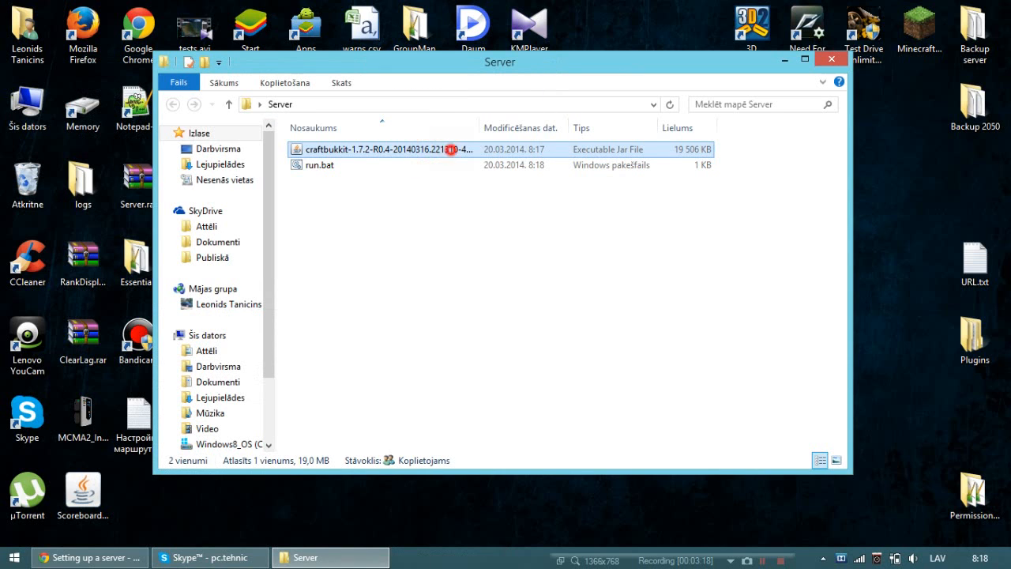
{"action": "left_click", "coordinate": [451, 149]}
{"action": "left_click", "coordinate": [467, 150]}
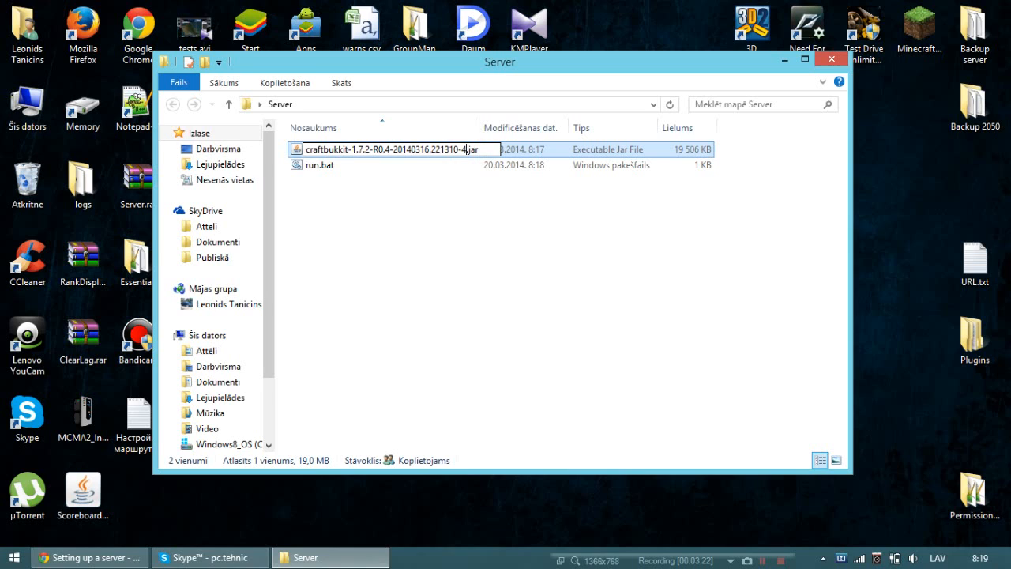
{"action": "key", "text": "BackSpace"}
{"action": "key", "text": "BackSpace"}
{"action": "key", "text": "BackSpace"}
{"action": "key", "text": "BackSpace"}
{"action": "key", "text": "BackSpace"}
{"action": "key", "text": "BackSpace"}
{"action": "key", "text": "BackSpace"}
{"action": "key", "text": "BackSpace"}
{"action": "key", "text": "BackSpace"}
{"action": "key", "text": "BackSpace"}
{"action": "key", "text": "BackSpace"}
{"action": "key", "text": "BackSpace"}
{"action": "key", "text": "BackSpace"}
{"action": "key", "text": "BackSpace"}
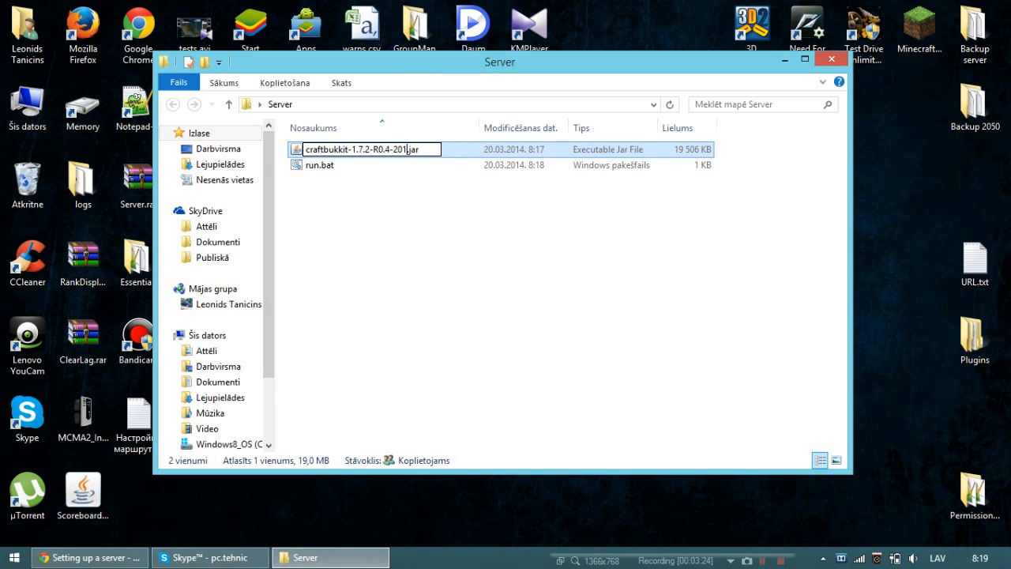
{"action": "key", "text": "BackSpace"}
{"action": "key", "text": "BackSpace"}
{"action": "key", "text": "BackSpace"}
{"action": "key", "text": "BackSpace"}
{"action": "key", "text": "BackSpace"}
{"action": "key", "text": "BackSpace"}
{"action": "key", "text": "BackSpace"}
{"action": "key", "text": "BackSpace"}
{"action": "key", "text": "BackSpace"}
{"action": "key", "text": "BackSpace"}
{"action": "key", "text": "BackSpace"}
{"action": "key", "text": "BackSpace"}
{"action": "key", "text": "BackSpace"}
{"action": "key", "text": "BackSpace"}
{"action": "key", "text": "BackSpace"}
{"action": "key", "text": "Return"}
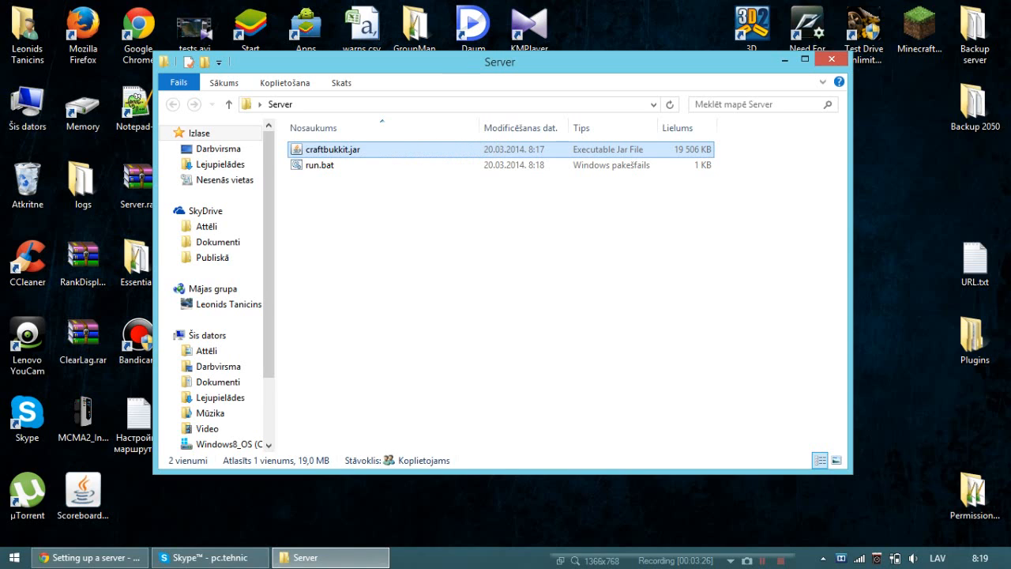
Launch the server with run.bat and review its startup log in the console.
{"action": "key", "text": "Down"}
{"action": "key", "text": "Return"}
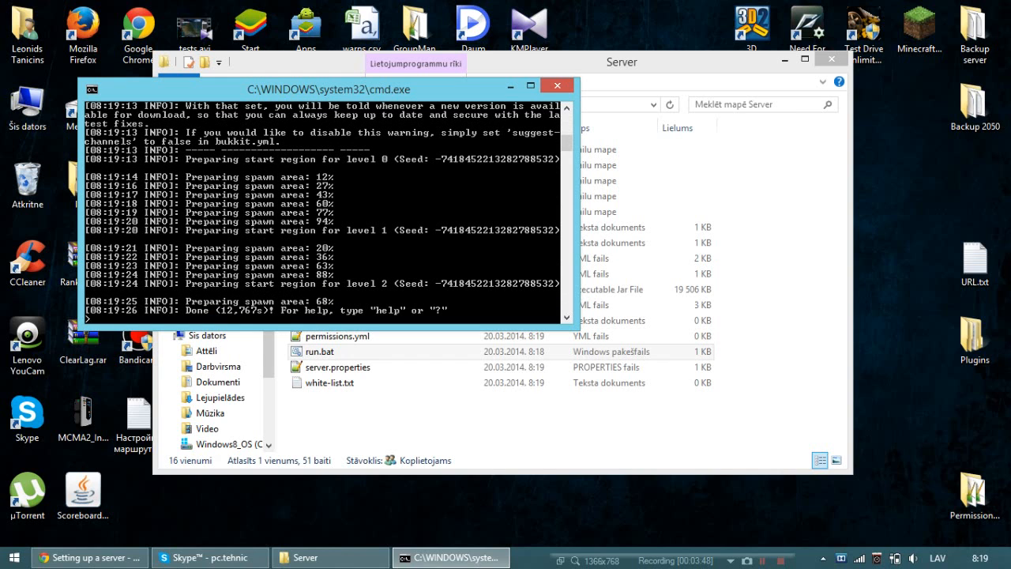
{"action": "scroll", "coordinate": [328, 212], "scroll_direction": "up", "scroll_amount": 10}
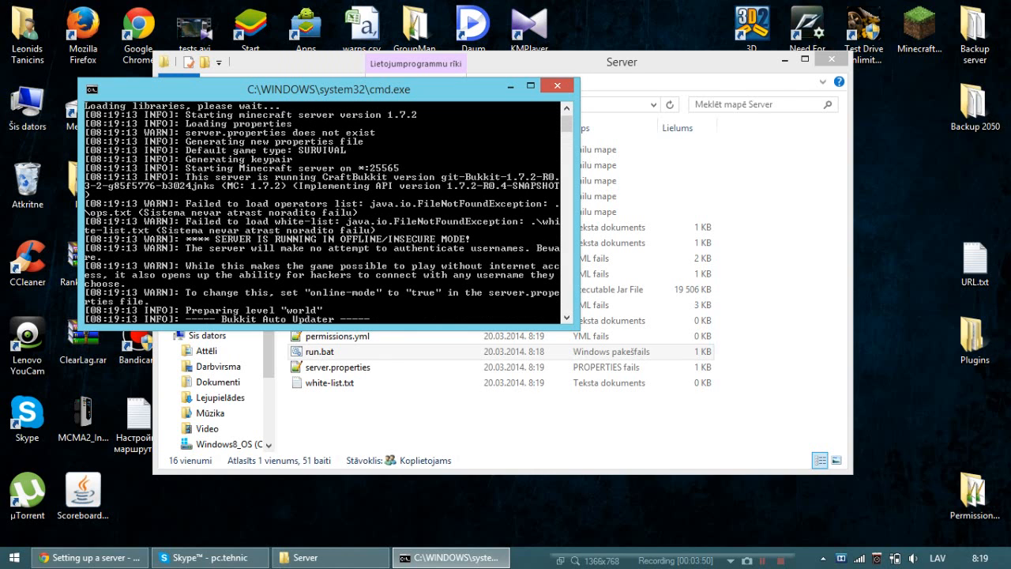
{"action": "scroll", "coordinate": [328, 213], "scroll_direction": "up", "scroll_amount": 1}
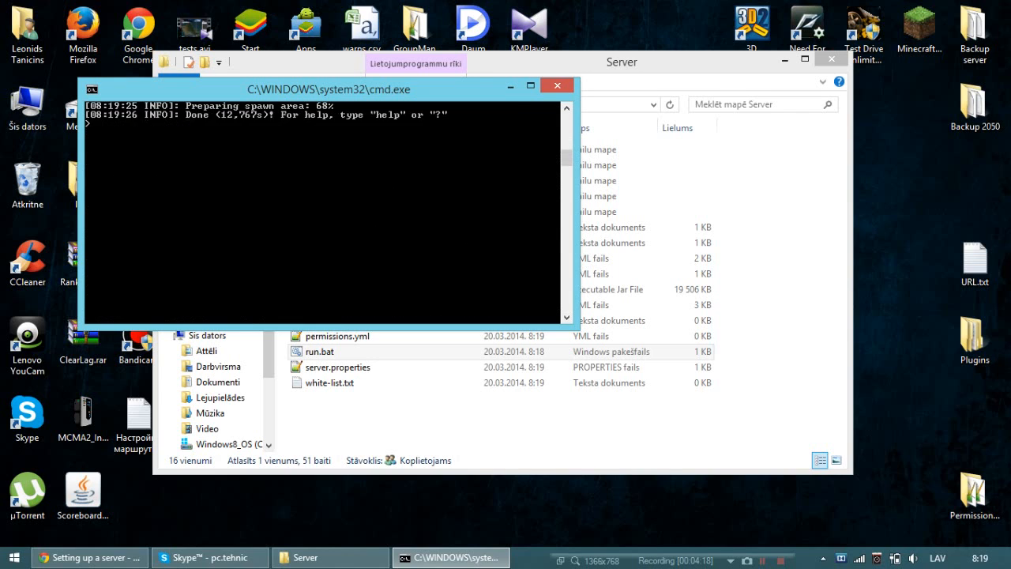
{"action": "scroll", "coordinate": [329, 213], "scroll_direction": "up", "scroll_amount": 2}
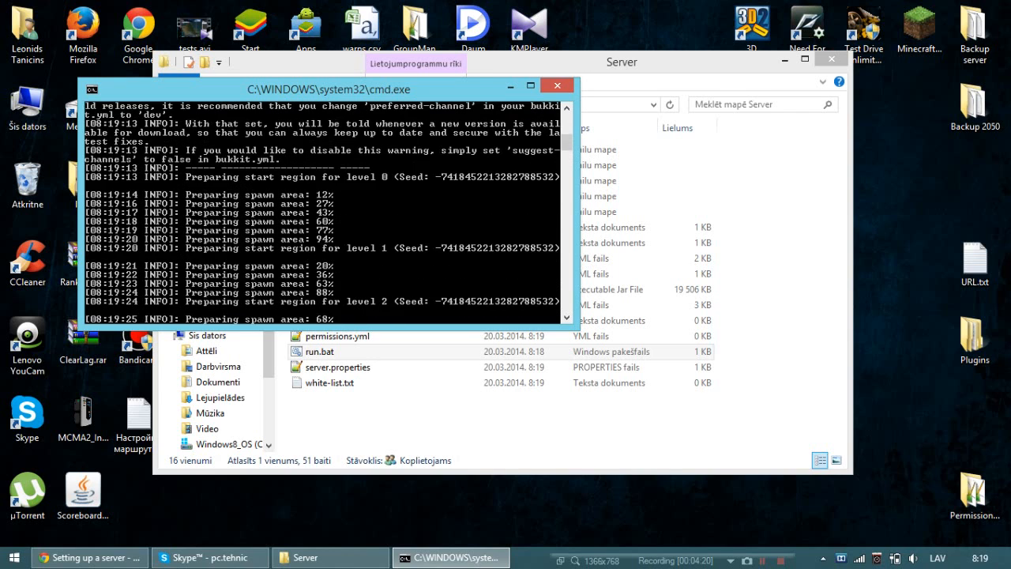
Shut down the server with the stop command and dismiss the console.
{"action": "type", "text": "stop"}
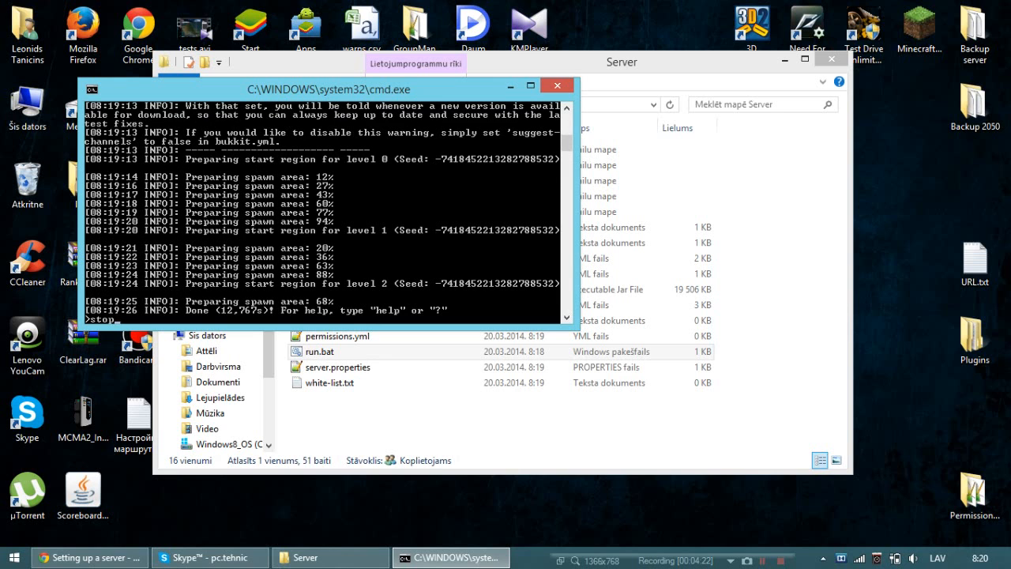
{"action": "key", "text": "Return"}
{"action": "key", "text": "Return"}
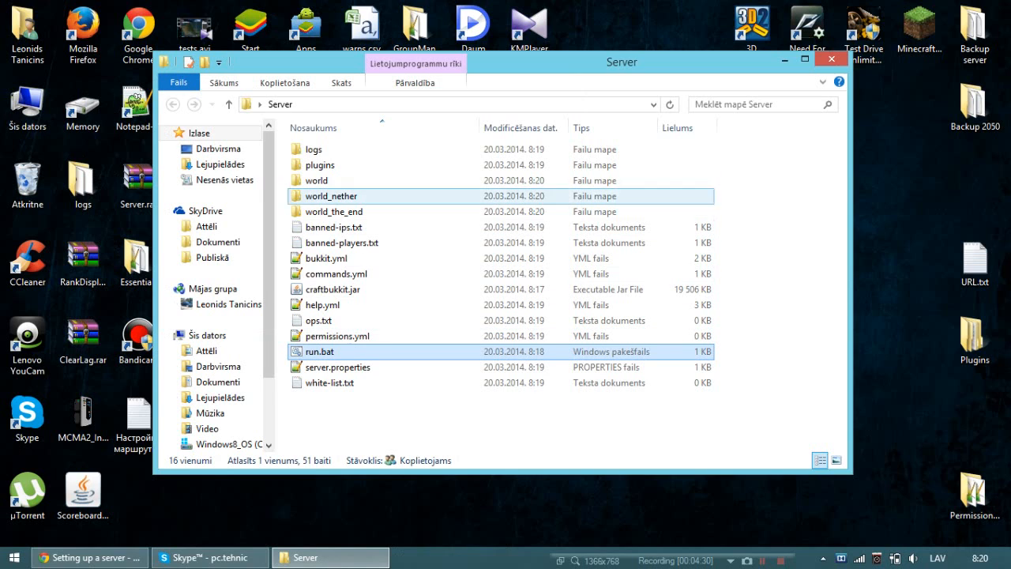
Open server.properties from the Server folder in Notepad++ and set max-build-height to 9999999.
{"action": "double_click", "coordinate": [348, 367]}
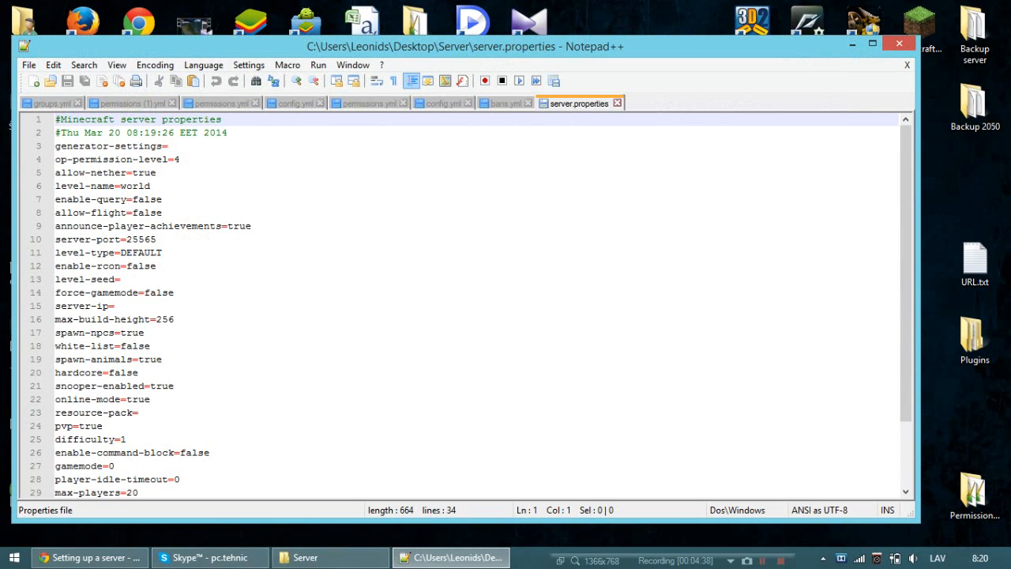
{"action": "left_click", "coordinate": [163, 213]}
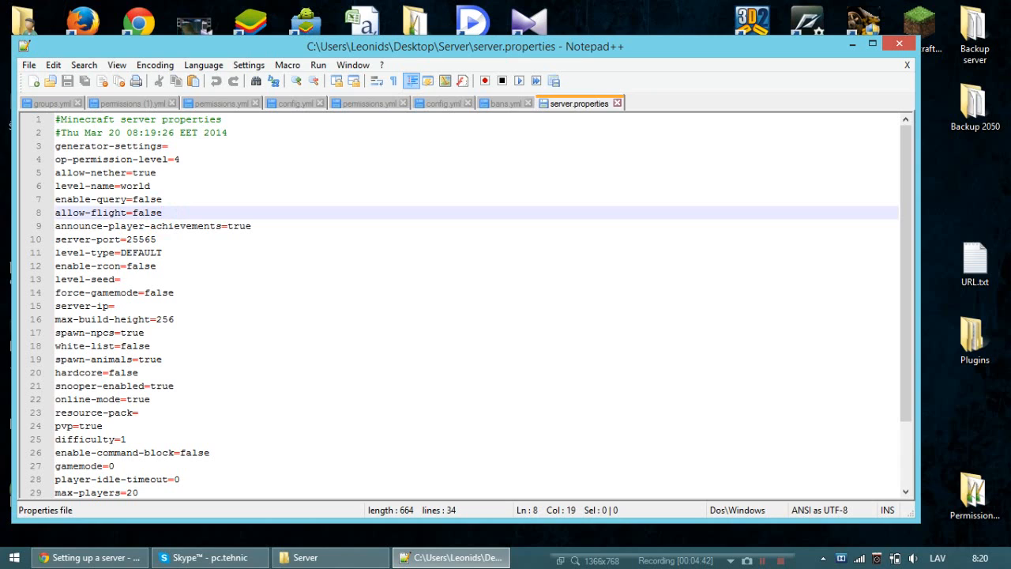
{"action": "left_click", "coordinate": [123, 307]}
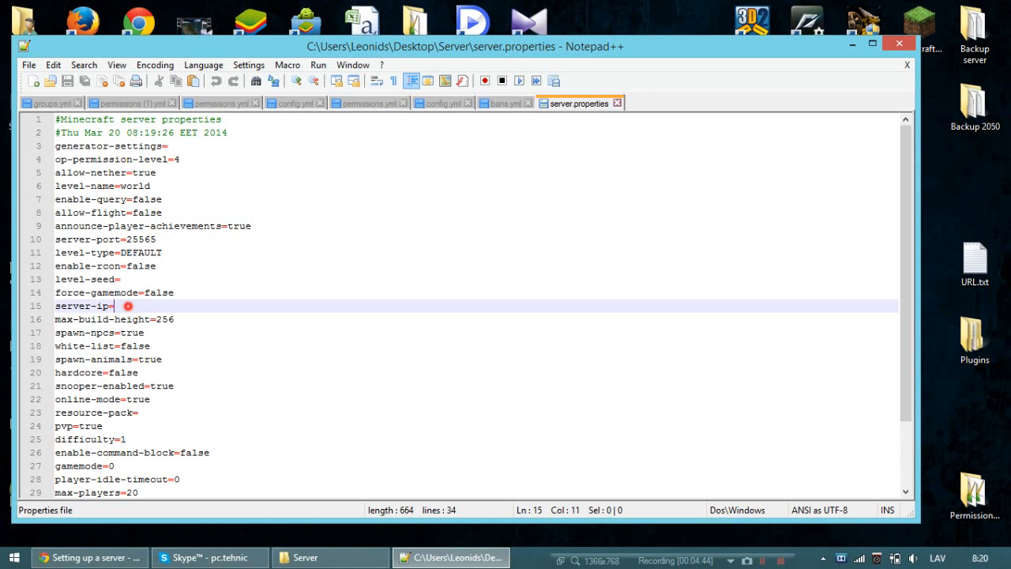
{"action": "double_click", "coordinate": [123, 306]}
{"action": "left_click", "coordinate": [190, 320]}
{"action": "key", "text": "BackSpace"}
{"action": "key", "text": "BackSpace"}
{"action": "key", "text": "BackSpace"}
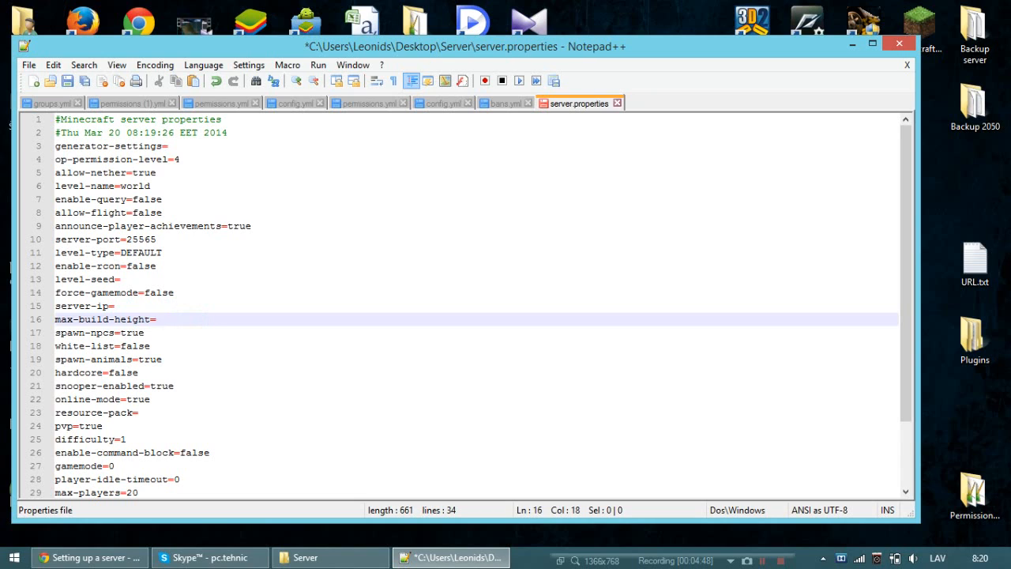
{"action": "type", "text": "9999999"}
Look over the max-players, view-distance and motd entries, then save server.properties and close Notepad++.
{"action": "scroll", "coordinate": [471, 307], "scroll_direction": "down", "scroll_amount": 1}
{"action": "scroll", "coordinate": [471, 307], "scroll_direction": "down", "scroll_amount": 1}
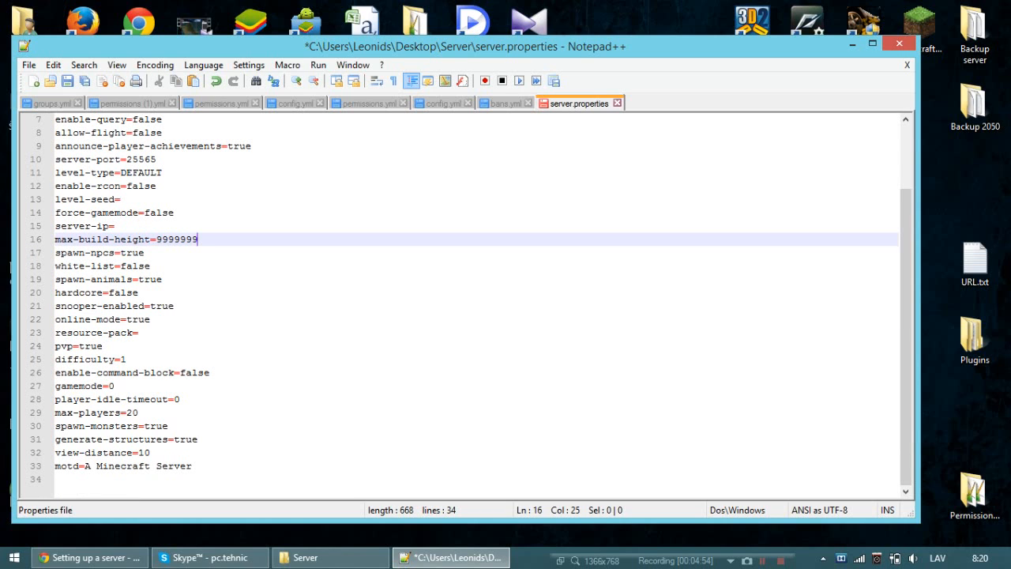
{"action": "mouse_move", "coordinate": [139, 412]}
{"action": "left_mouse_down"}
{"action": "mouse_move", "coordinate": [150, 414]}
{"action": "mouse_move", "coordinate": [126, 412]}
{"action": "left_mouse_up"}
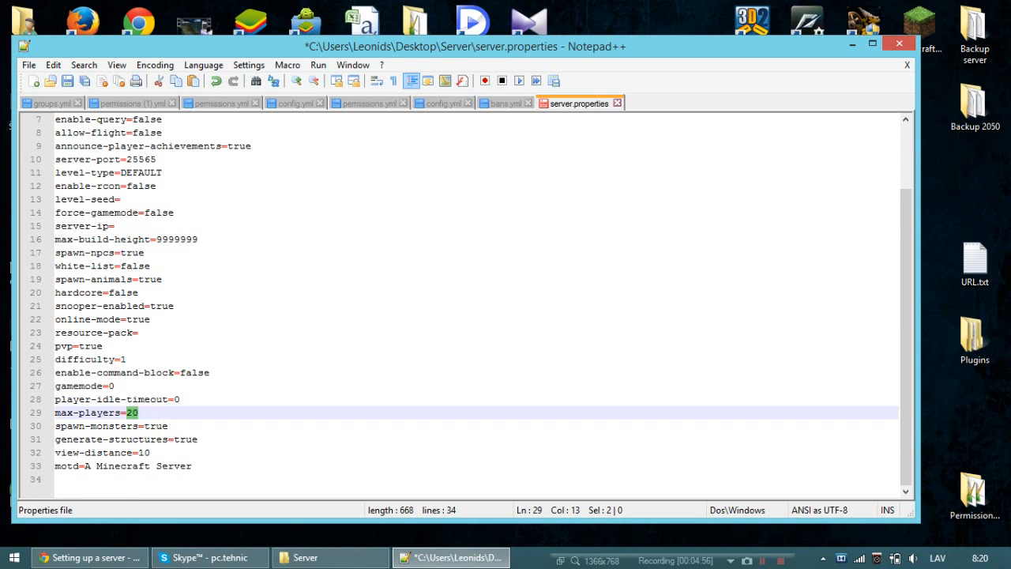
{"action": "left_click", "coordinate": [139, 452]}
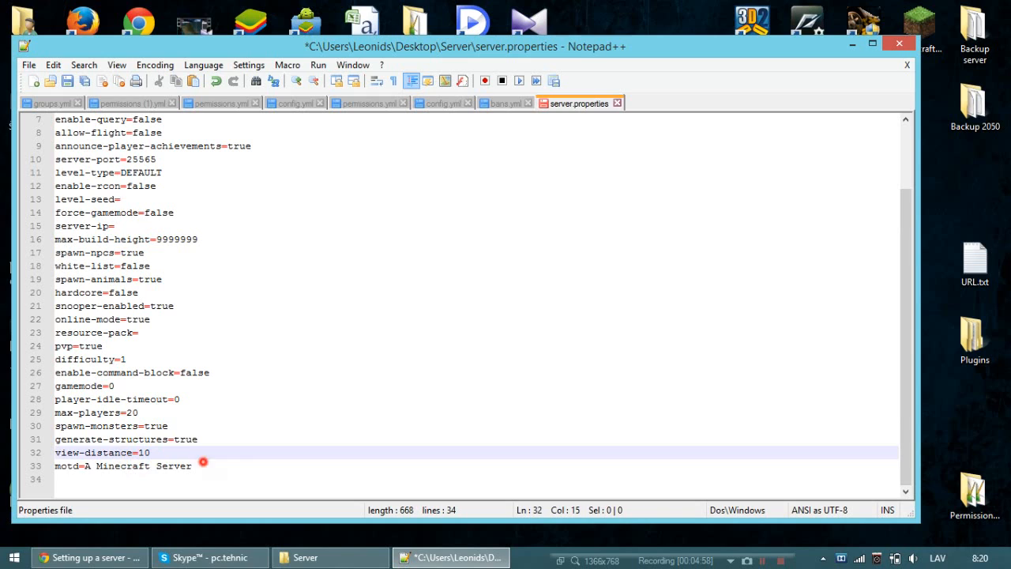
{"action": "left_click_drag", "start_coordinate": [196, 466], "coordinate": [85, 466]}
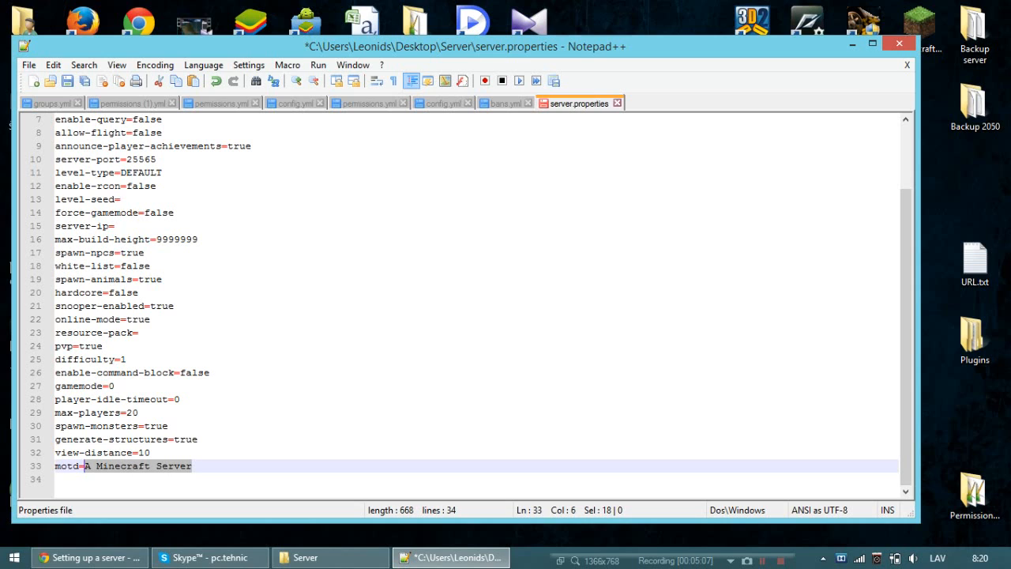
{"action": "left_click", "coordinate": [73, 267]}
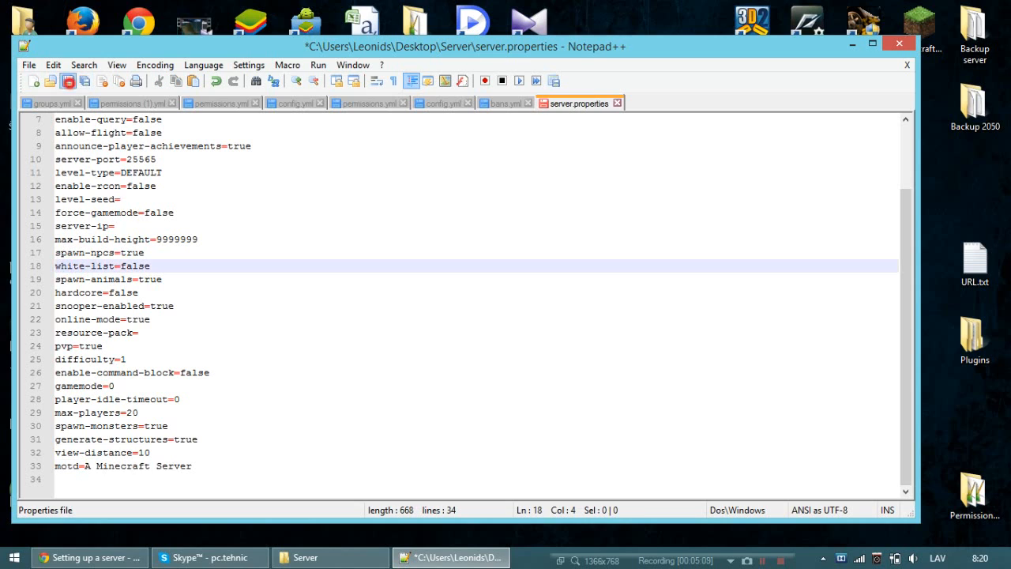
{"action": "left_click", "coordinate": [68, 81]}
{"action": "left_click", "coordinate": [899, 44]}
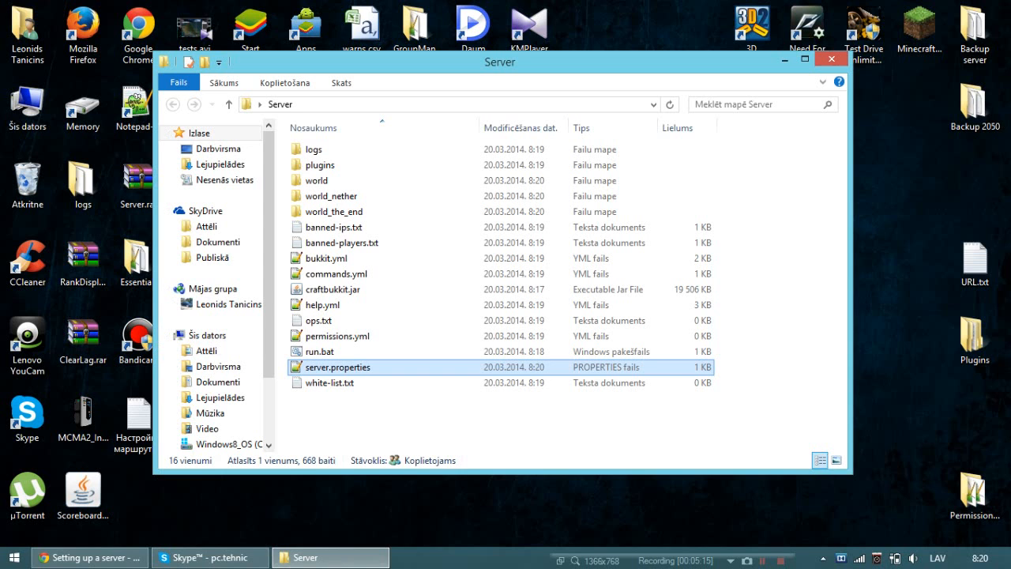
Switch to Chrome, look up the computer's public IP address on whatsmyip.org in a new tab, and close that tab.
{"action": "left_click", "coordinate": [87, 557]}
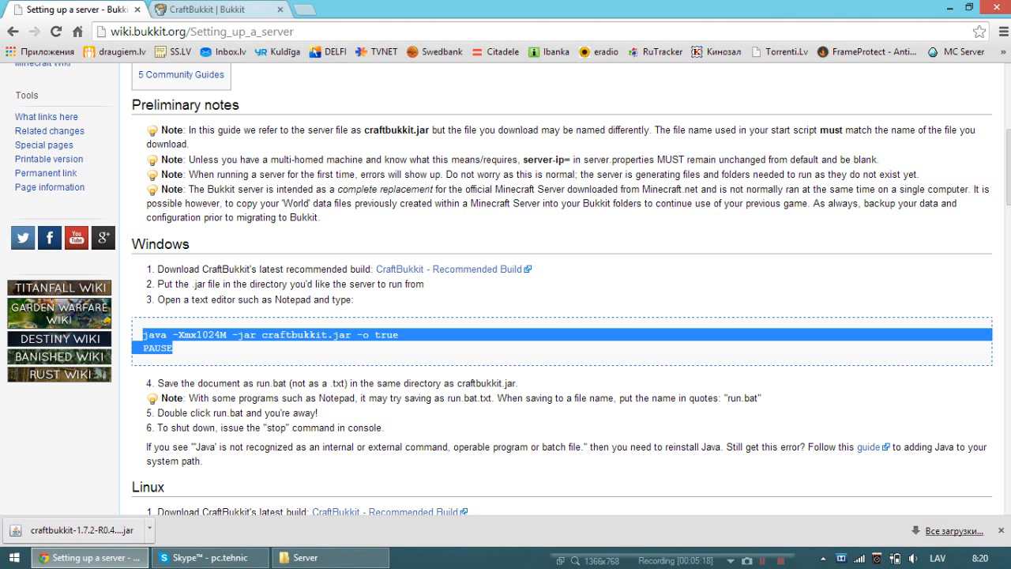
{"action": "left_click", "coordinate": [306, 10]}
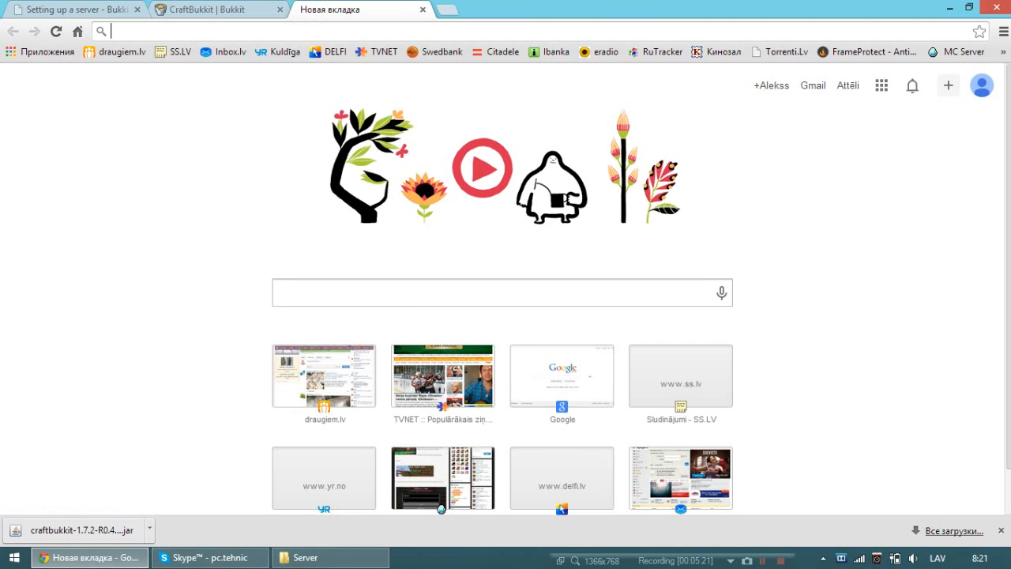
{"action": "type", "text": "wga"}
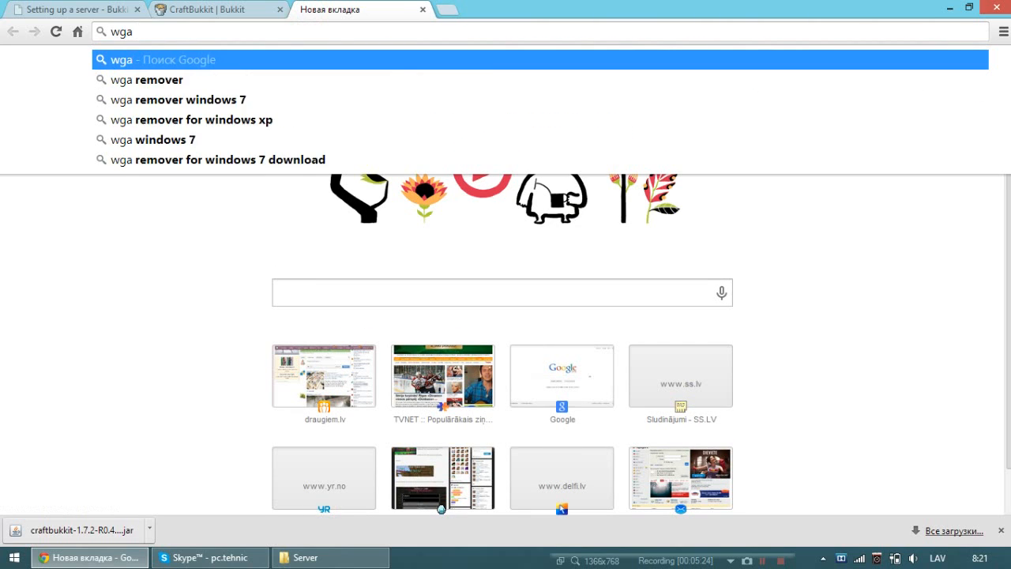
{"action": "key", "text": "BackSpace"}
{"action": "key", "text": "BackSpace"}
{"action": "type", "text": "hats"}
{"action": "key", "text": "Return"}
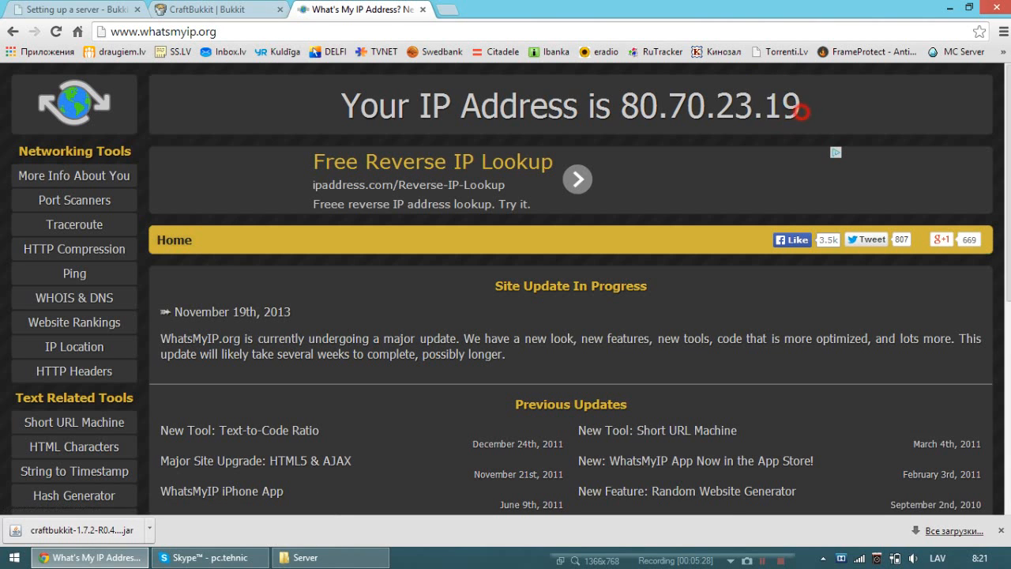
{"action": "left_click_drag", "start_coordinate": [799, 107], "coordinate": [664, 107]}
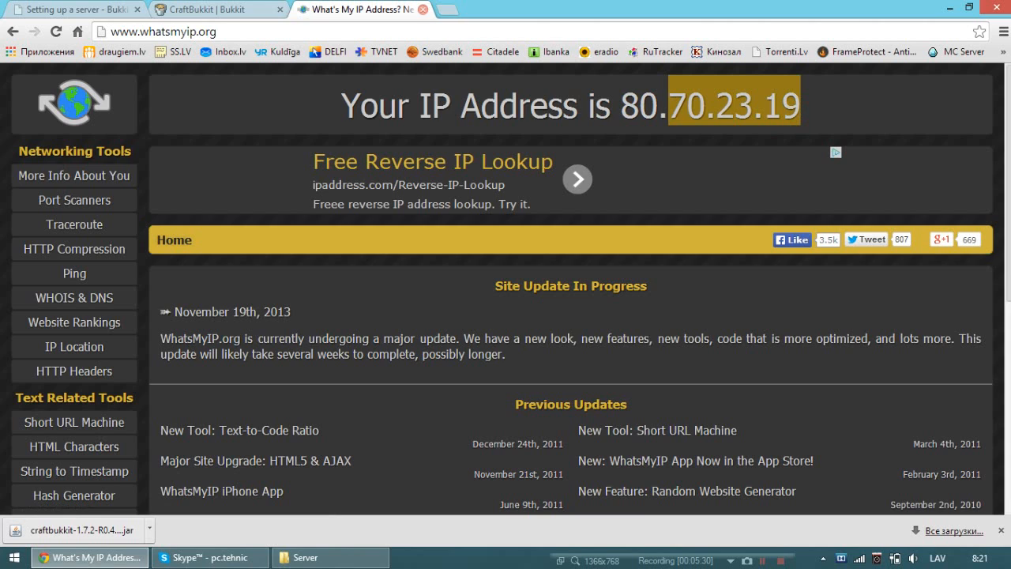
{"action": "left_click", "coordinate": [422, 10]}
Load tplinklogin.net in a new tab and sign in to the router with the username and password.
{"action": "left_click", "coordinate": [304, 10]}
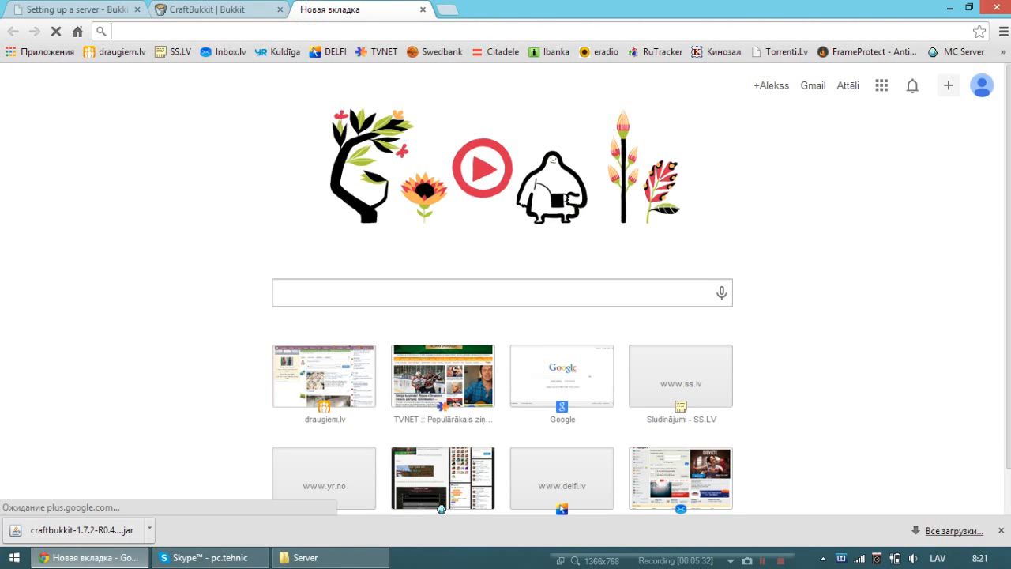
{"action": "type", "text": "tplinklogin.net"}
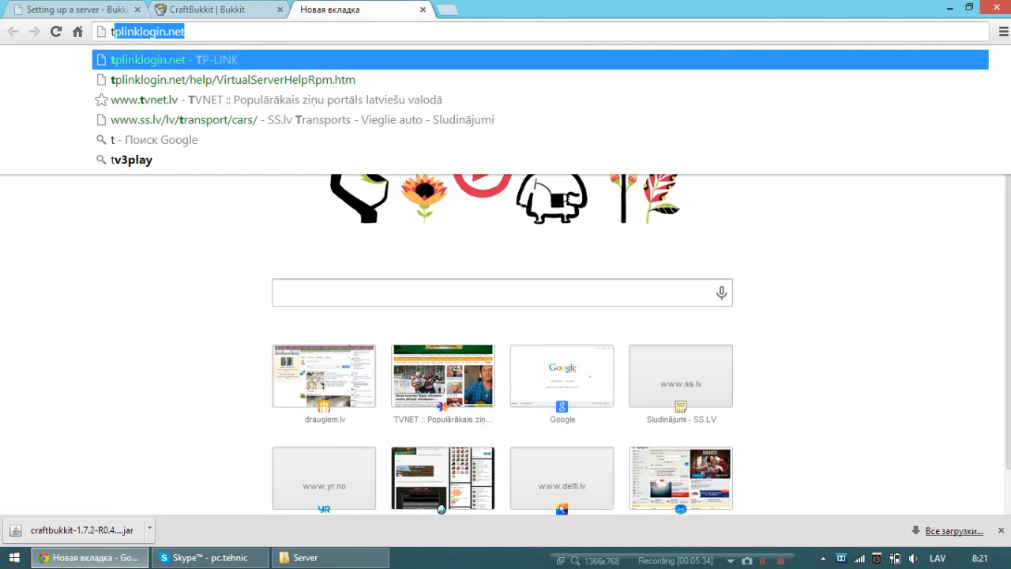
{"action": "key", "text": "Return"}
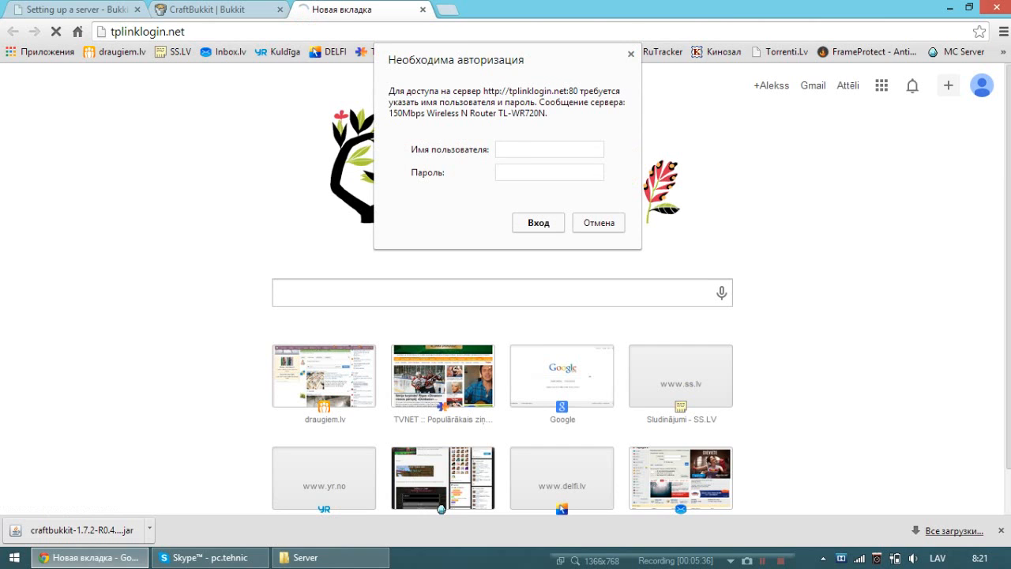
{"action": "type", "text": "adminadmin"}
{"action": "key", "text": "Return"}
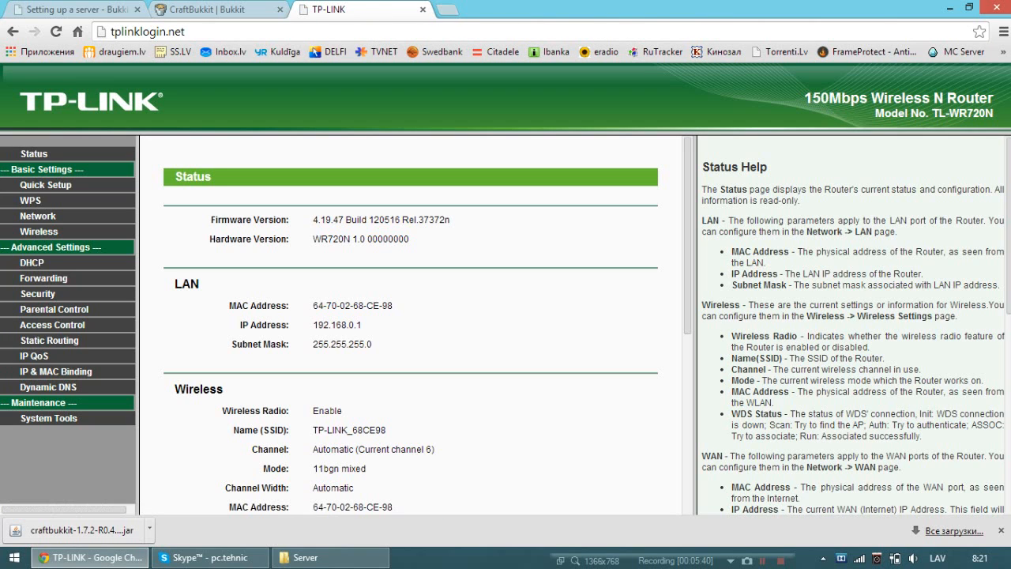
Examine the existing virtual server entry for port 25565 in the router's forwarding settings, and return to the entry list.
{"action": "left_click", "coordinate": [43, 278]}
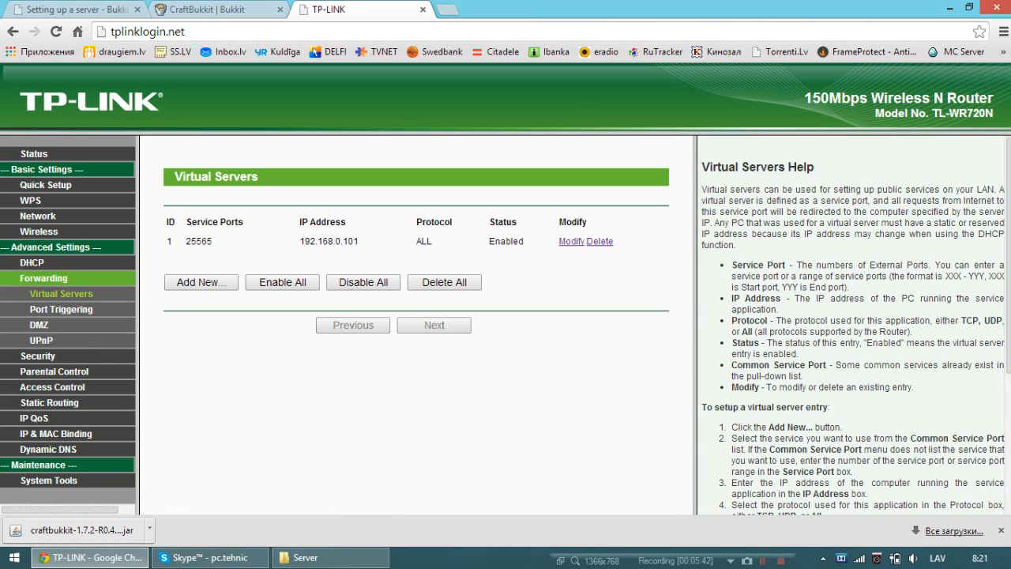
{"action": "left_click", "coordinate": [573, 241]}
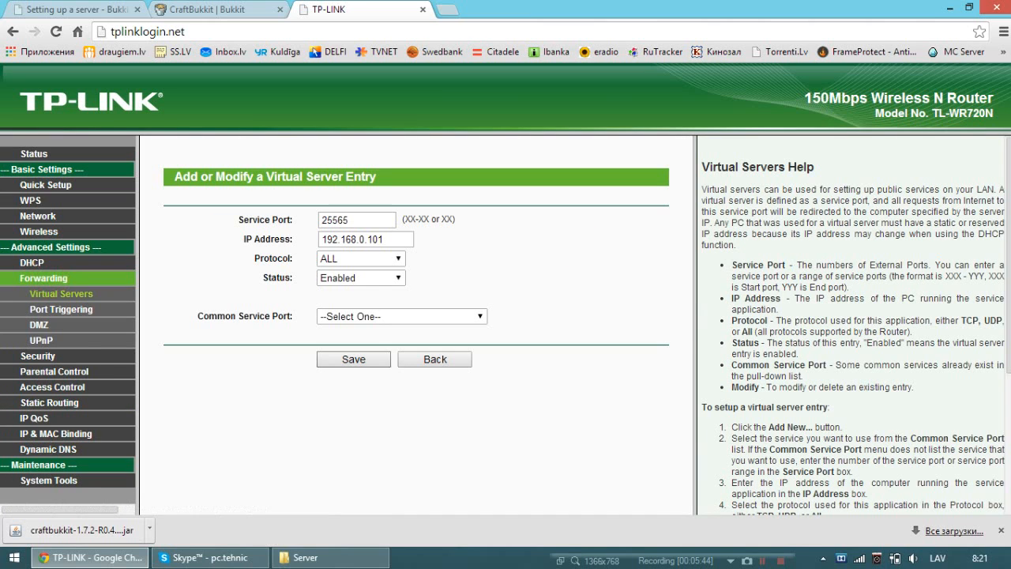
{"action": "left_click", "coordinate": [447, 361]}
Start a new virtual server entry with service port 25565.
{"action": "left_click", "coordinate": [203, 282]}
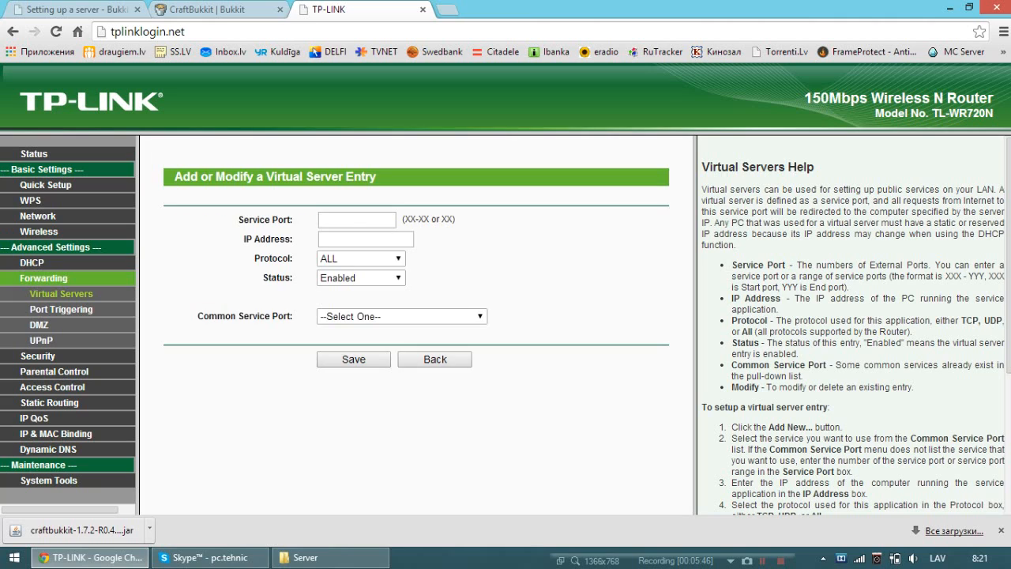
{"action": "left_click", "coordinate": [333, 226]}
{"action": "type", "text": "25565"}
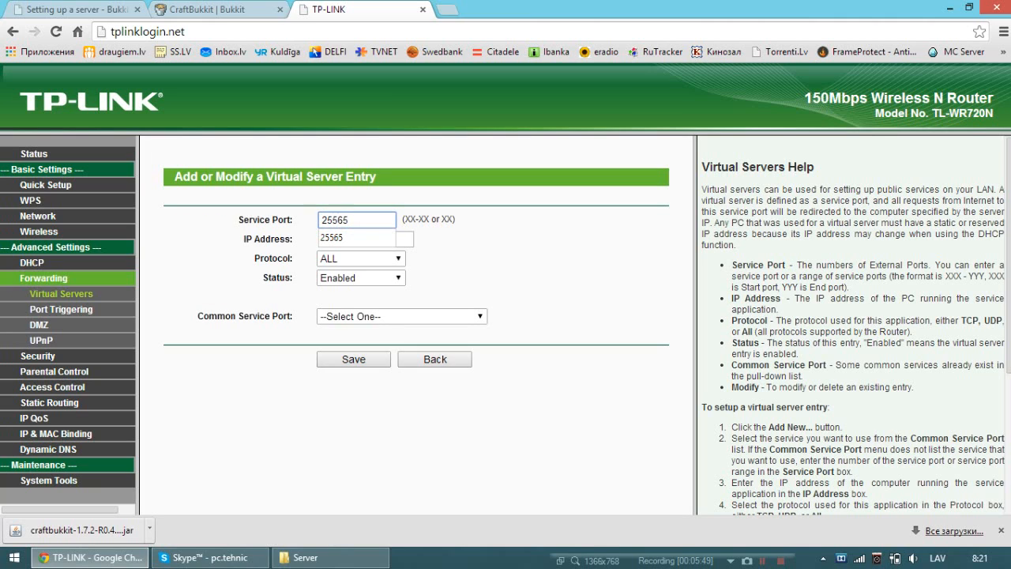
{"action": "left_click", "coordinate": [329, 239]}
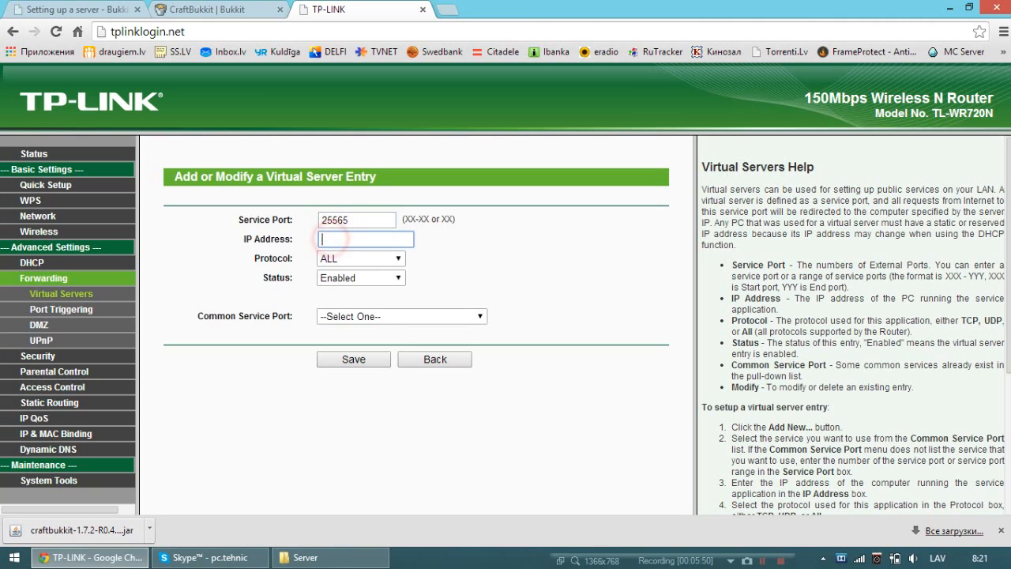
Run ipconfig in a Command Prompt to find the computer's local IPv4 address, and close the prompt.
{"action": "mouse_move", "coordinate": [1009, 567]}
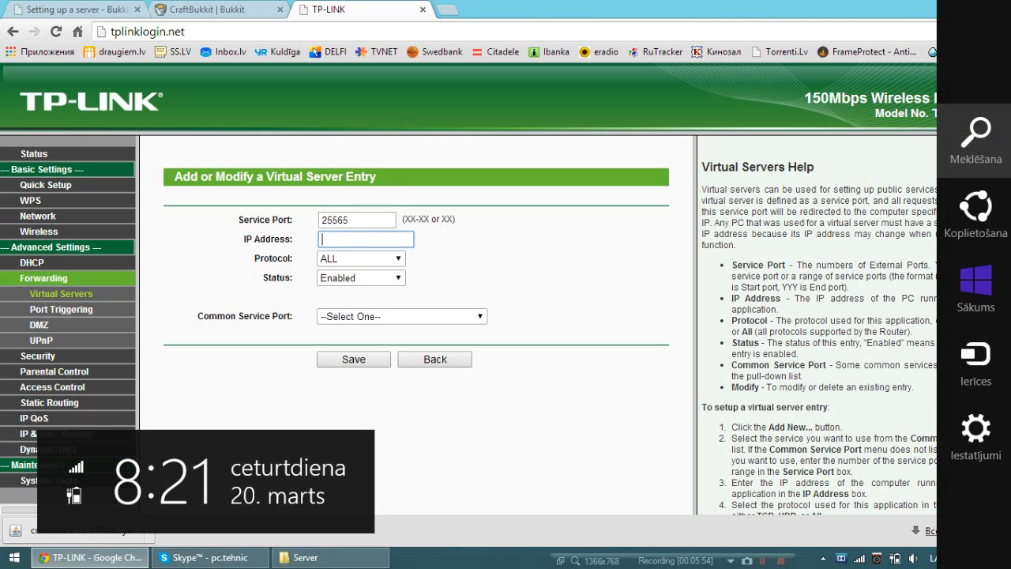
{"action": "left_click", "coordinate": [976, 142]}
{"action": "type", "text": "cmd"}
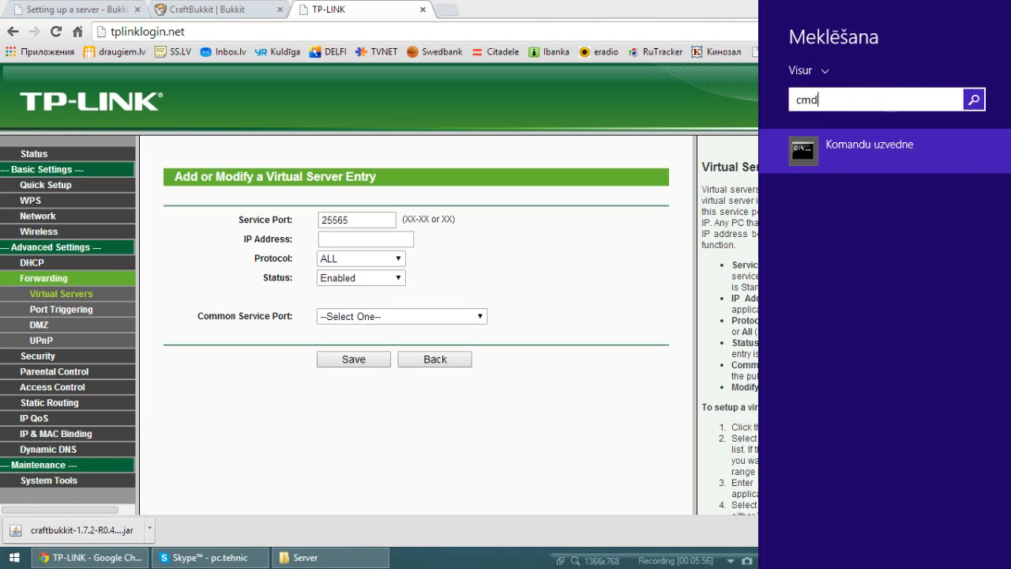
{"action": "key", "text": "Return"}
{"action": "type", "text": "ip"}
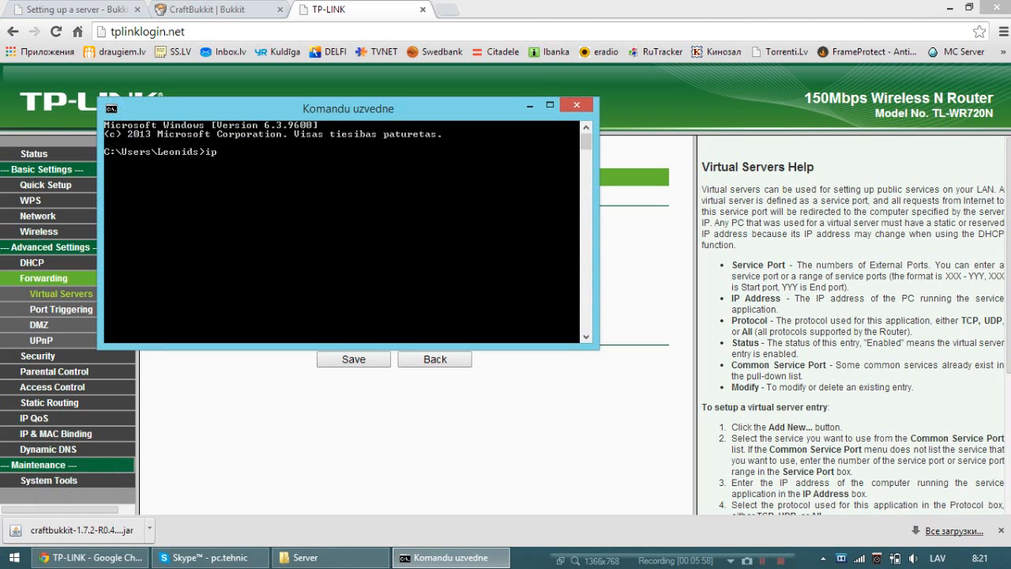
{"action": "type", "text": "confo"}
{"action": "key", "text": "BackSpace"}
{"action": "type", "text": "ig"}
{"action": "key", "text": "Return"}
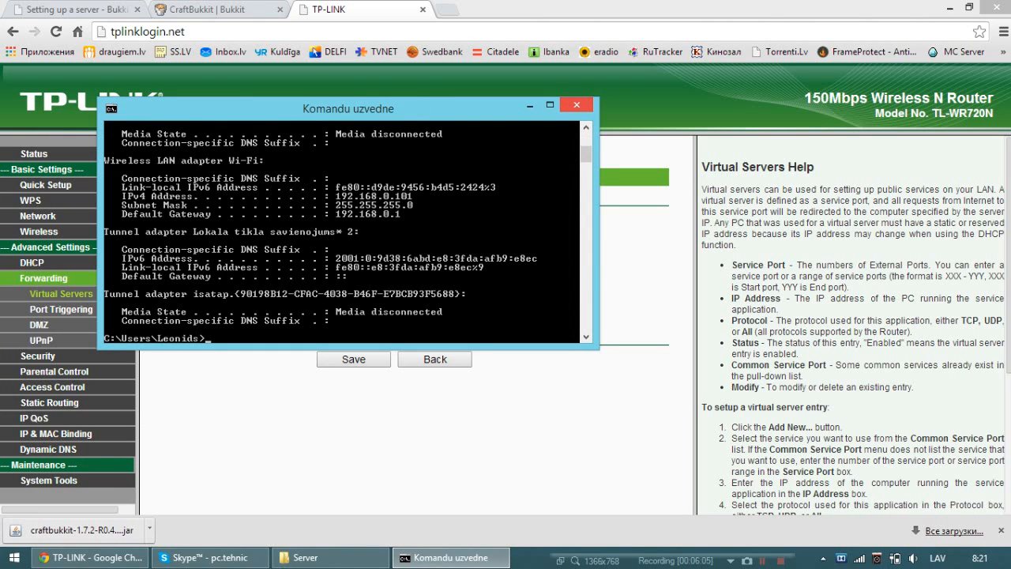
{"action": "left_click", "coordinate": [579, 108]}
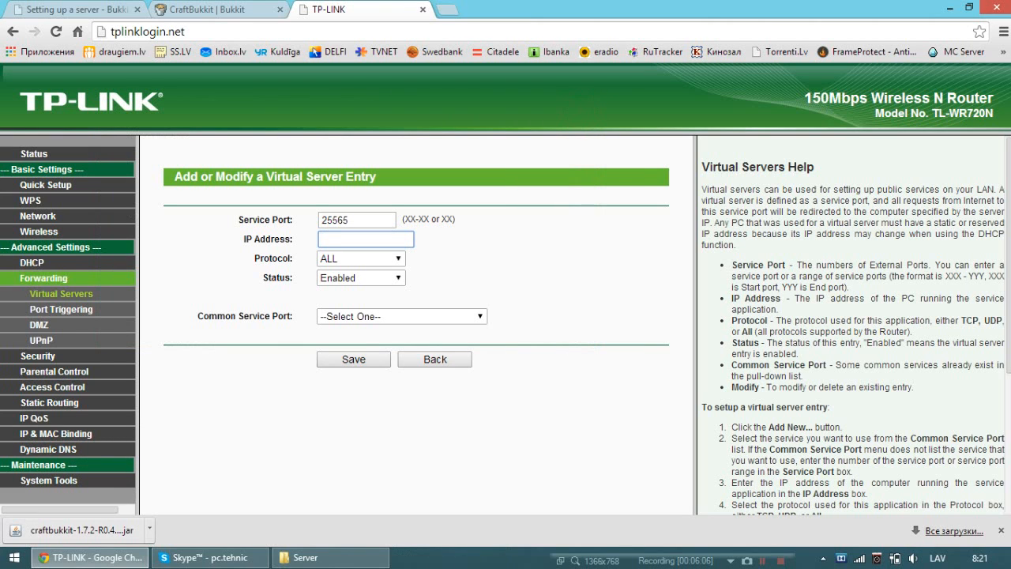
Enter IP address 192.168.0.101, look over the protocol, status and common service port choices, and leave the entry without saving.
{"action": "type", "text": "19"}
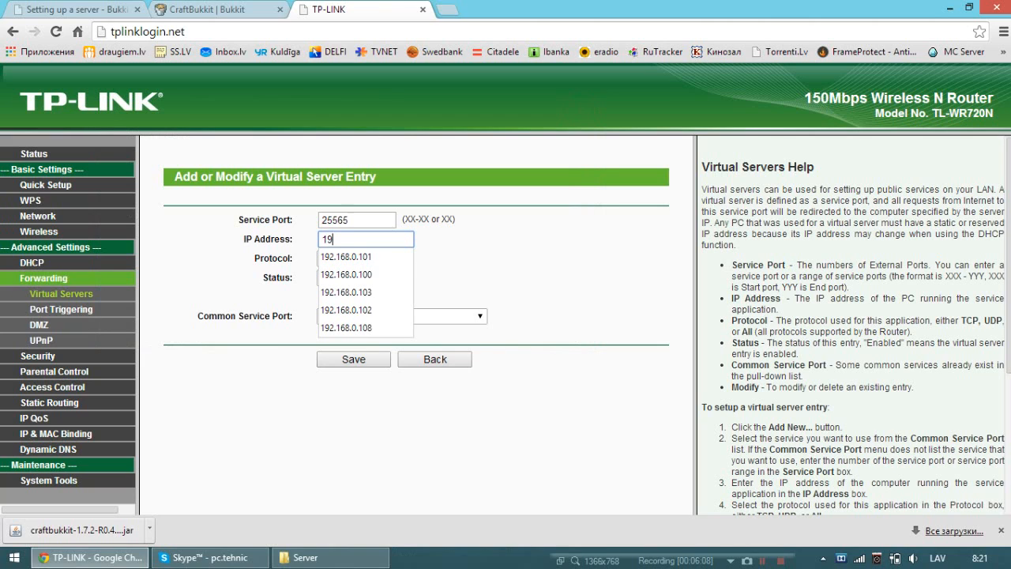
{"action": "type", "text": "2."}
{"action": "left_click", "coordinate": [348, 257]}
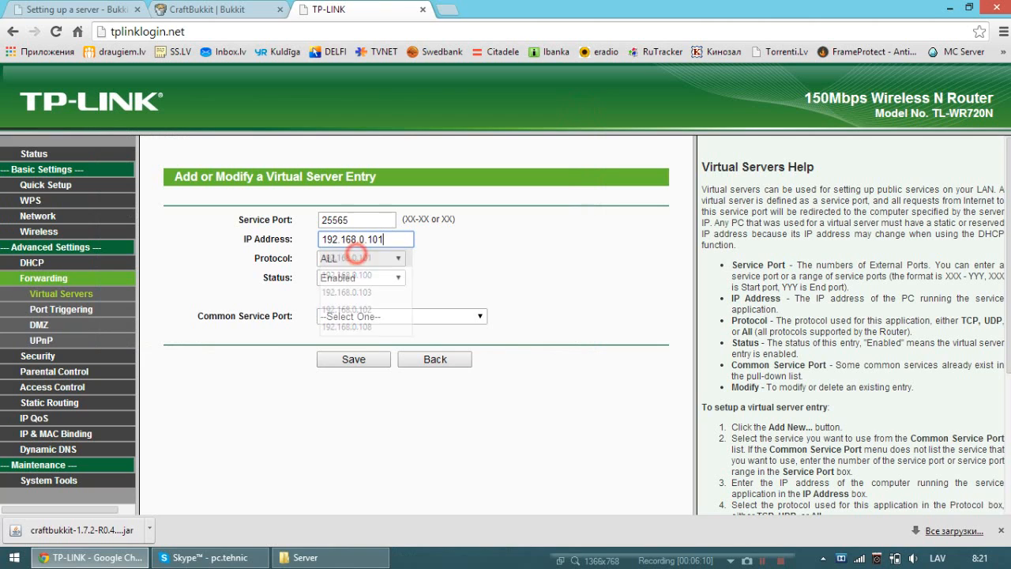
{"action": "left_click", "coordinate": [374, 259]}
{"action": "left_click", "coordinate": [374, 260]}
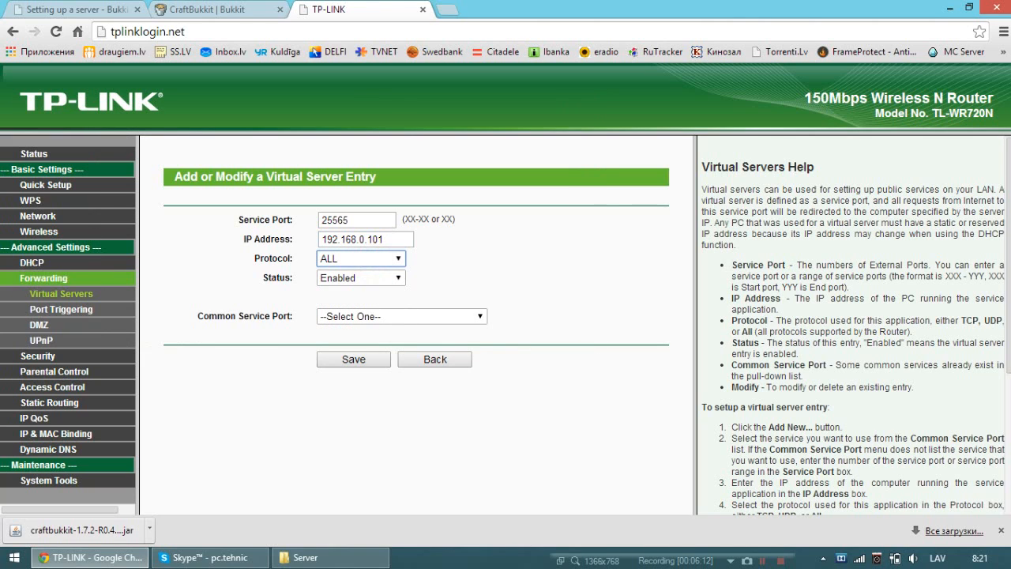
{"action": "left_click", "coordinate": [370, 278]}
{"action": "left_click", "coordinate": [370, 278]}
{"action": "left_click", "coordinate": [411, 316]}
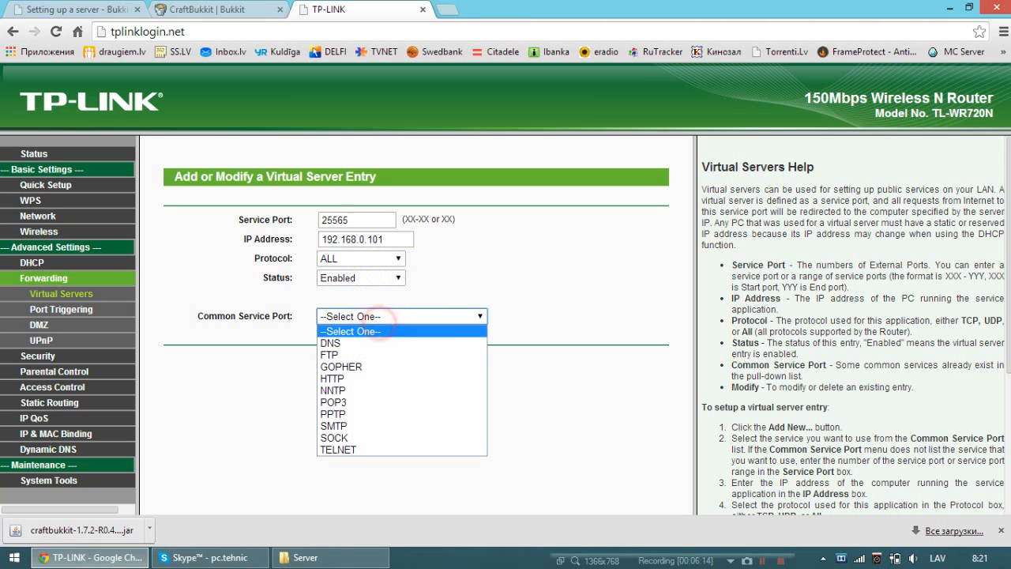
{"action": "left_click", "coordinate": [411, 317]}
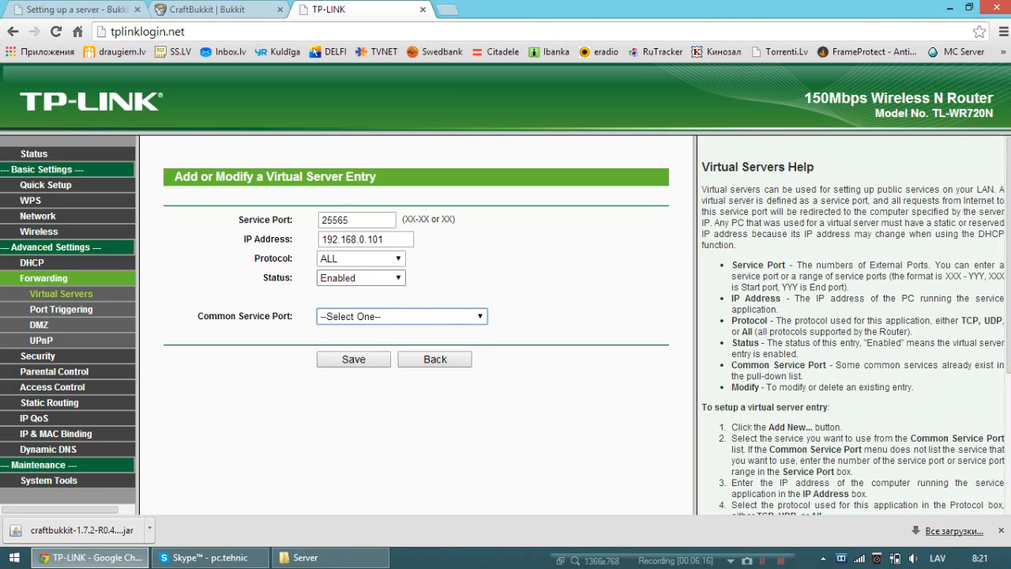
{"action": "left_click", "coordinate": [449, 360]}
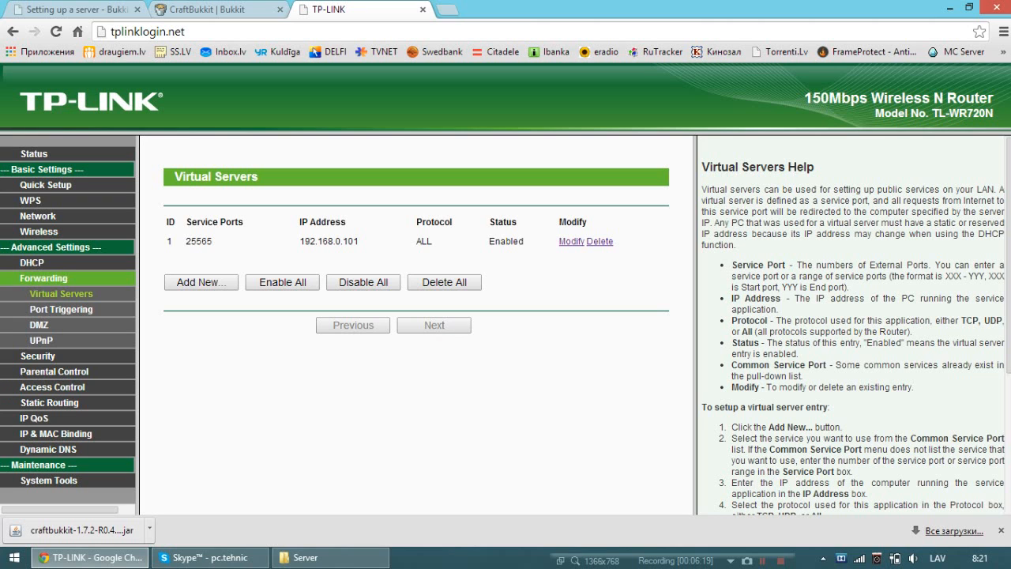
Close the router page, minimize Chrome, and place the Server's plugins folder beside the desktop Plugins folder.
{"action": "left_click", "coordinate": [422, 10]}
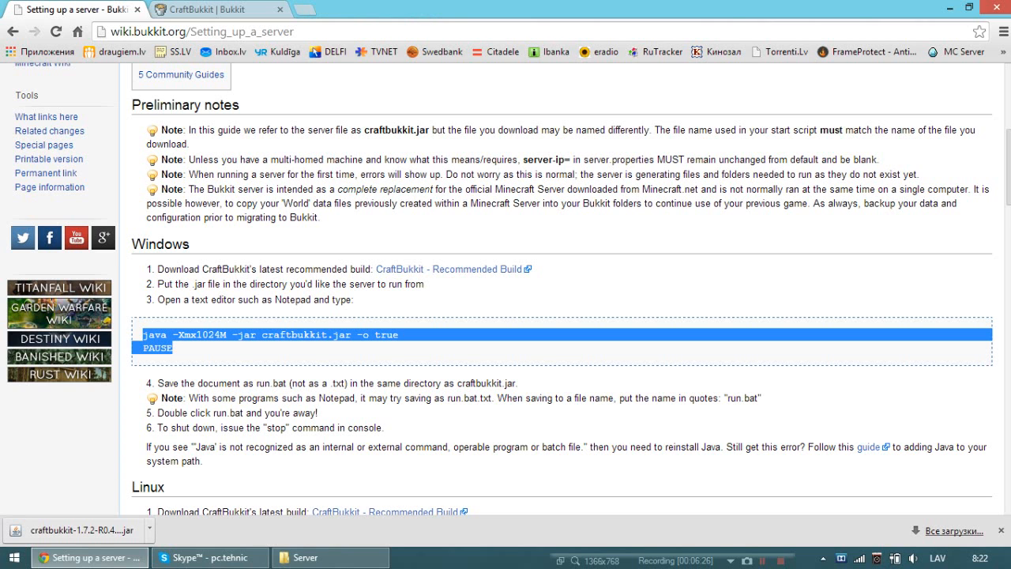
{"action": "left_click", "coordinate": [946, 8]}
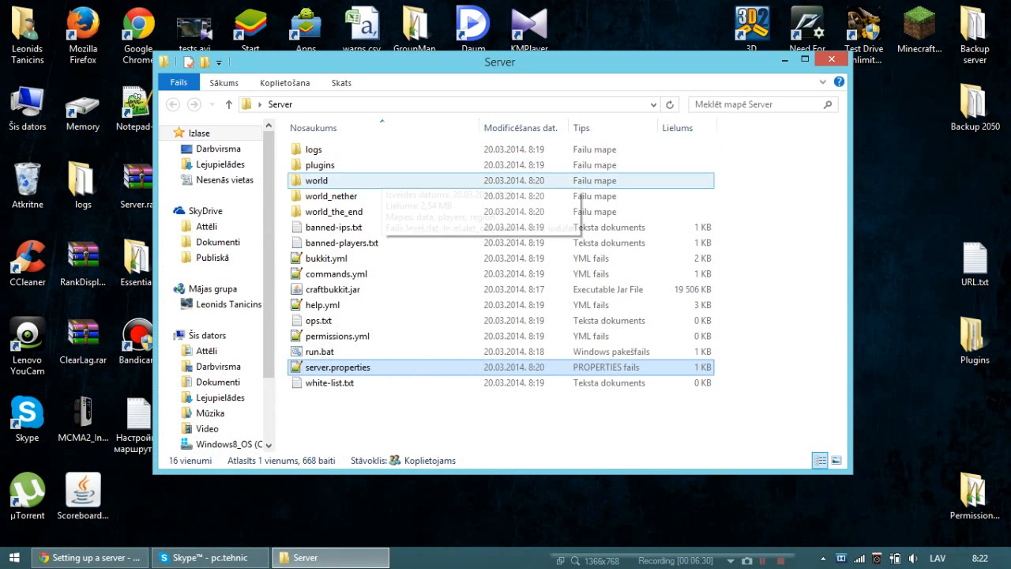
{"action": "double_click", "coordinate": [372, 165]}
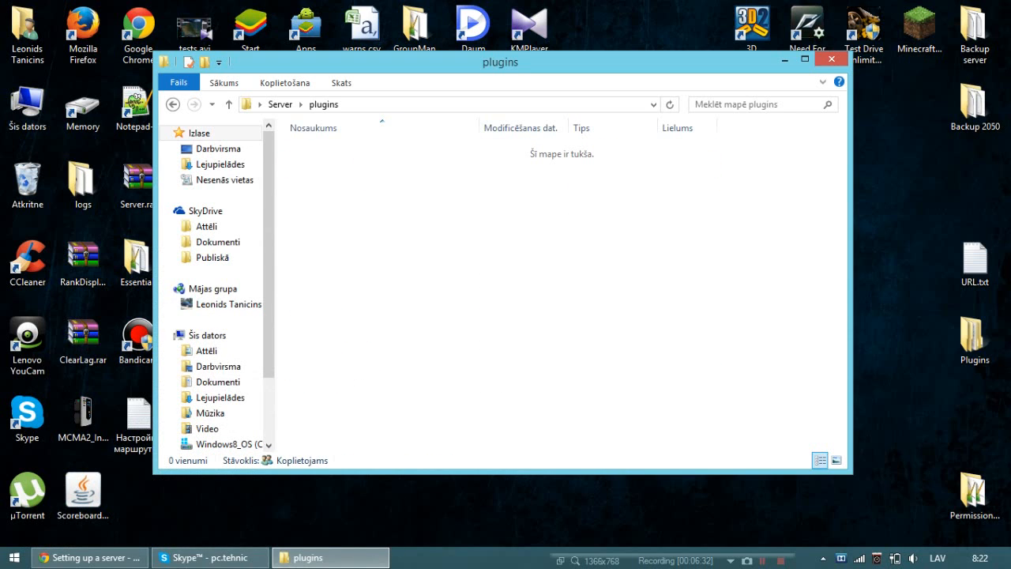
{"action": "double_click", "coordinate": [974, 339]}
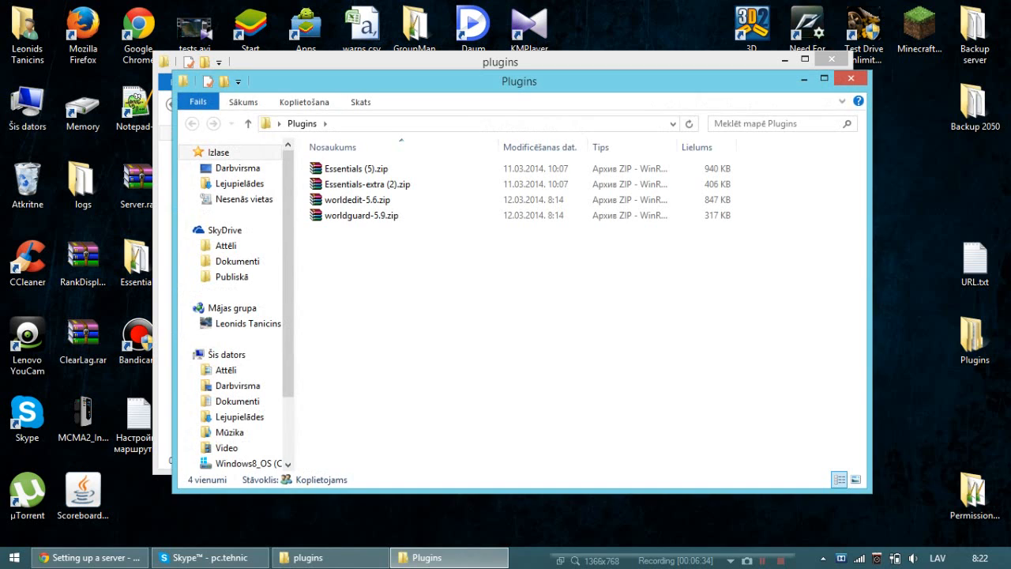
{"action": "left_click_drag", "start_coordinate": [553, 82], "coordinate": [973, 152]}
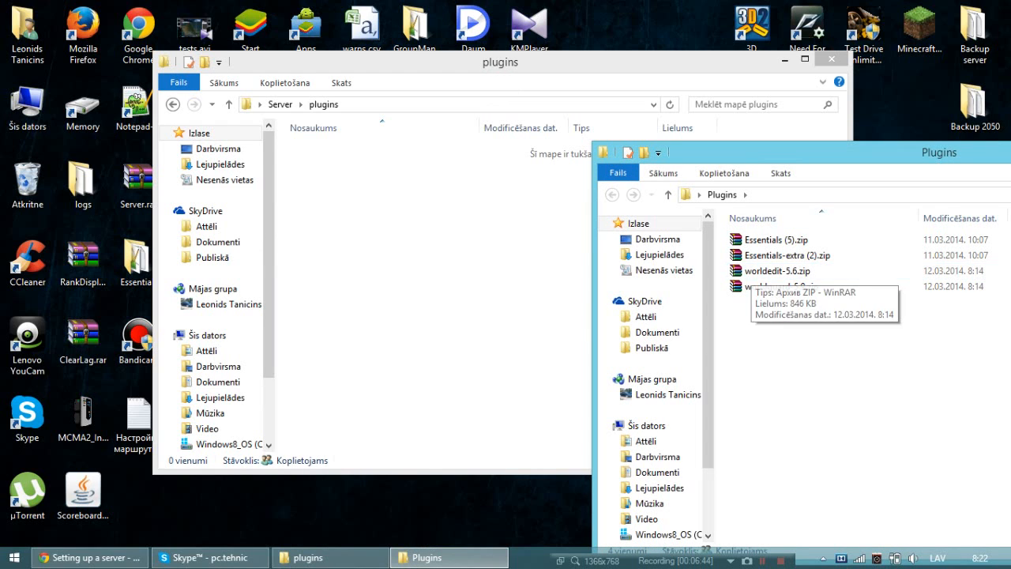
Open Essentials (5).zip in WinRAR and extract Essentials.jar into the server's plugins folder.
{"action": "left_click", "coordinate": [778, 240]}
{"action": "right_click", "coordinate": [790, 239]}
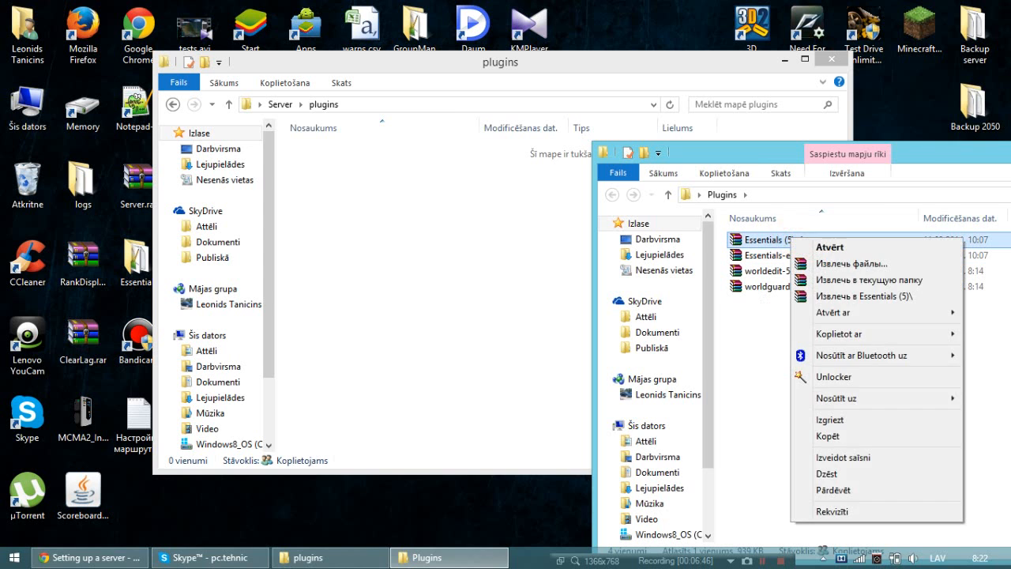
{"action": "left_click", "coordinate": [822, 245]}
{"action": "left_click_drag", "start_coordinate": [440, 142], "coordinate": [759, 94]}
{"action": "left_click_drag", "start_coordinate": [540, 234], "coordinate": [387, 253]}
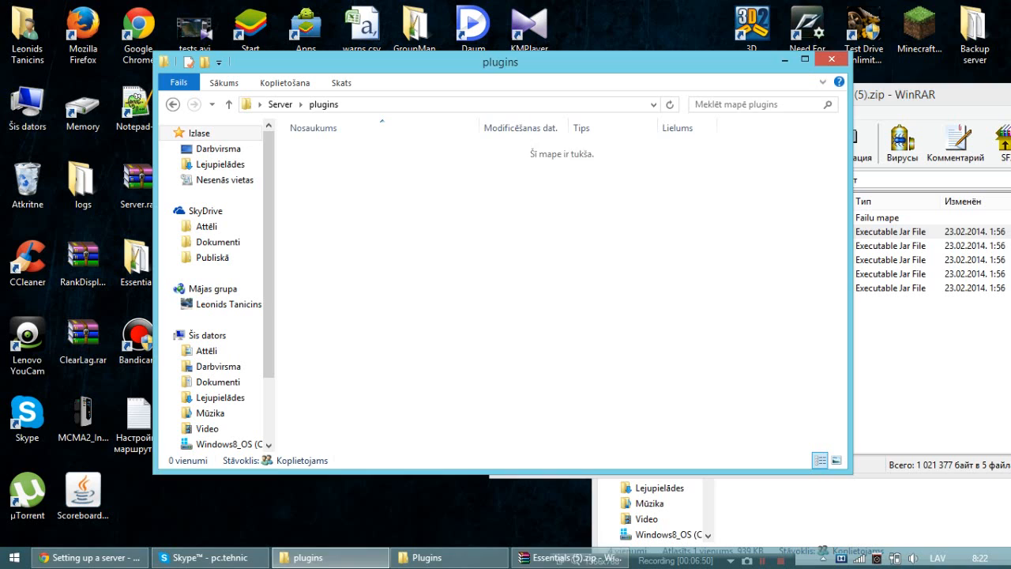
{"action": "left_click", "coordinate": [873, 392]}
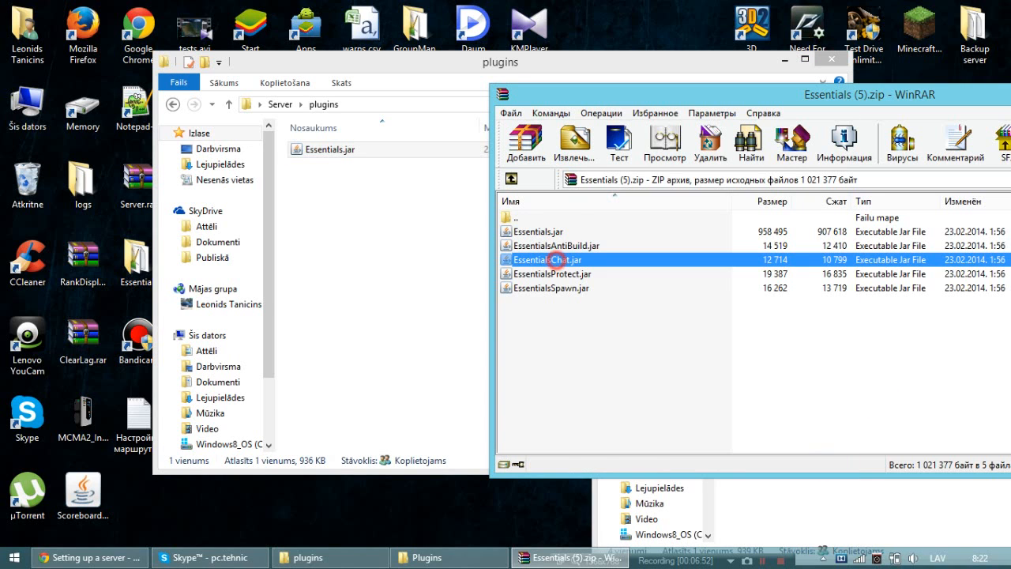
Extract EssentialsChat.jar, EssentialsProtect.jar and EssentialsSpawn.jar from the archive into the server's plugins folder.
{"action": "left_click_drag", "start_coordinate": [553, 260], "coordinate": [379, 237]}
{"action": "left_click", "coordinate": [903, 370]}
{"action": "left_click_drag", "start_coordinate": [553, 274], "coordinate": [380, 237]}
{"action": "left_click", "coordinate": [880, 361]}
{"action": "left_click", "coordinate": [568, 285]}
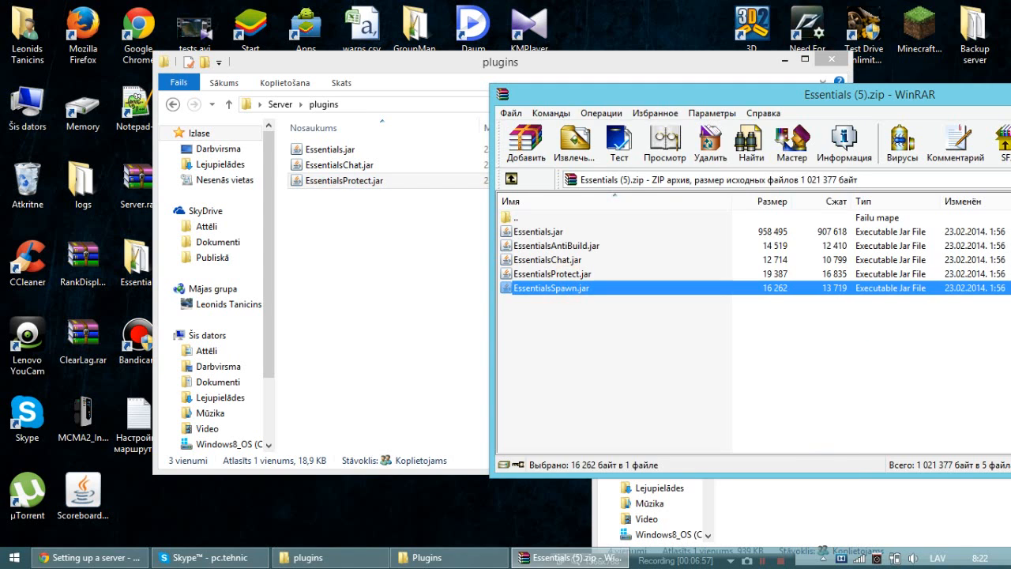
{"action": "left_click_drag", "start_coordinate": [553, 288], "coordinate": [379, 237]}
{"action": "left_click", "coordinate": [915, 348]}
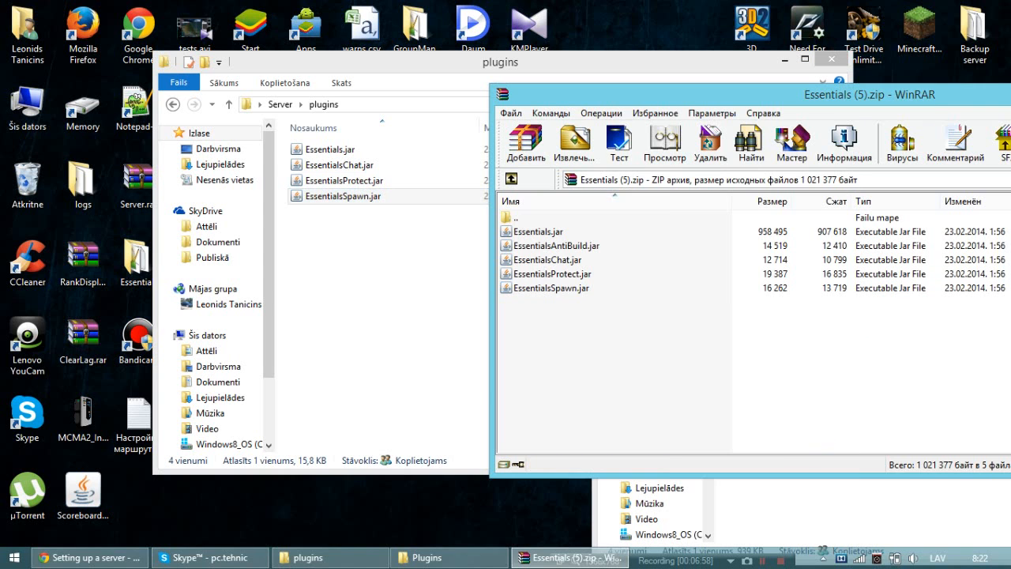
Close the Essentials (5).zip archive and extract EssentialsGeoIP.jar from Essentials-extra (2).zip into the server's plugins folder.
{"action": "left_click_drag", "start_coordinate": [893, 94], "coordinate": [588, 86]}
{"action": "left_click", "coordinate": [923, 83]}
{"action": "left_click", "coordinate": [426, 557]}
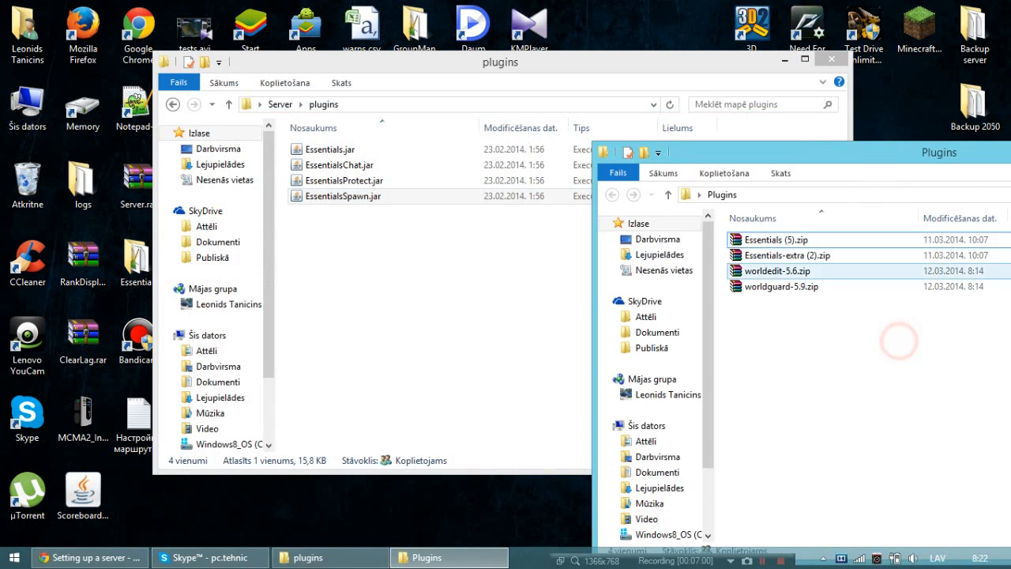
{"action": "double_click", "coordinate": [714, 256]}
{"action": "left_click_drag", "start_coordinate": [458, 86], "coordinate": [658, 114]}
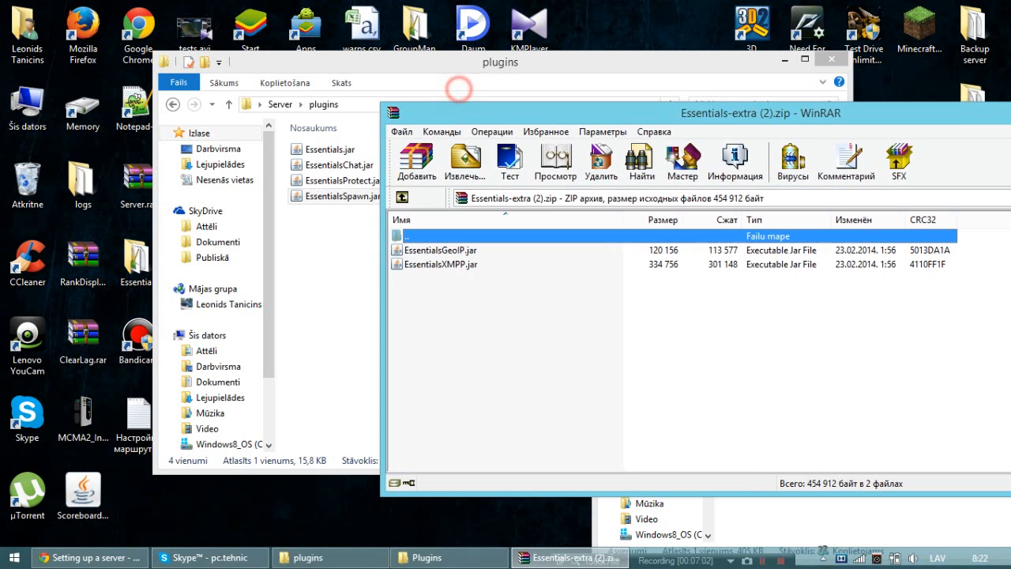
{"action": "left_click_drag", "start_coordinate": [460, 252], "coordinate": [348, 237]}
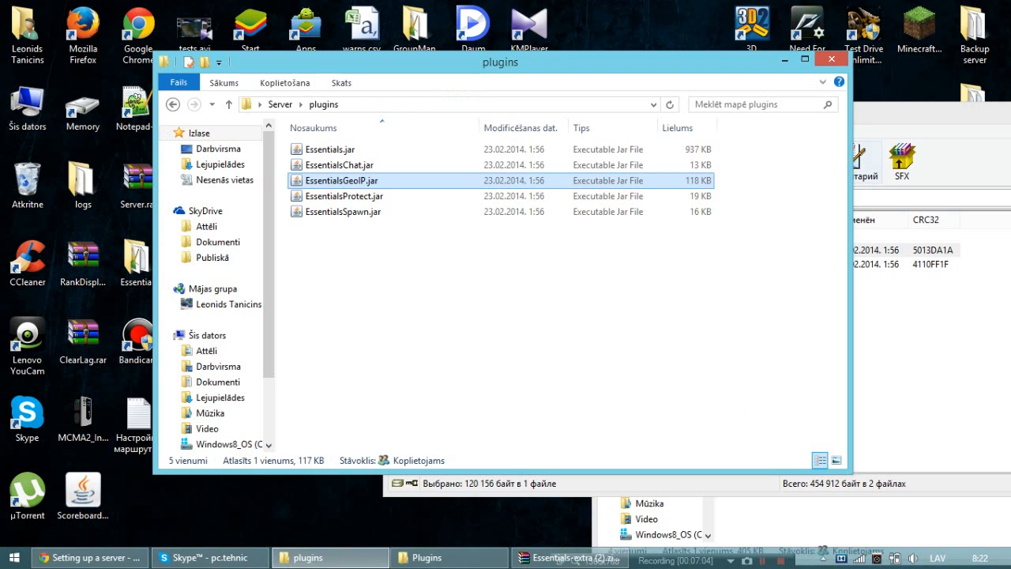
{"action": "left_click_drag", "start_coordinate": [919, 125], "coordinate": [781, 139]}
{"action": "left_click", "coordinate": [977, 126]}
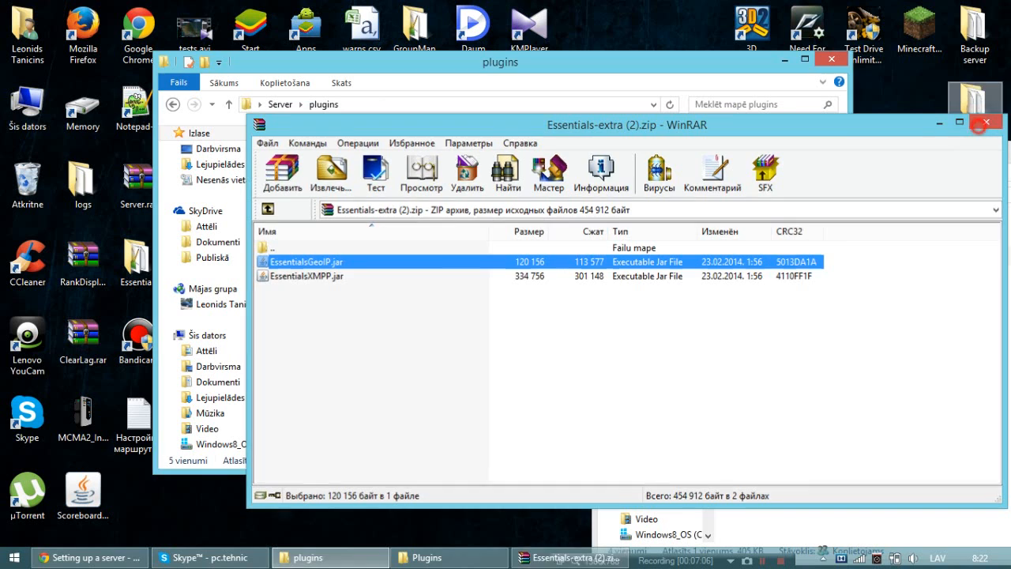
Extract WorldEdit.jar from worldedit-5.6.zip into the server's plugins folder and close the archive.
{"action": "left_click", "coordinate": [975, 350]}
{"action": "double_click", "coordinate": [725, 273]}
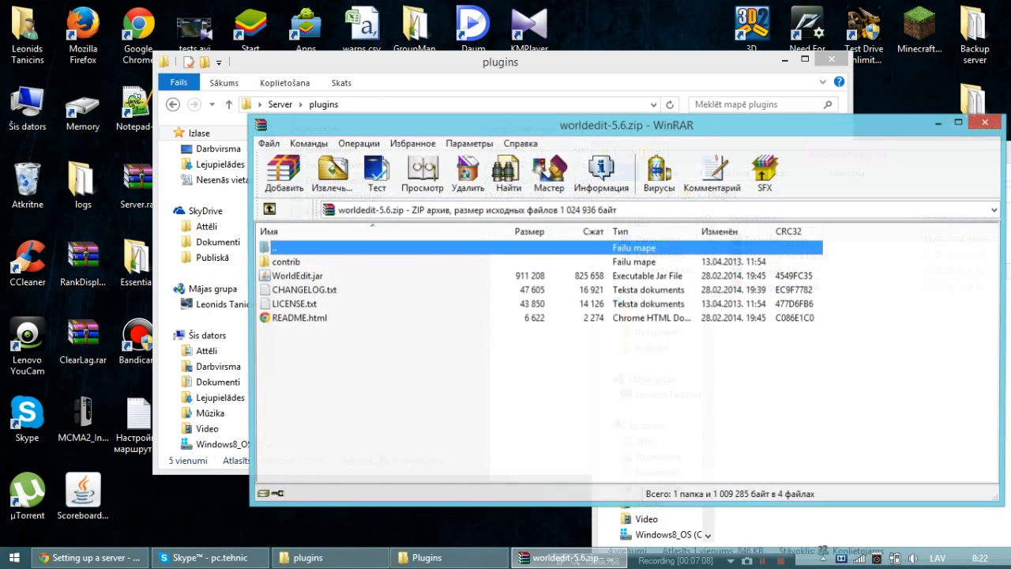
{"action": "left_click_drag", "start_coordinate": [585, 126], "coordinate": [856, 113]}
{"action": "left_click_drag", "start_coordinate": [581, 265], "coordinate": [427, 304]}
{"action": "left_click_drag", "start_coordinate": [937, 114], "coordinate": [719, 129]}
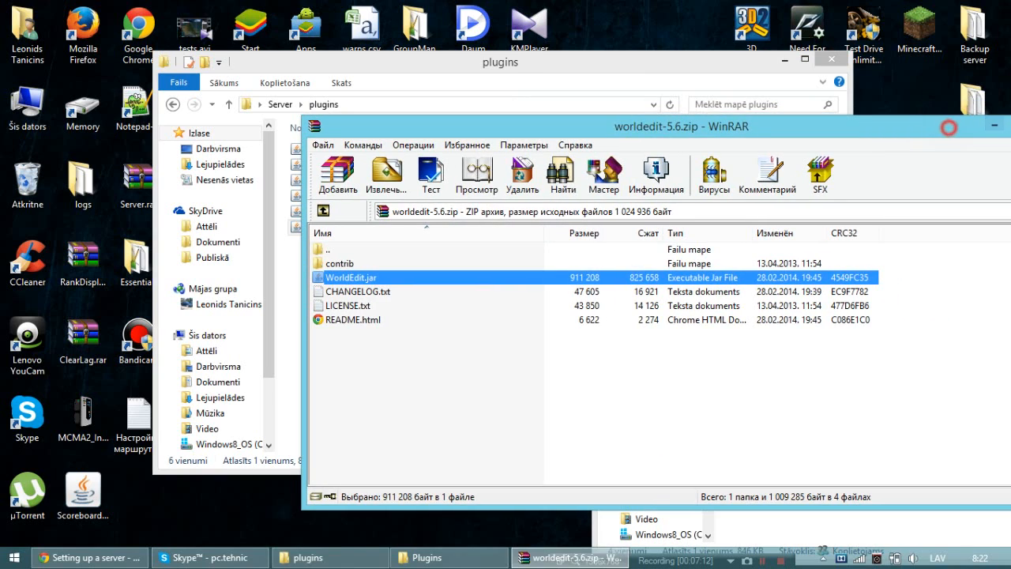
{"action": "left_click_drag", "start_coordinate": [949, 127], "coordinate": [834, 114]}
{"action": "left_click", "coordinate": [927, 113]}
Open worldguard-5.9.zip, look over its contents, and close it without extracting anything.
{"action": "left_click", "coordinate": [903, 324]}
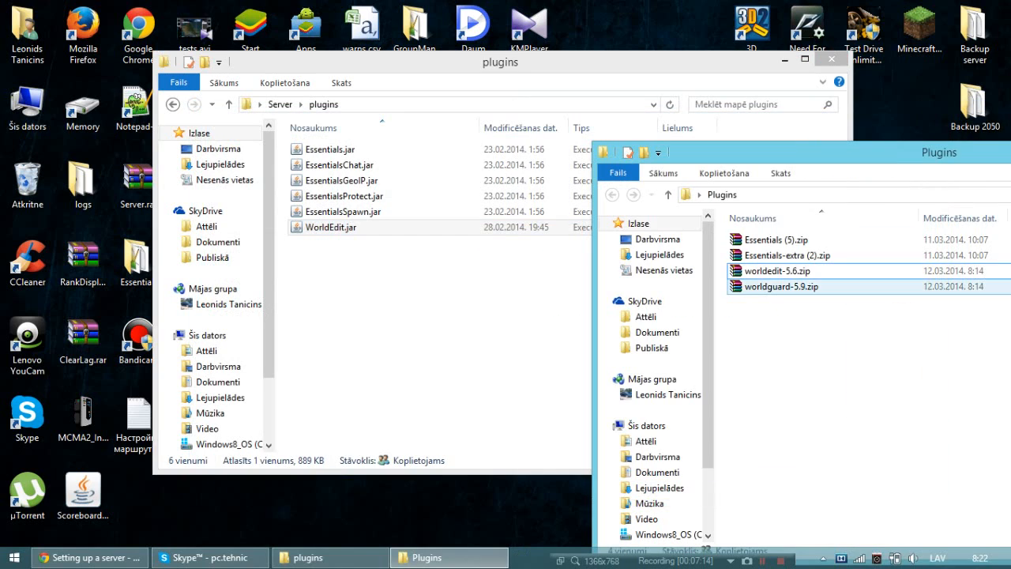
{"action": "left_click", "coordinate": [779, 288]}
{"action": "double_click", "coordinate": [779, 288]}
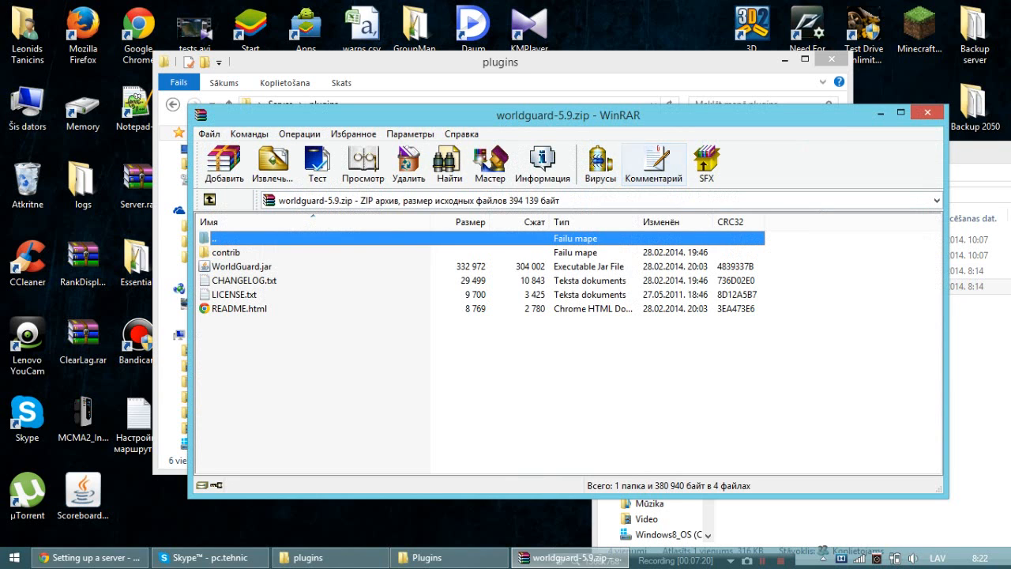
{"action": "left_click", "coordinate": [928, 113]}
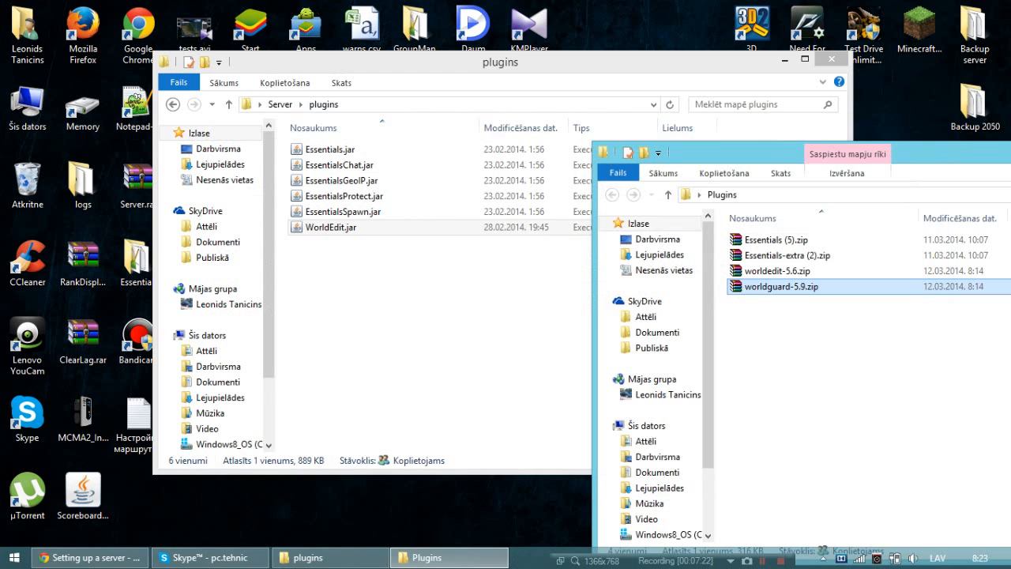
Close the desktop Plugins folder and return from the plugins folder to the Server folder.
{"action": "left_click_drag", "start_coordinate": [938, 152], "coordinate": [625, 159]}
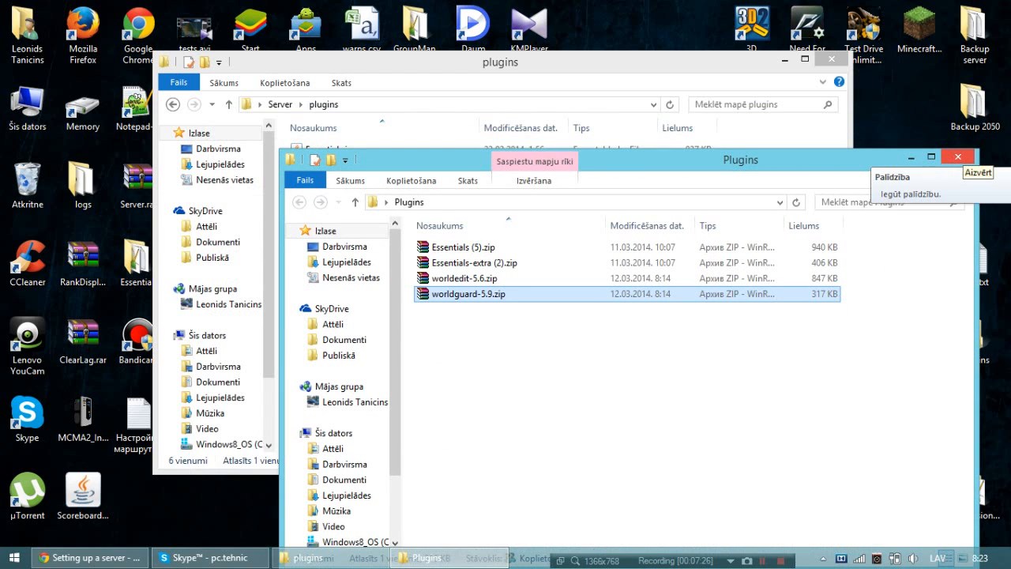
{"action": "left_click", "coordinate": [957, 157]}
{"action": "left_click", "coordinate": [280, 104]}
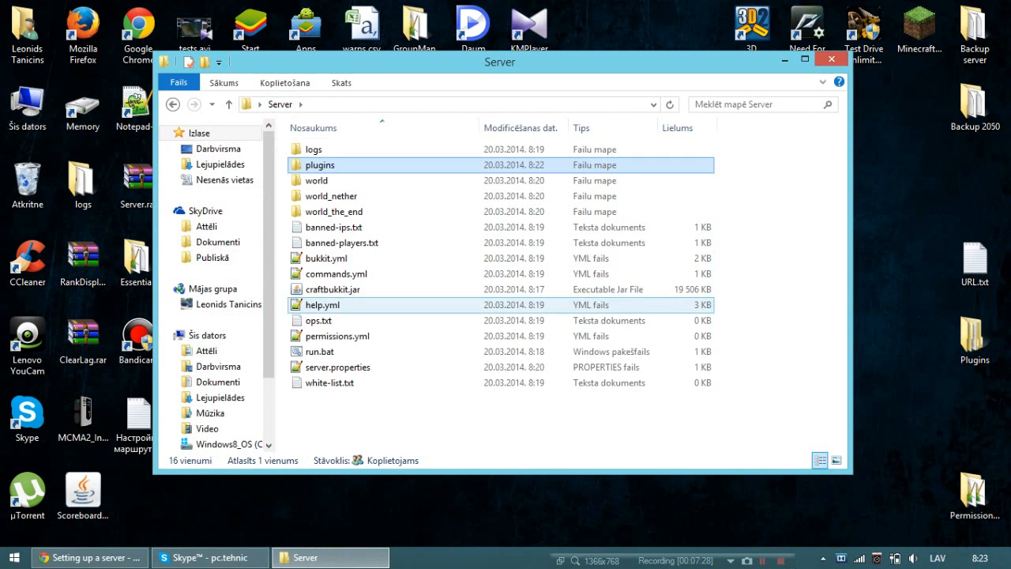
Switch to Chrome and open a new tab for the TP-LINK router page.
{"action": "left_click", "coordinate": [88, 557]}
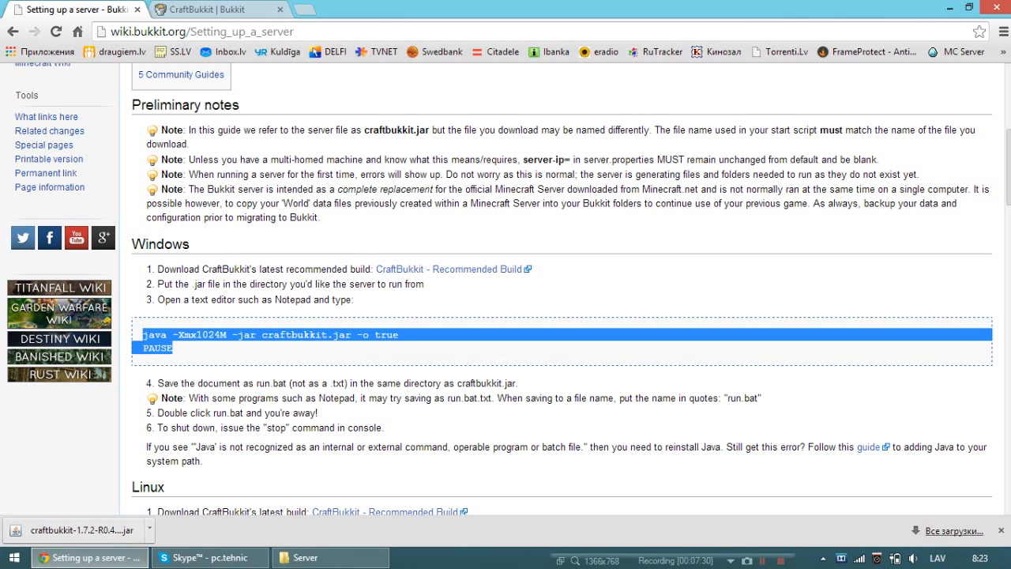
{"action": "key", "text": "ctrl+t"}
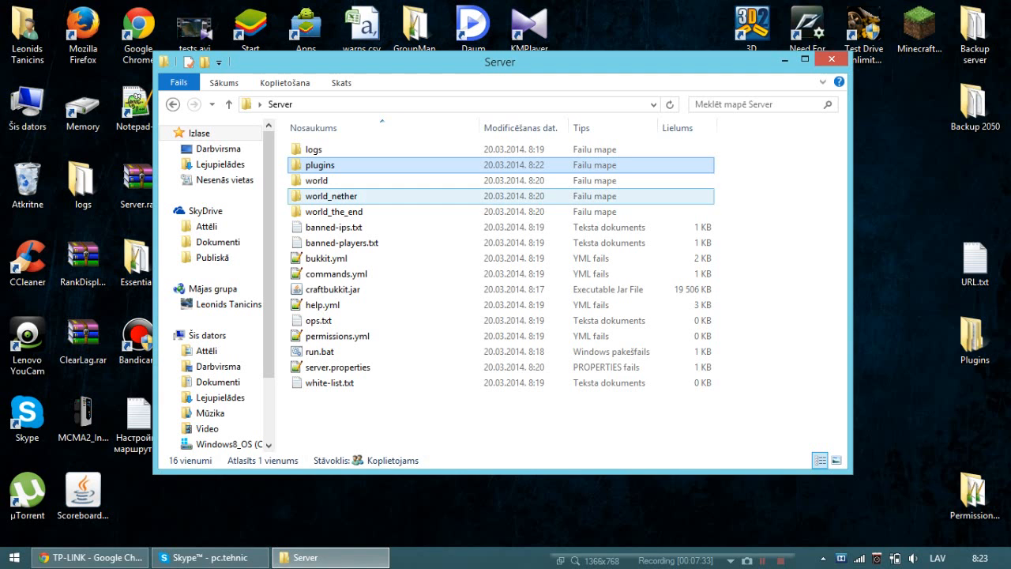
Start the server from the Server folder with run.bat.
{"action": "left_click", "coordinate": [324, 353]}
{"action": "double_click", "coordinate": [324, 352]}
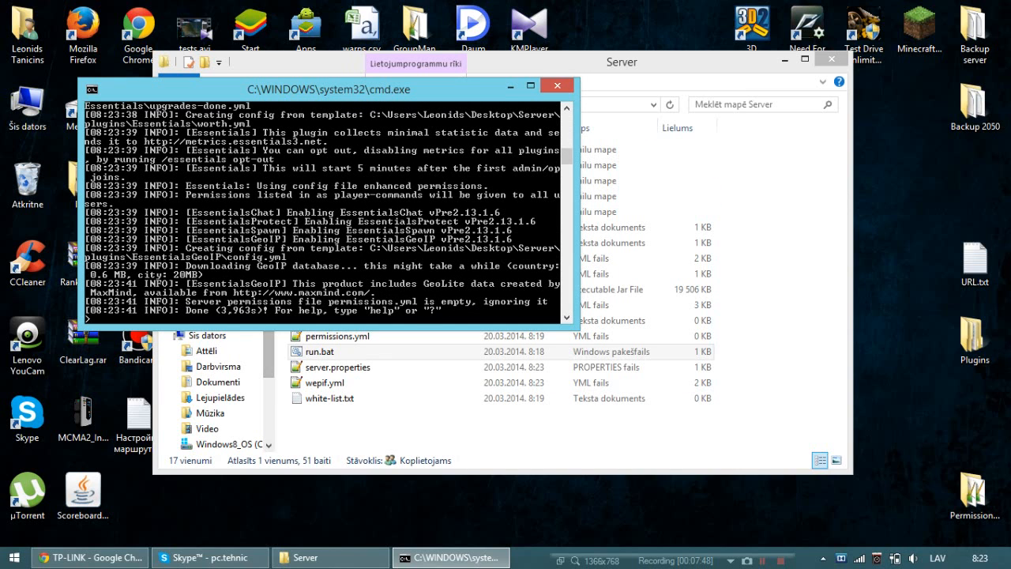
Launch Minecraft from the desktop and join the first server in the multiplayer list.
{"action": "double_click", "coordinate": [919, 31]}
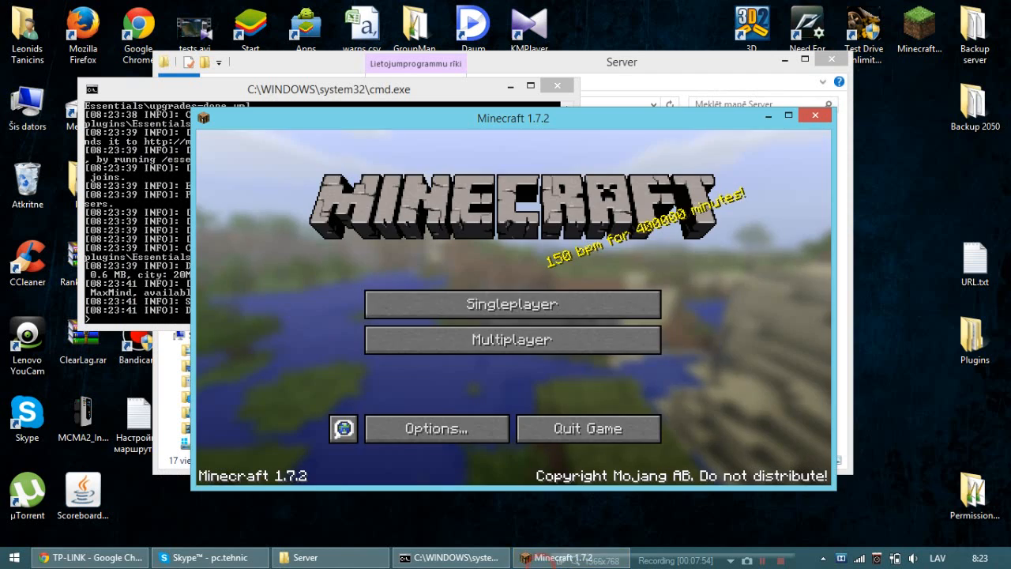
{"action": "left_click", "coordinate": [481, 340]}
{"action": "left_click", "coordinate": [591, 215]}
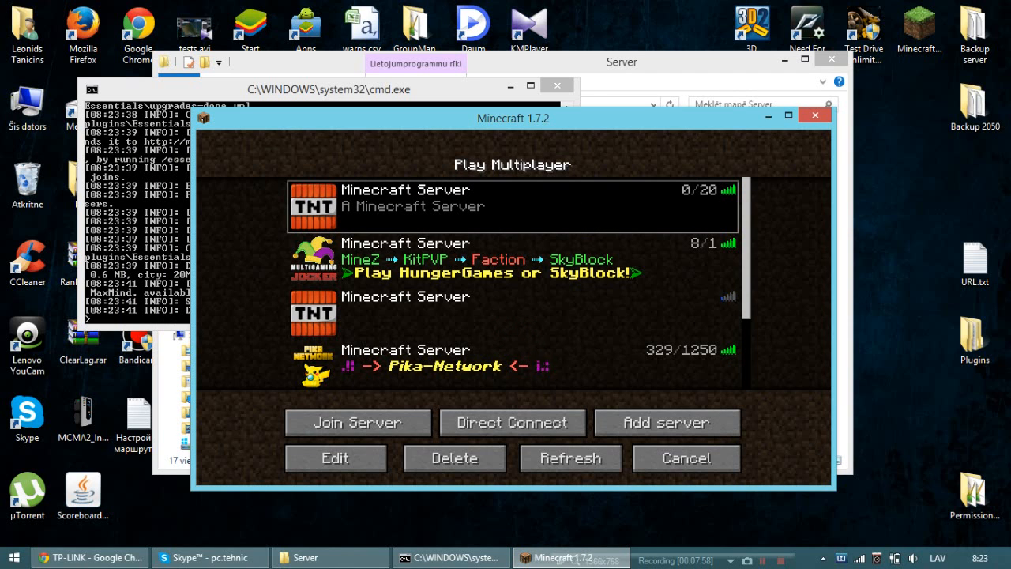
{"action": "double_click", "coordinate": [682, 219]}
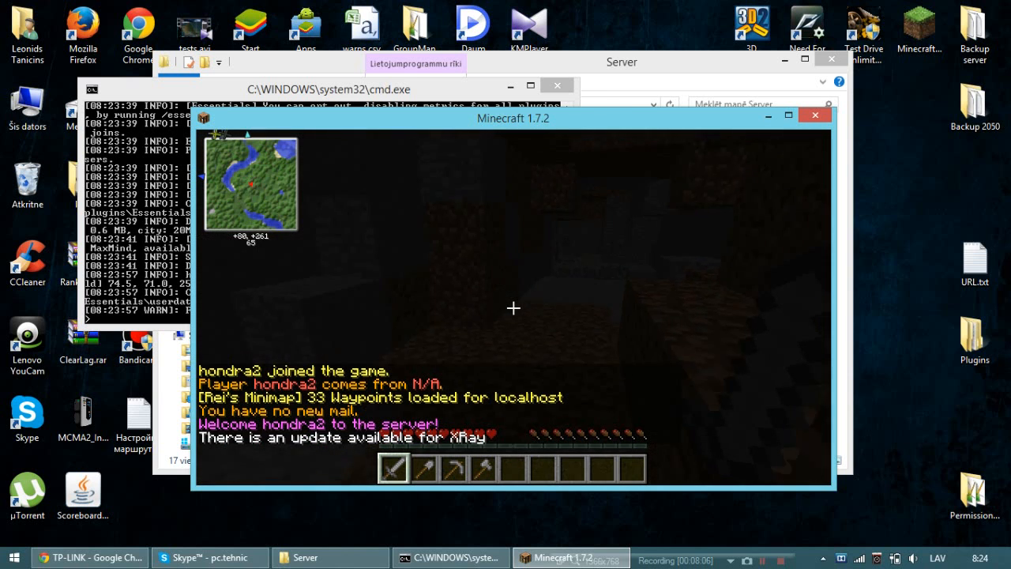
{"action": "key", "text": "w"}
{"action": "key", "text": "t"}
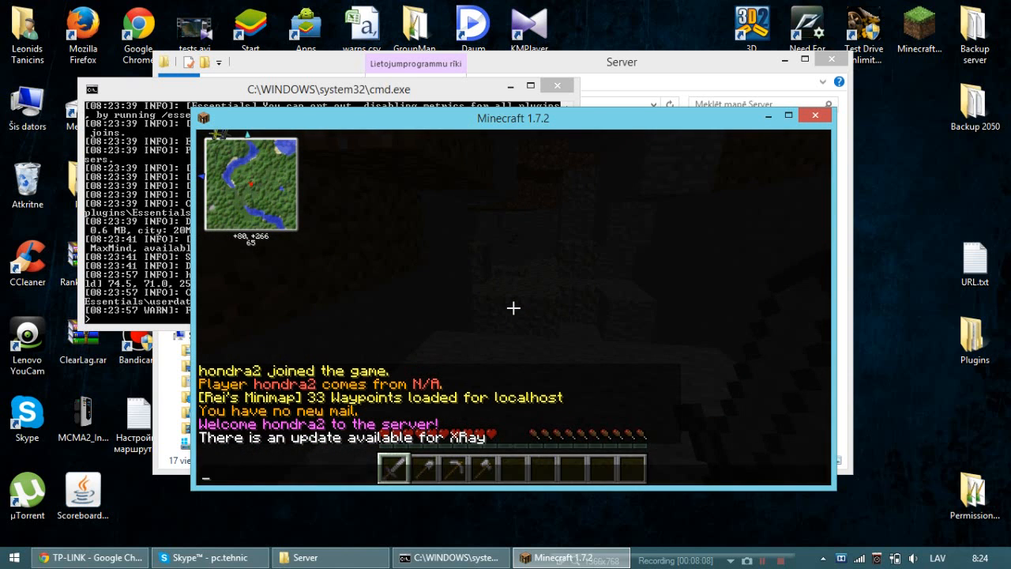
{"action": "key", "text": "Escape"}
{"action": "key", "text": "t"}
{"action": "key", "text": "Escape"}
{"action": "key", "text": "t"}
{"action": "key", "text": "Escape"}
{"action": "key", "text": "e"}
{"action": "key", "text": "e"}
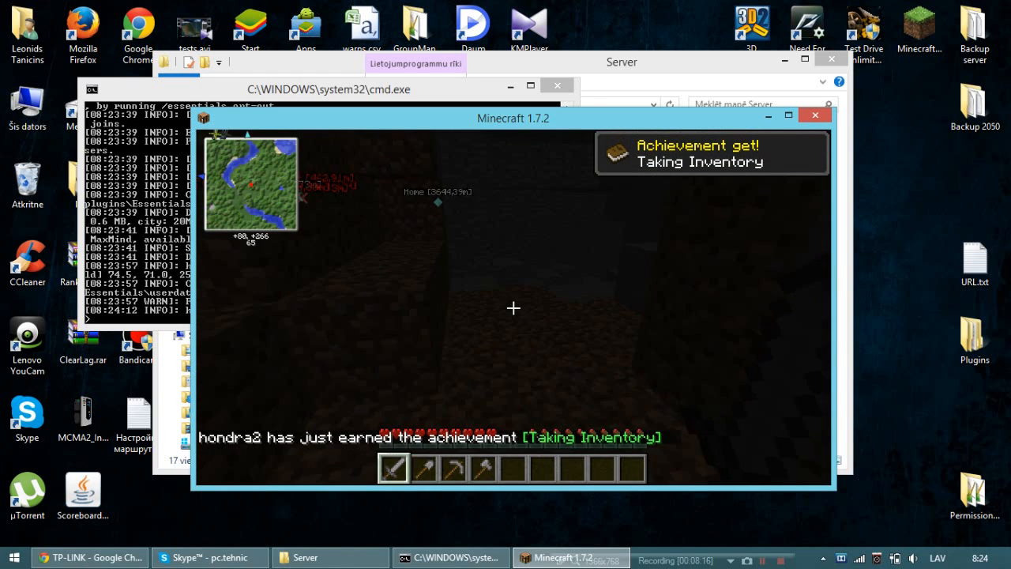
{"action": "key", "text": "e"}
{"action": "key", "text": "e"}
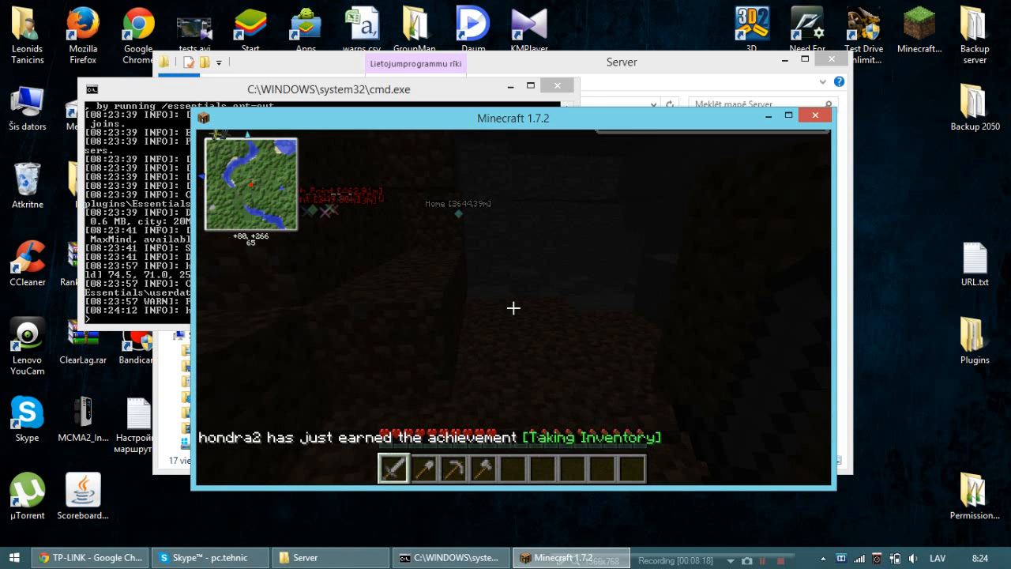
Look through the Overworld waypoints list of the minimap and close it.
{"action": "key", "text": "m"}
{"action": "left_click", "coordinate": [463, 393]}
{"action": "scroll", "coordinate": [513, 306], "scroll_direction": "down", "scroll_amount": 5}
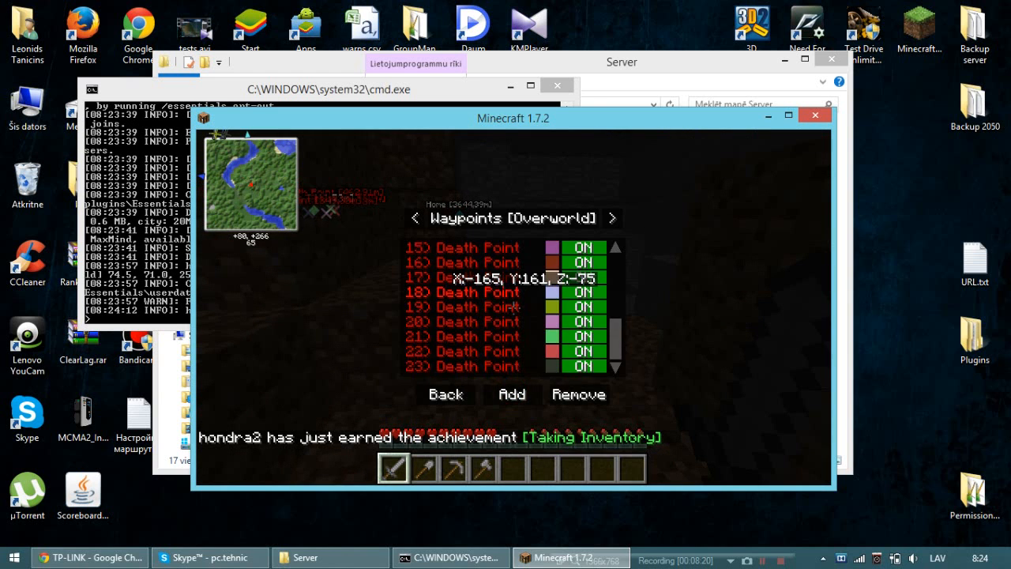
{"action": "scroll", "coordinate": [513, 306], "scroll_direction": "up", "scroll_amount": 3}
{"action": "scroll", "coordinate": [513, 307], "scroll_direction": "down", "scroll_amount": 3}
{"action": "key", "text": "Escape"}
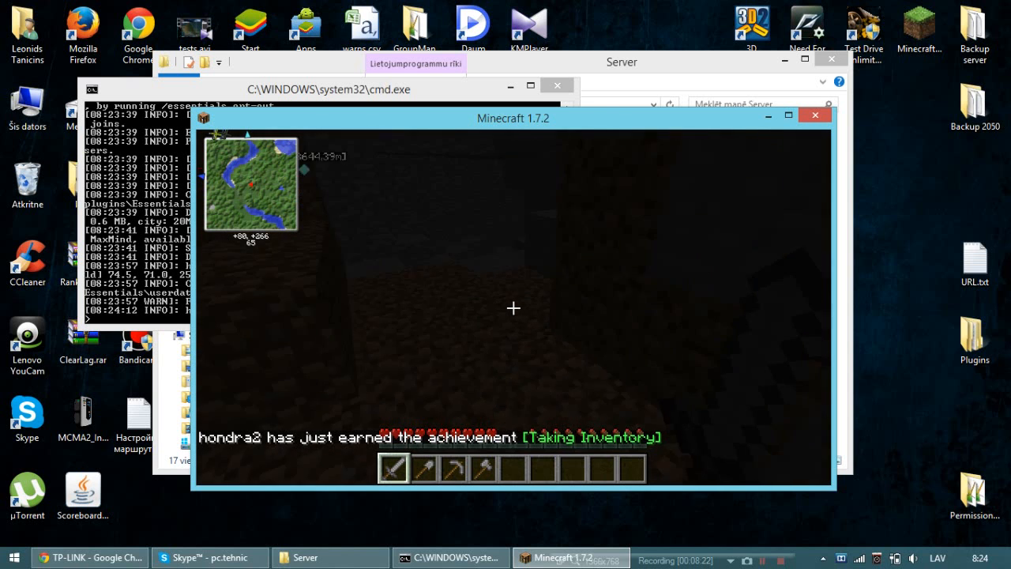
Walk forward and list the server's plugins with the /pl chat command.
{"action": "key", "text": "w"}
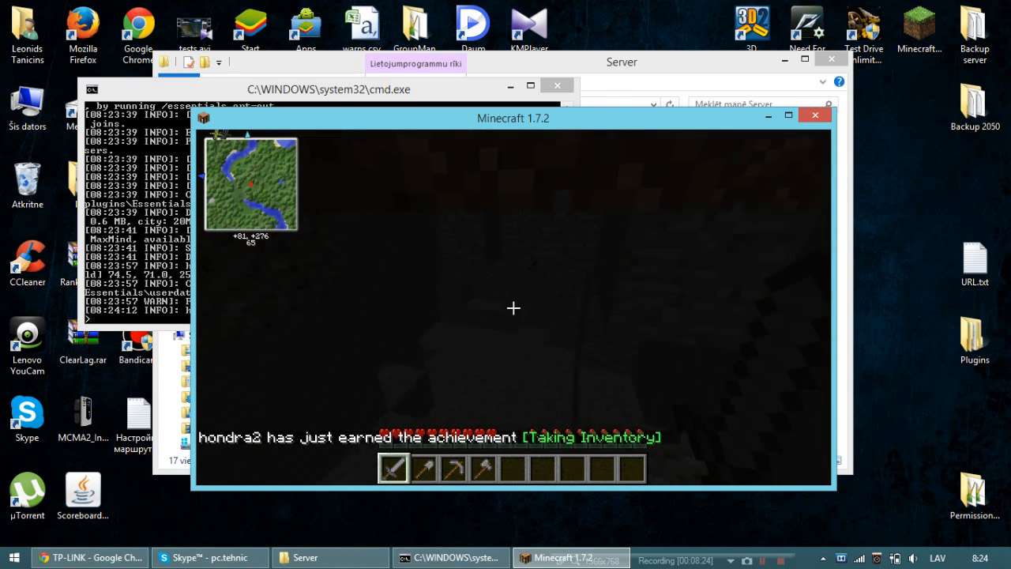
{"action": "type", "text": "t"}
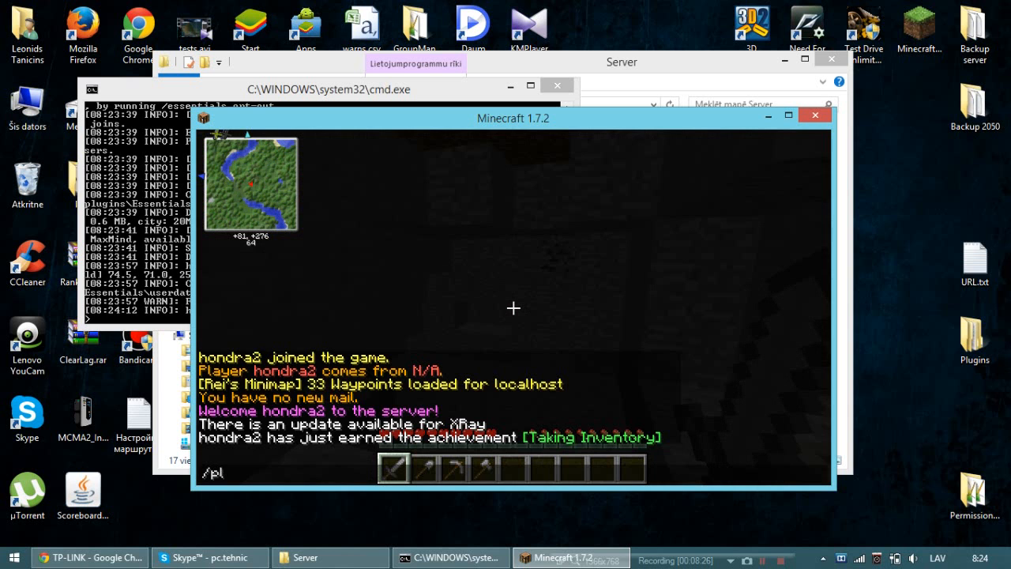
{"action": "type", "text": "/pl"}
{"action": "key", "text": "Return"}
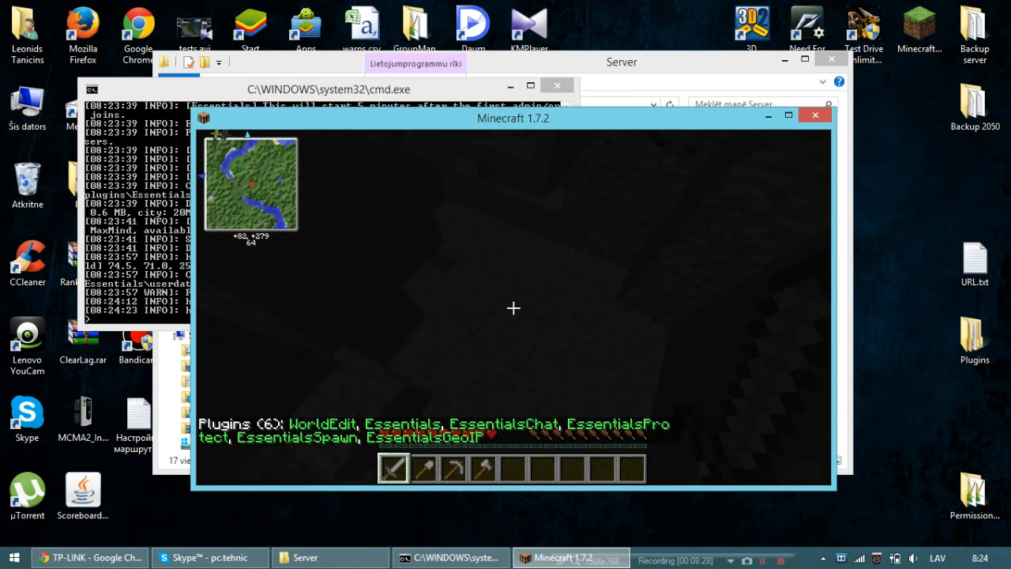
Walk through the dark cave and switch to the Stone Pickaxe.
{"action": "key", "text": "w"}
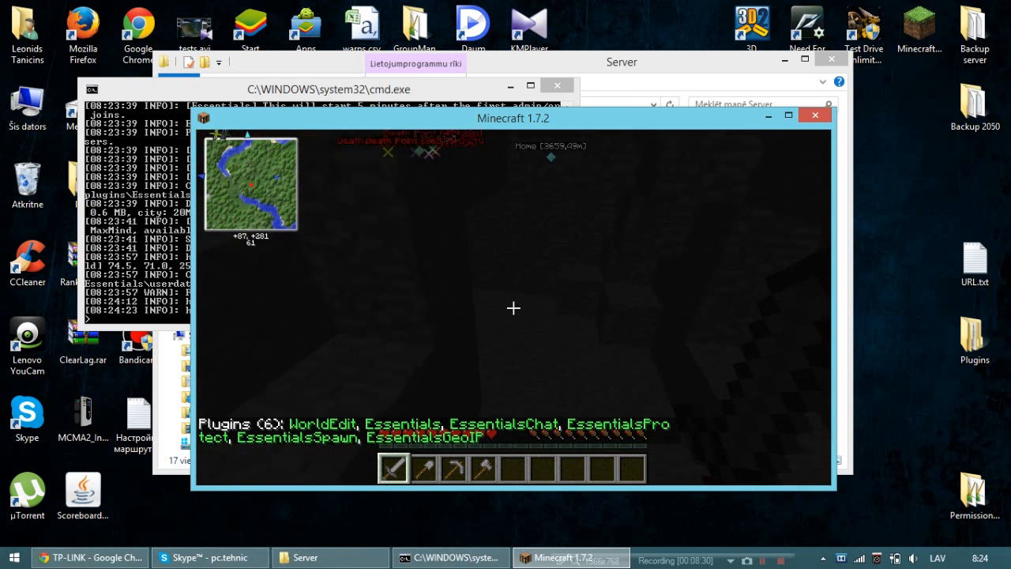
{"action": "key", "text": "w"}
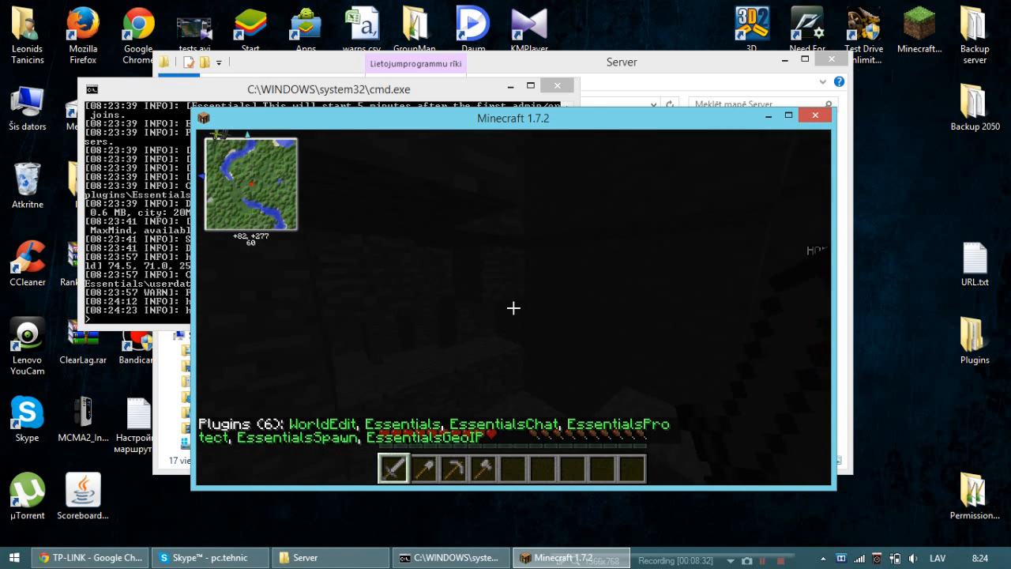
{"action": "key", "text": "w"}
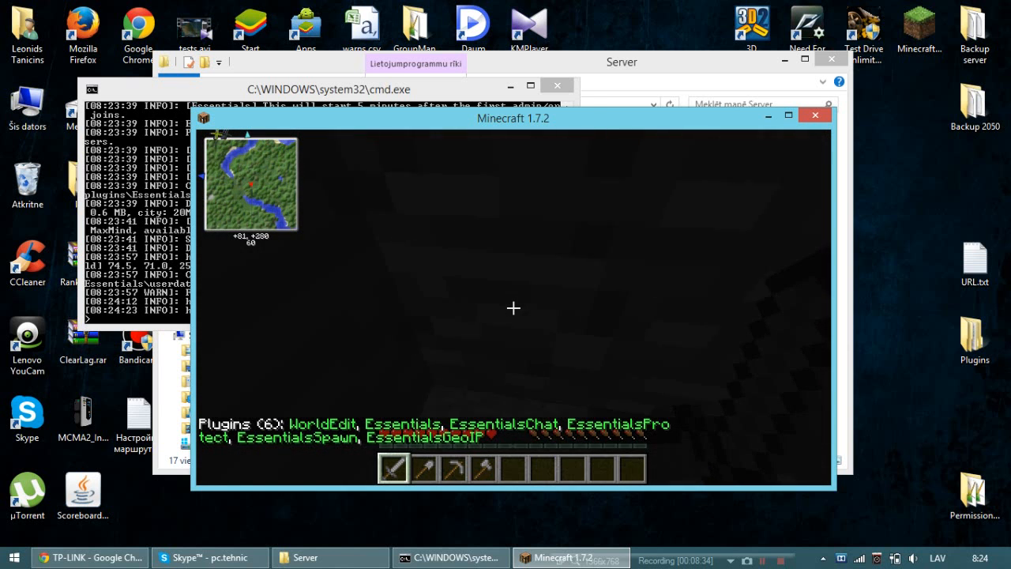
{"action": "key", "text": "3"}
{"action": "type", "text": "w"}
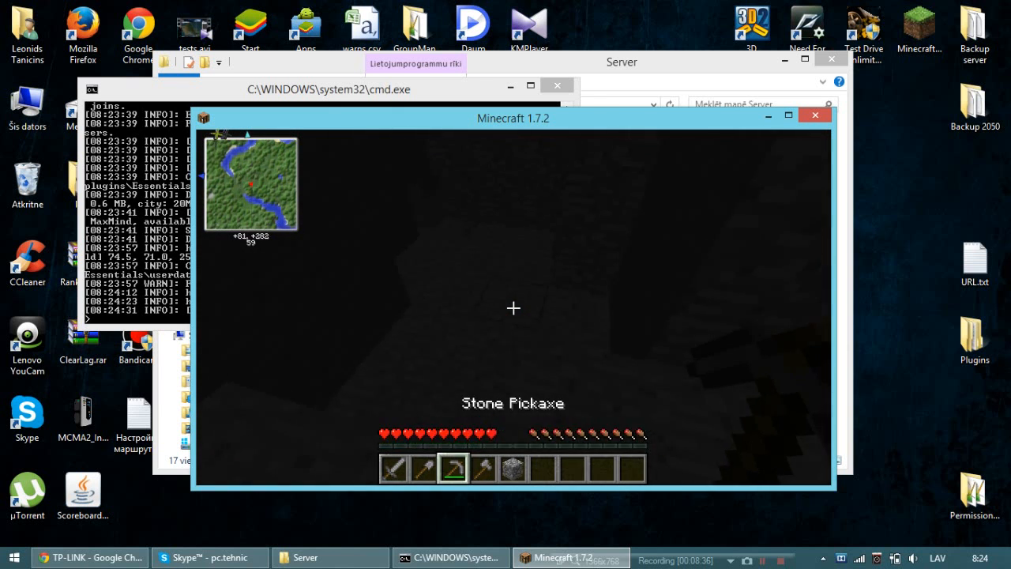
{"action": "type", "text": "t/gm 1"}
Try twice to change the game mode with the /gm 1 chat command.
{"action": "key", "text": "Return"}
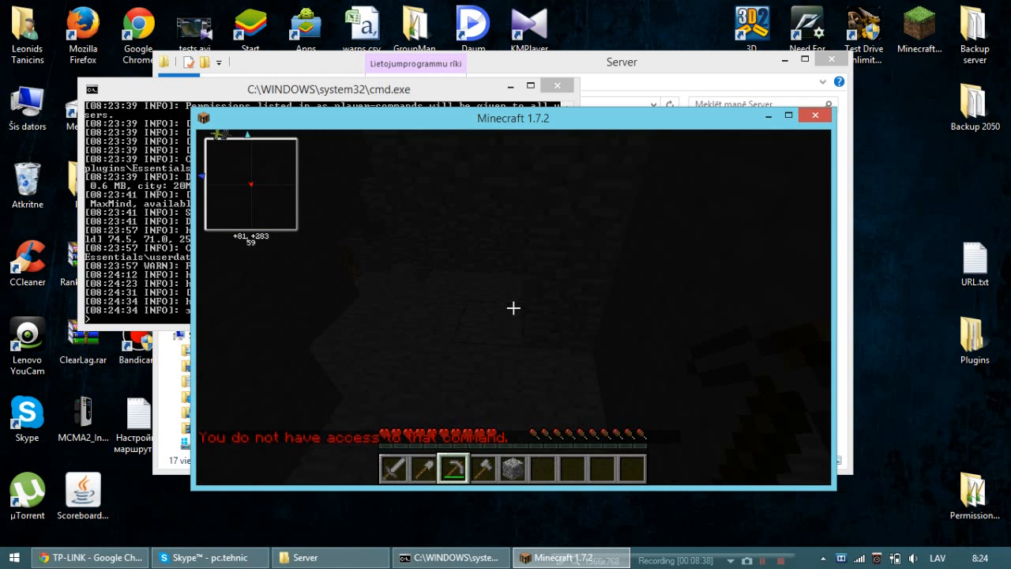
{"action": "key", "text": "t"}
{"action": "key", "text": "Up"}
{"action": "key", "text": "Return"}
{"action": "key", "text": "t"}
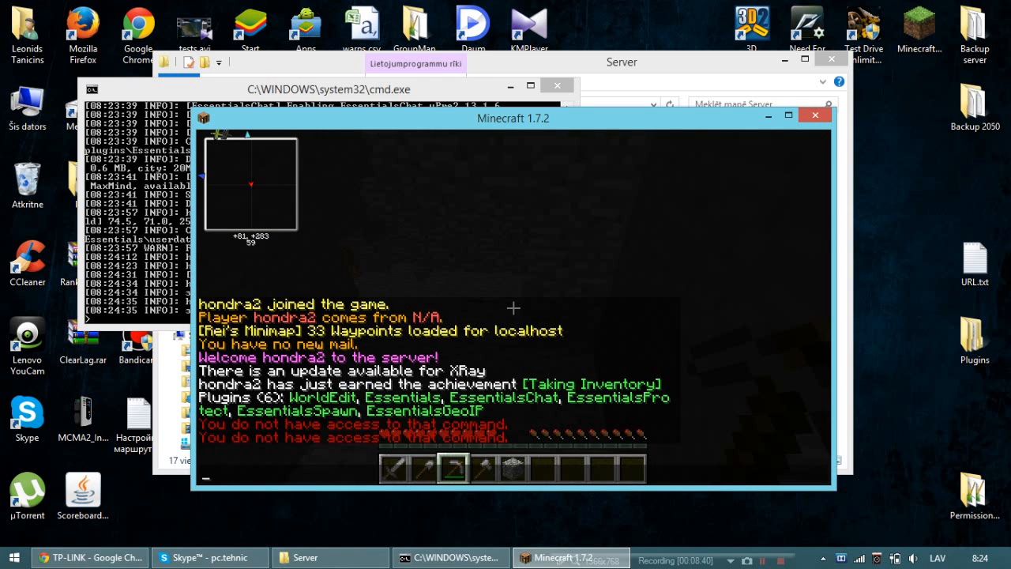
{"action": "key", "text": "Escape"}
{"action": "key", "text": "Escape"}
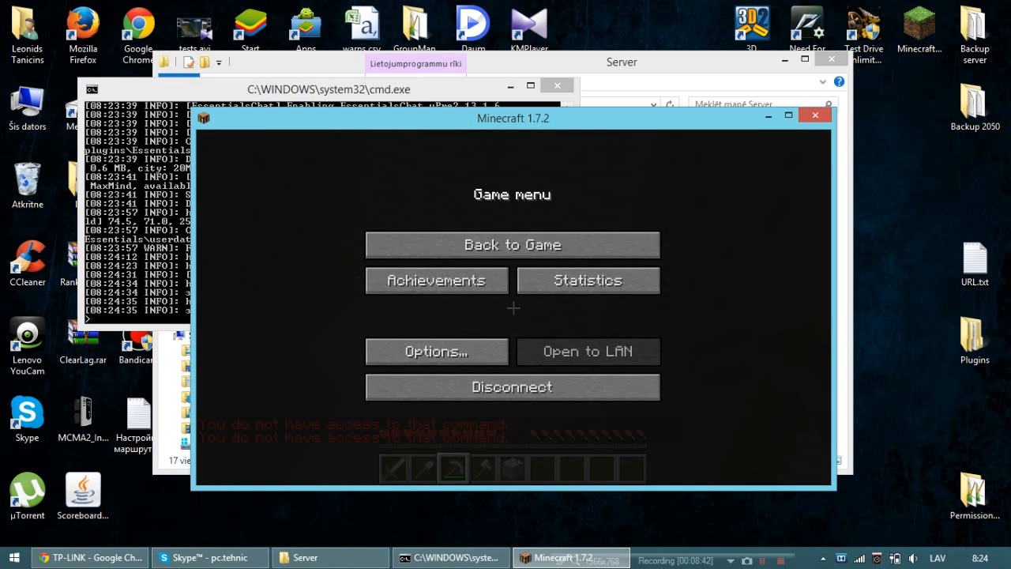
Pause the game, give the connected player operator rights with the op command in the server console, and return to the game.
{"action": "left_click", "coordinate": [134, 234]}
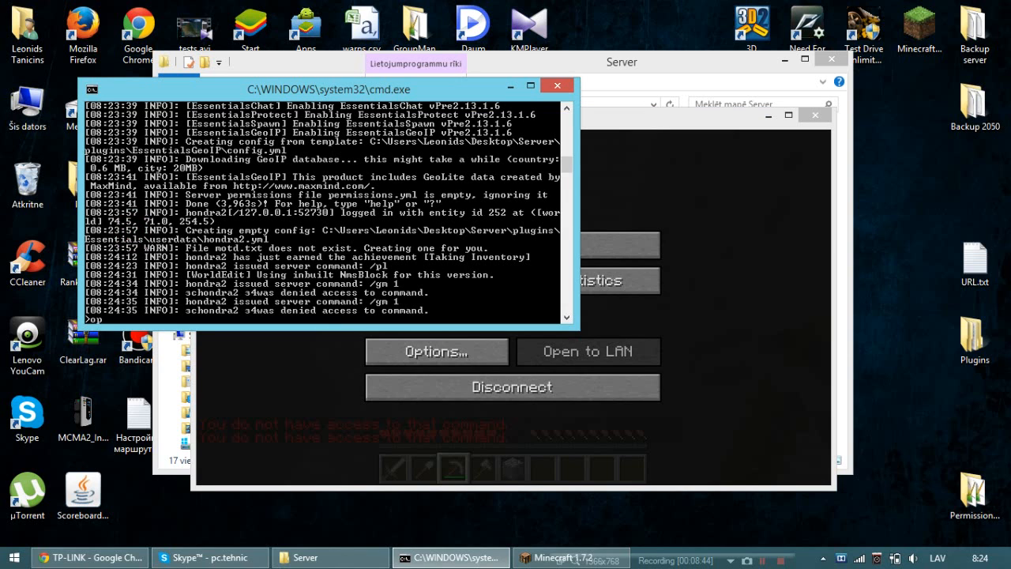
{"action": "key", "text": "Return"}
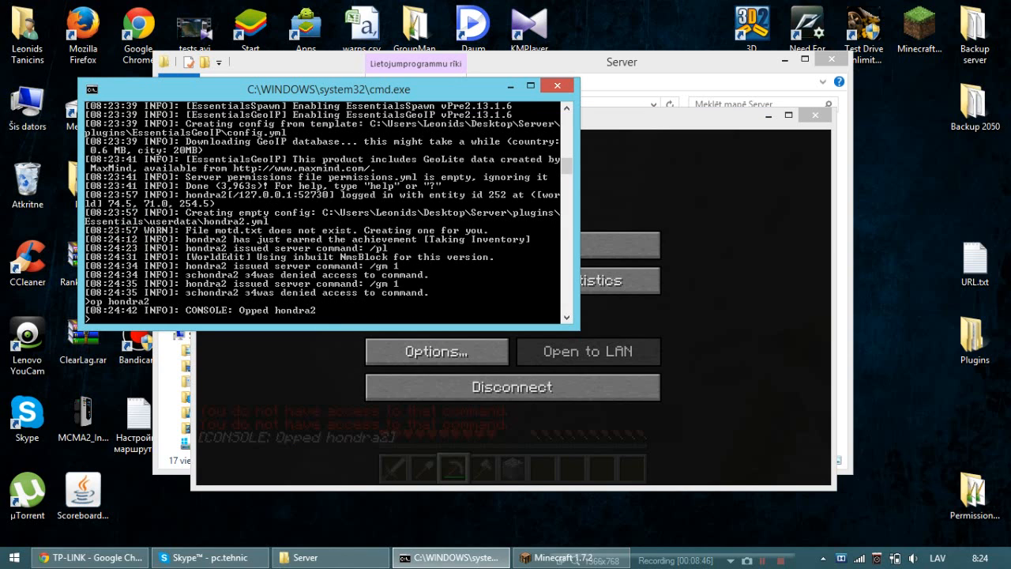
{"action": "left_click", "coordinate": [262, 361]}
{"action": "left_click", "coordinate": [614, 246]}
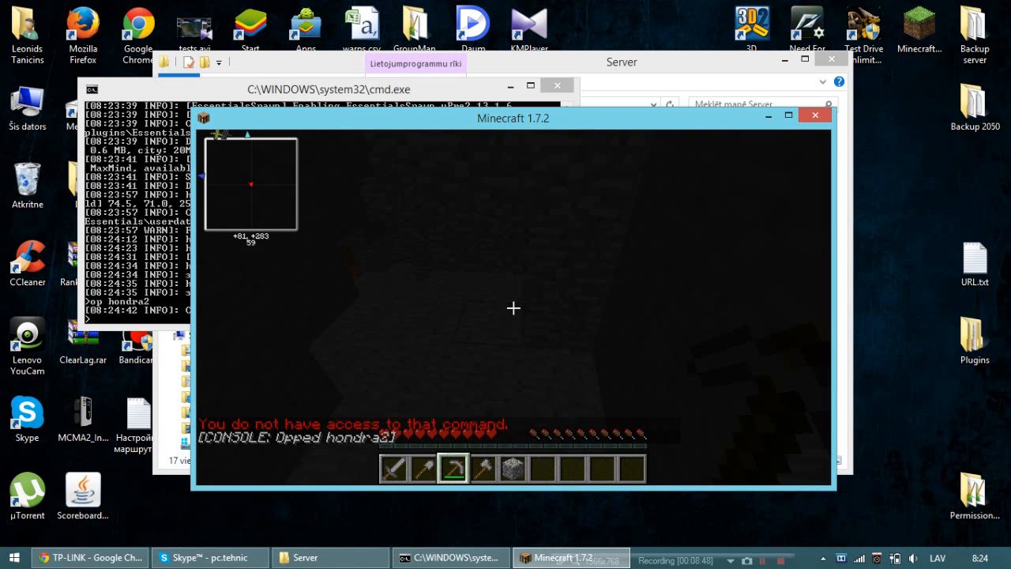
Switch to creative game mode with the /gm 1 chat command.
{"action": "key", "text": "slash"}
{"action": "type", "text": "gm 1"}
{"action": "key", "text": "Return"}
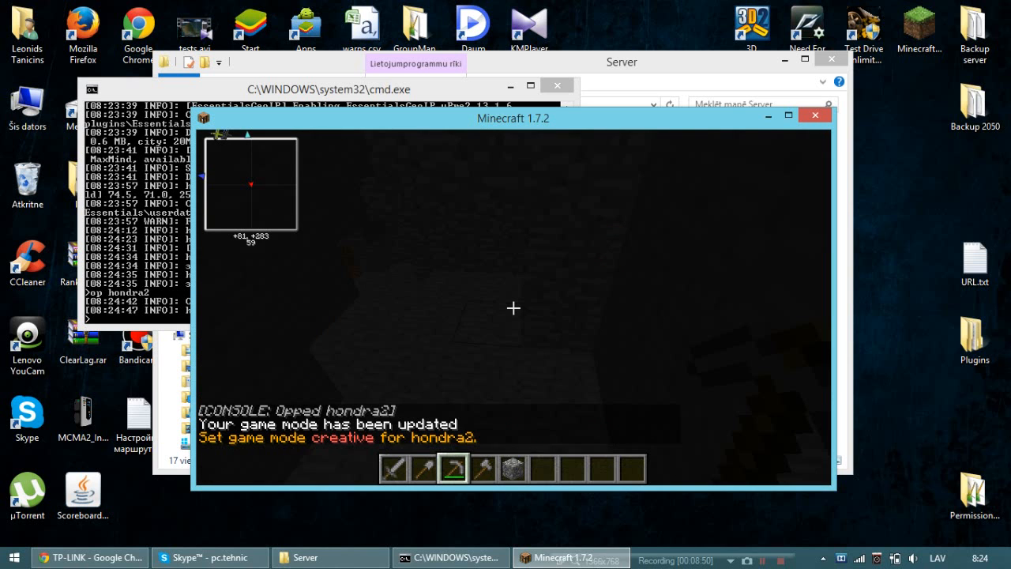
Head deeper into the dark cave, breaking blocks along the way with the Stone Pickaxe.
{"action": "key", "text": "w"}
{"action": "left_click", "coordinate": [512, 305]}
{"action": "left_click", "coordinate": [512, 305]}
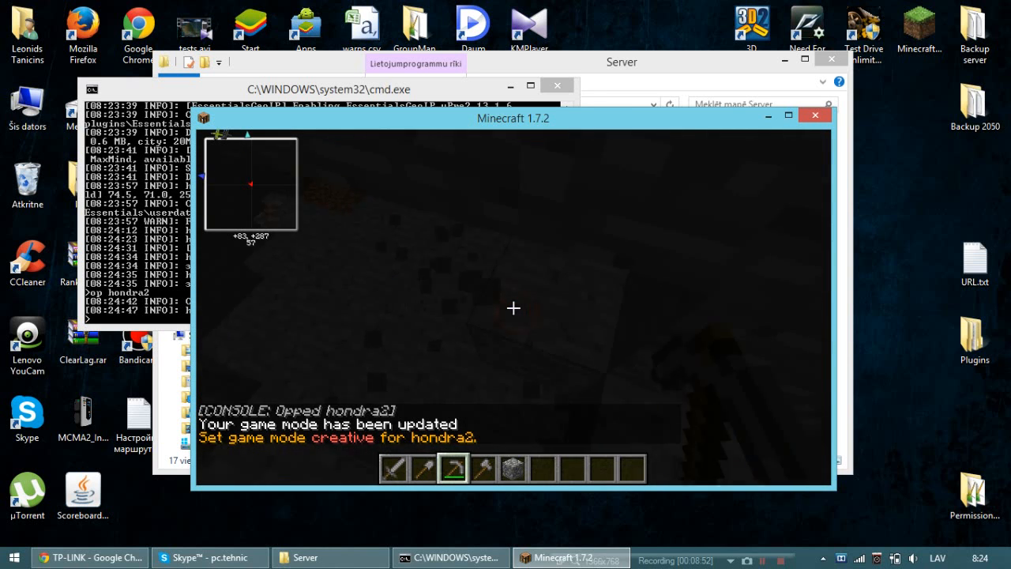
{"action": "left_click", "coordinate": [511, 303]}
{"action": "left_click", "coordinate": [514, 308]}
{"action": "left_click", "coordinate": [513, 307]}
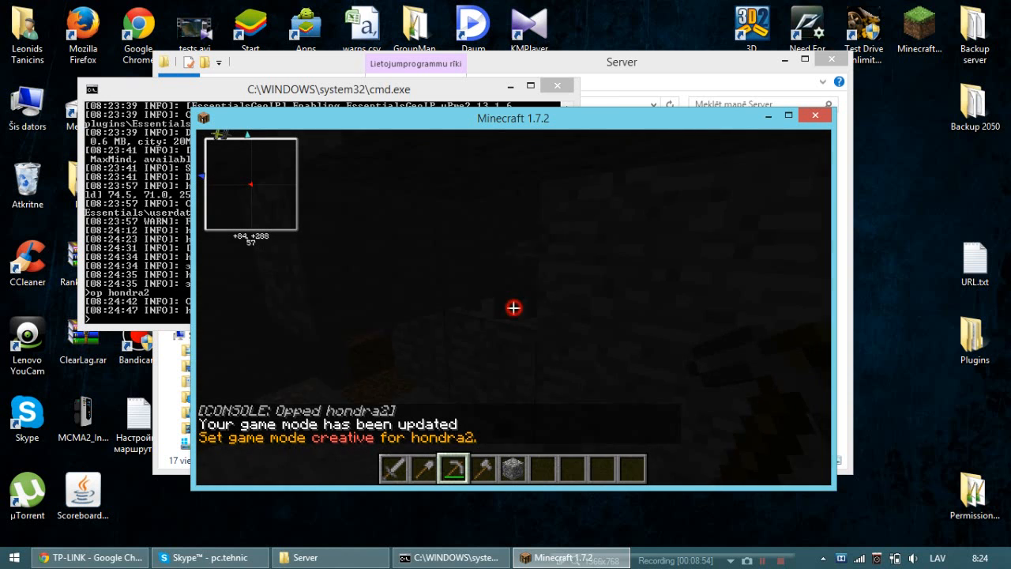
{"action": "left_click", "coordinate": [514, 308]}
{"action": "key", "text": "w"}
{"action": "left_click", "coordinate": [514, 308]}
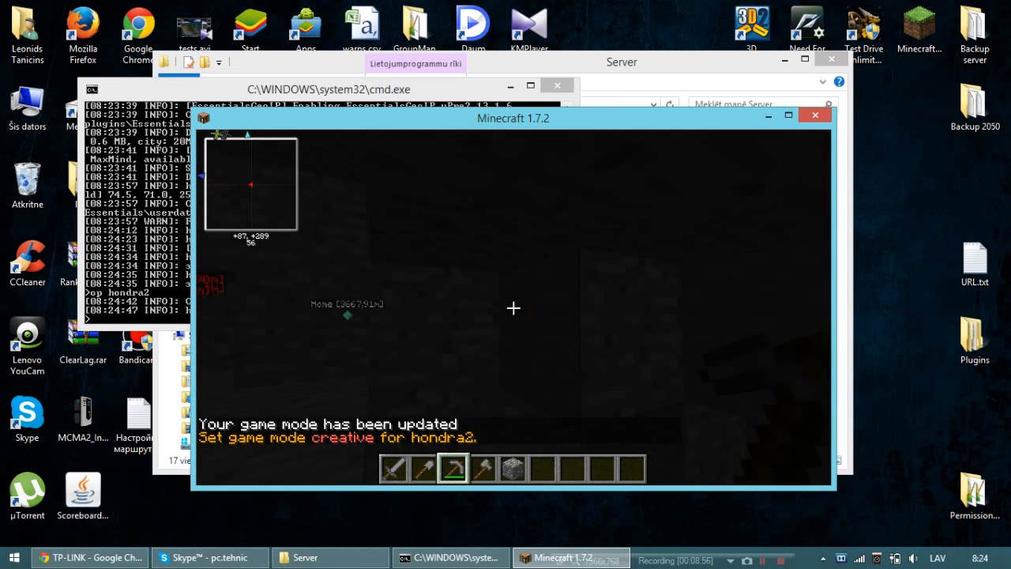
{"action": "left_click", "coordinate": [514, 308]}
{"action": "key", "text": "w"}
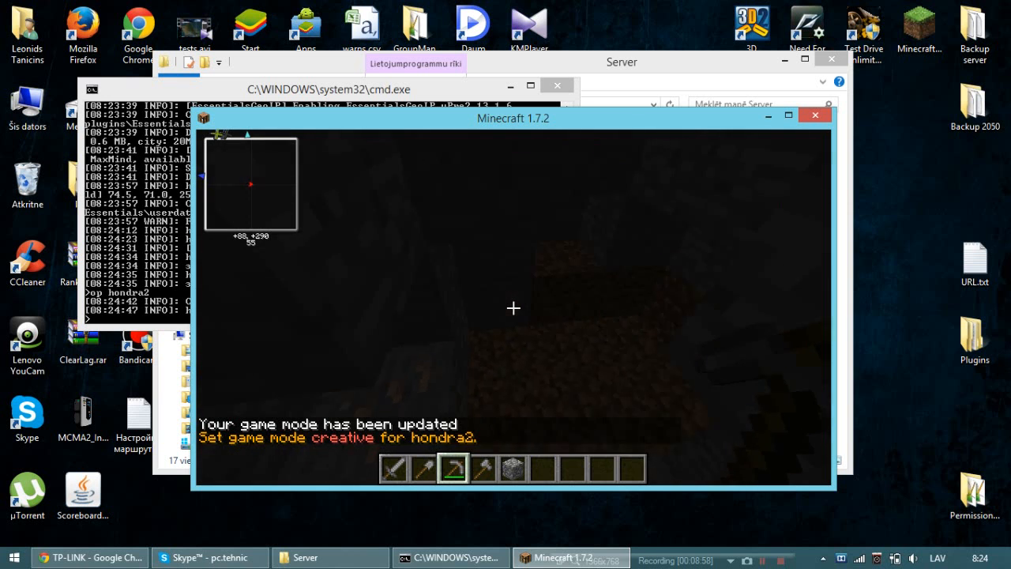
{"action": "left_click", "coordinate": [513, 307]}
{"action": "left_click", "coordinate": [514, 307]}
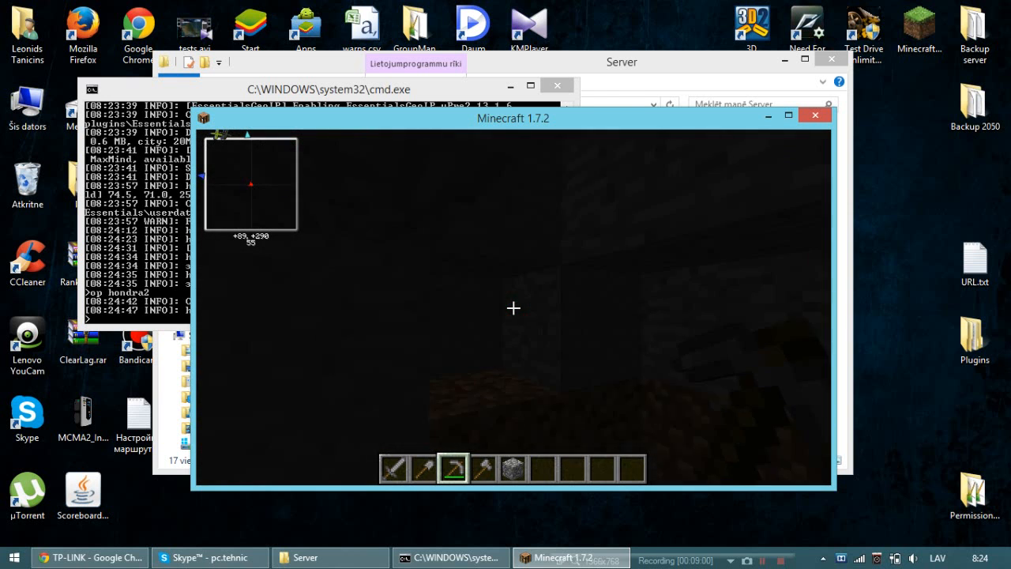
{"action": "left_click", "coordinate": [514, 308]}
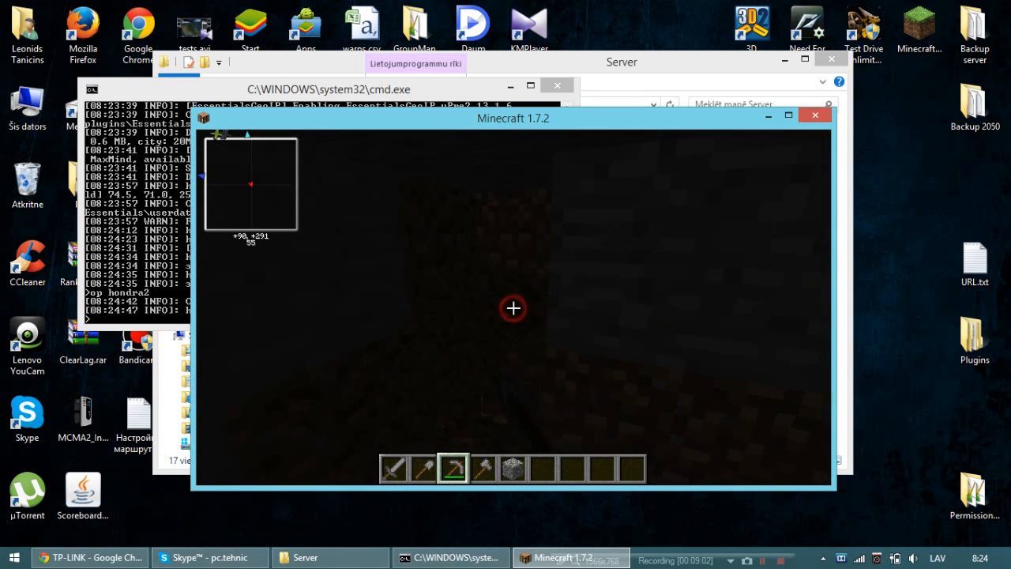
{"action": "left_click", "coordinate": [513, 308]}
{"action": "left_click", "coordinate": [514, 307]}
{"action": "left_click", "coordinate": [513, 308]}
{"action": "left_click", "coordinate": [514, 307]}
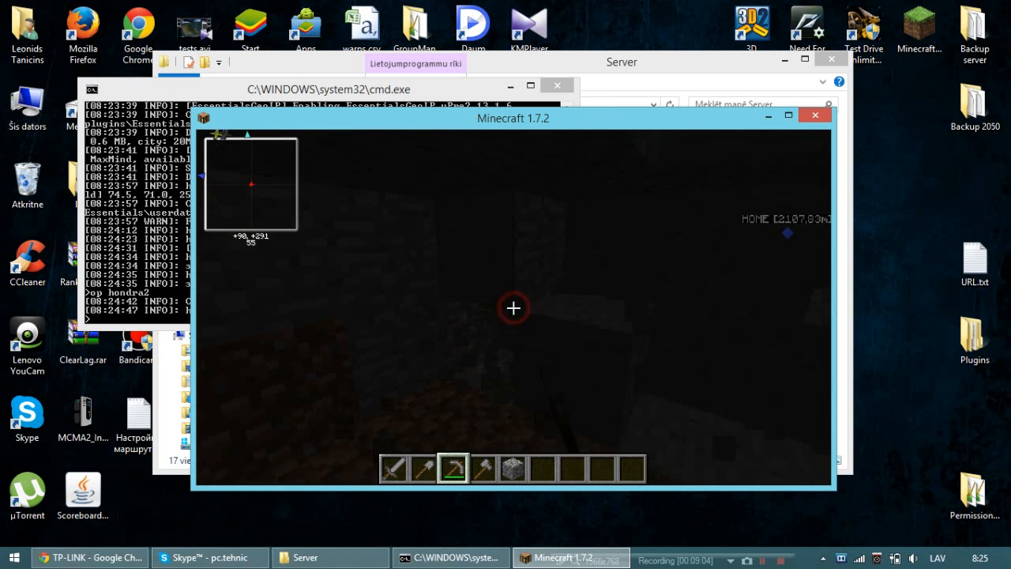
{"action": "left_click", "coordinate": [514, 307]}
Switch to the Stone Sword and walk back up through the cave.
{"action": "scroll", "coordinate": [513, 308], "scroll_direction": "up", "scroll_amount": 1}
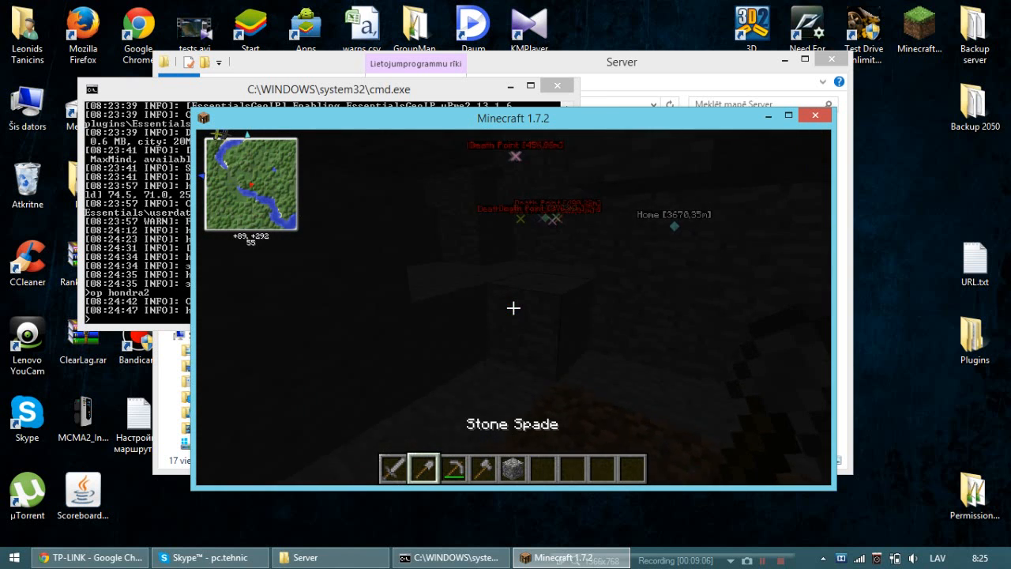
{"action": "scroll", "coordinate": [514, 307], "scroll_direction": "up", "scroll_amount": 1}
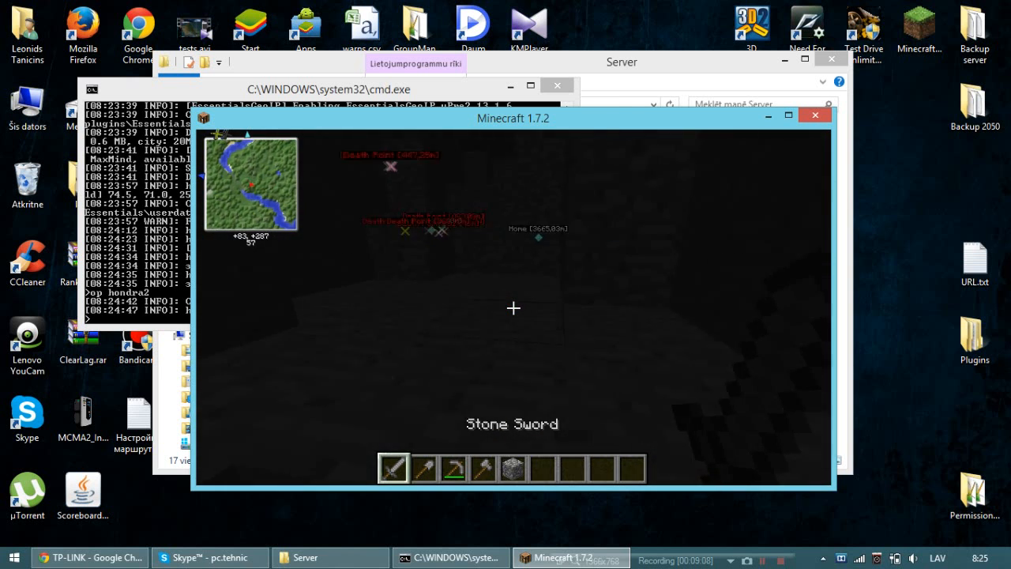
{"action": "key", "text": "w"}
{"action": "key", "text": "space"}
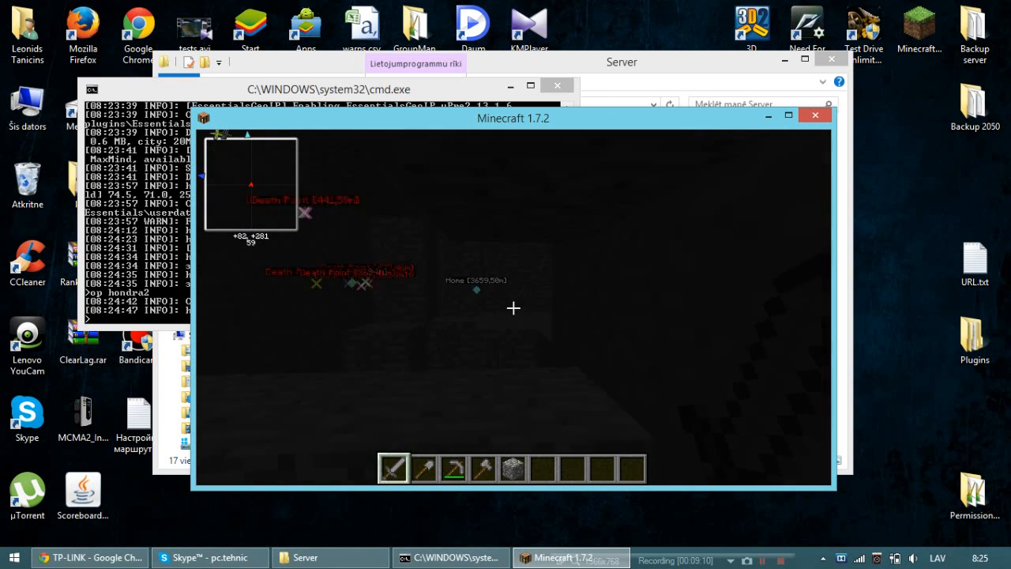
Select the Stone Pickaxe again and roam the cave, jumping over ledges, to reach the dirt area.
{"action": "scroll", "coordinate": [514, 307], "scroll_direction": "down", "scroll_amount": 2}
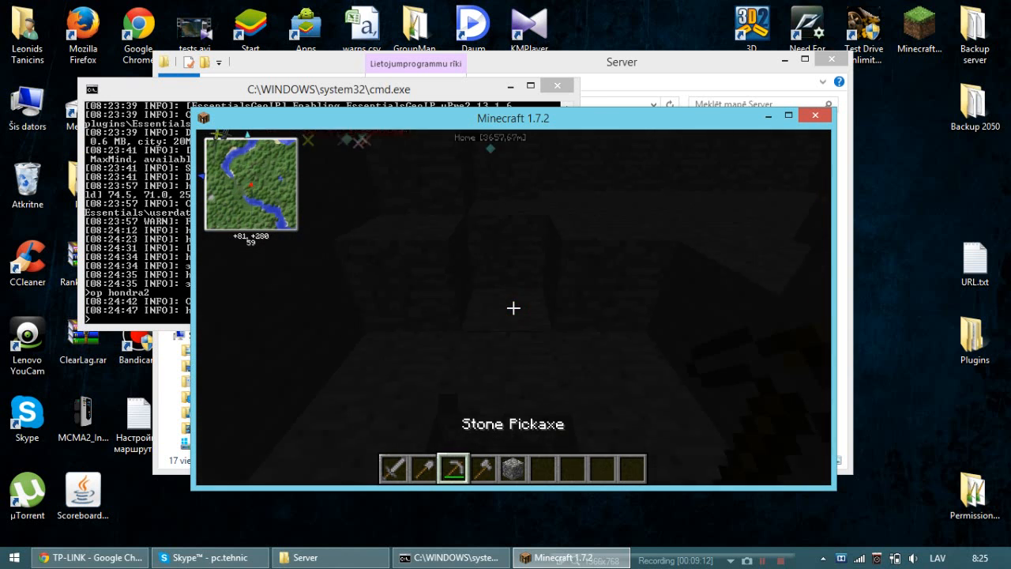
{"action": "key", "text": "w"}
{"action": "key", "text": "space"}
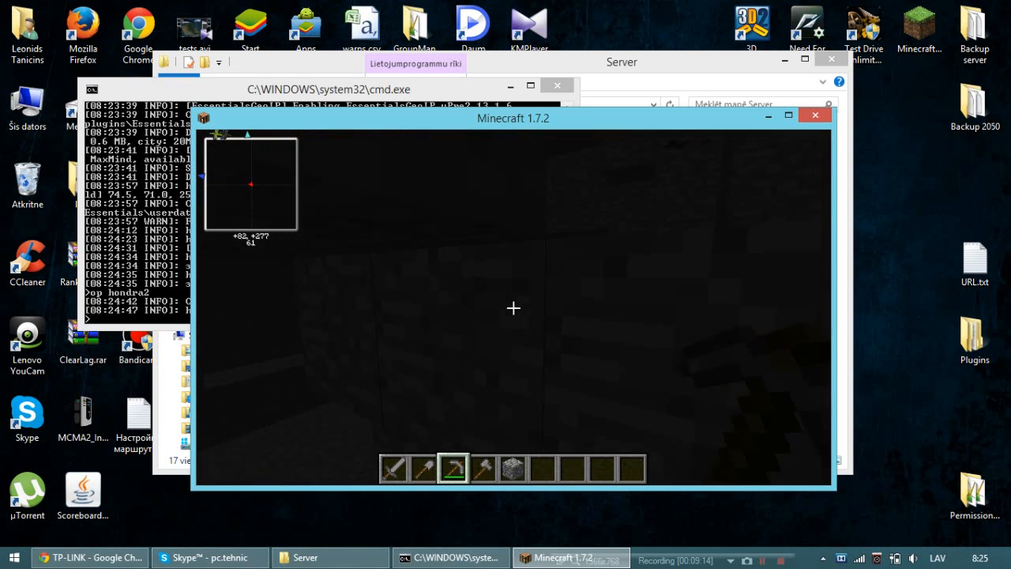
{"action": "key", "text": "w"}
{"action": "key", "text": "space"}
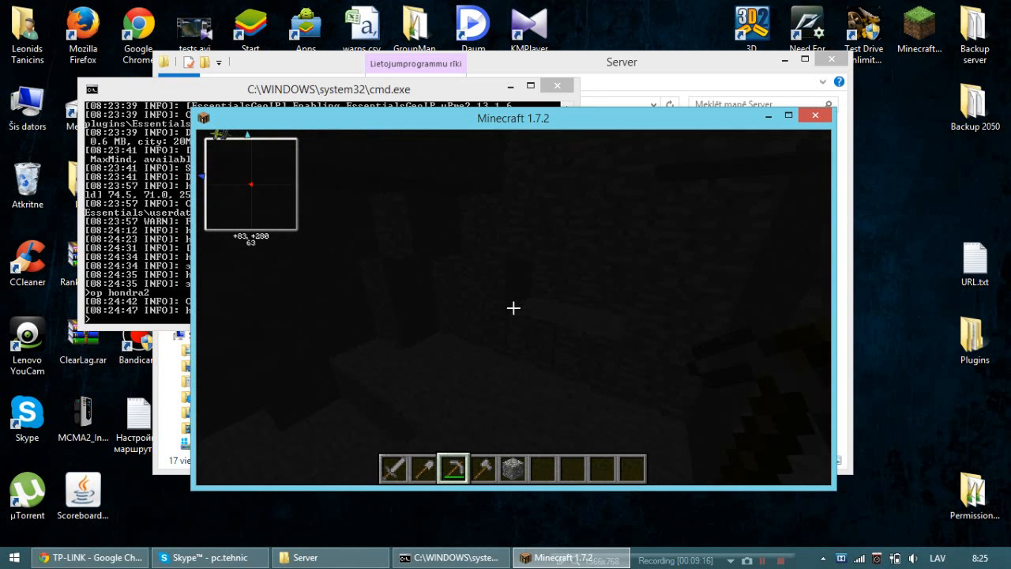
{"action": "key", "text": "w"}
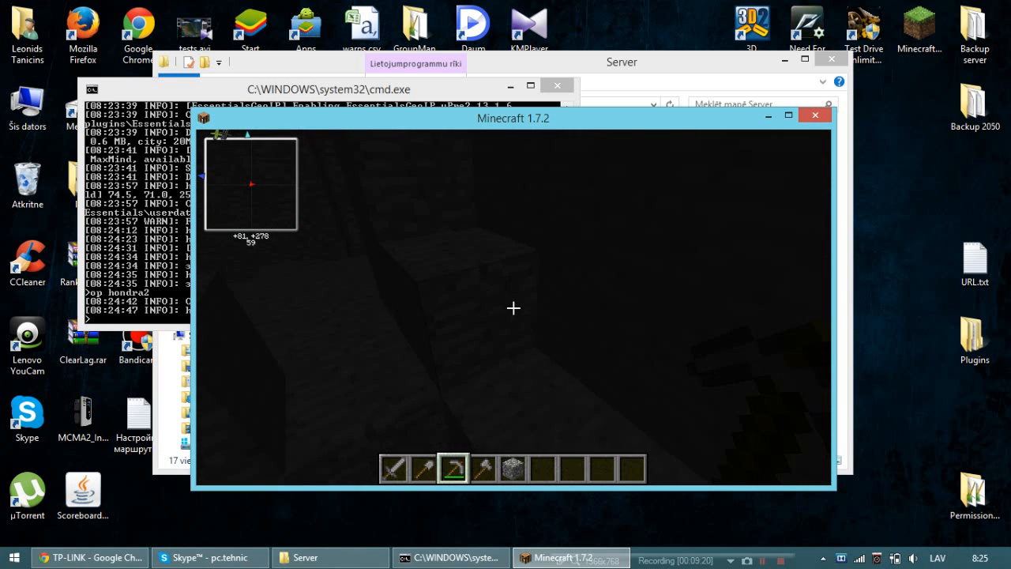
{"action": "key", "text": "w"}
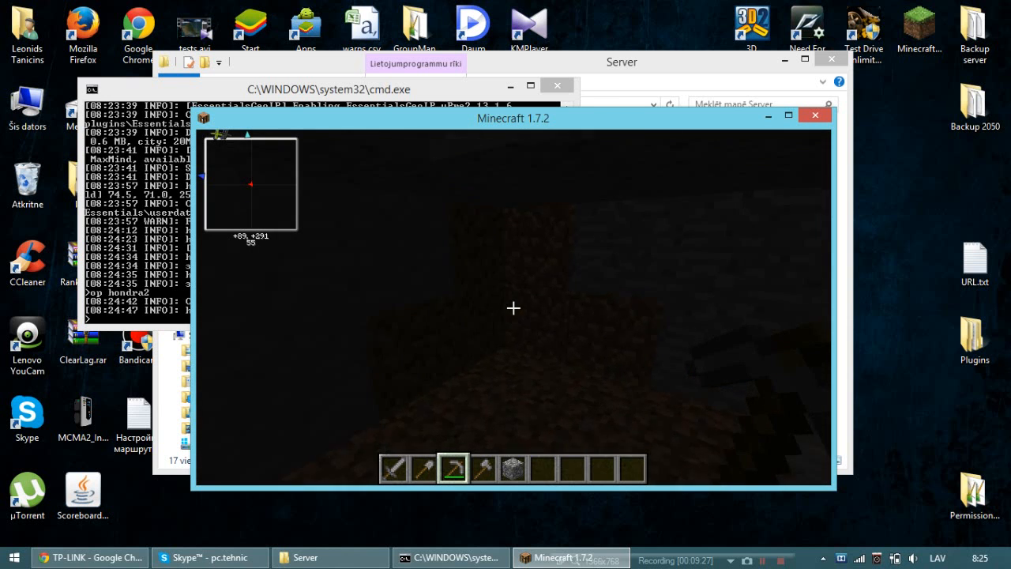
Break the dirt and stone blocks at the end of the cave with the Stone Pickaxe.
{"action": "key", "text": "w"}
{"action": "left_click", "coordinate": [513, 309]}
{"action": "left_click", "coordinate": [513, 308]}
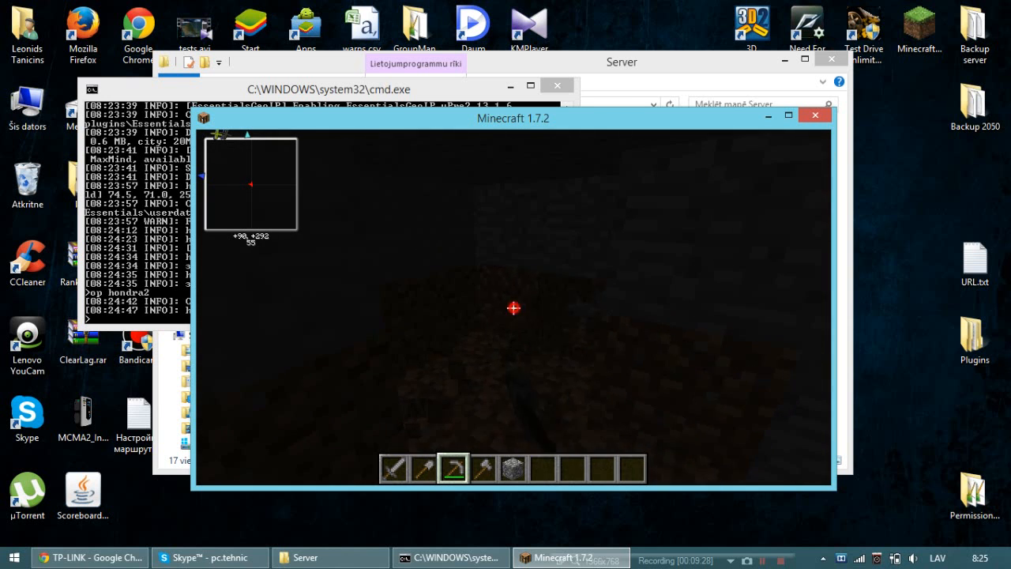
{"action": "key", "text": "w"}
{"action": "left_click", "coordinate": [514, 308]}
{"action": "left_click", "coordinate": [519, 310]}
{"action": "left_click", "coordinate": [520, 306]}
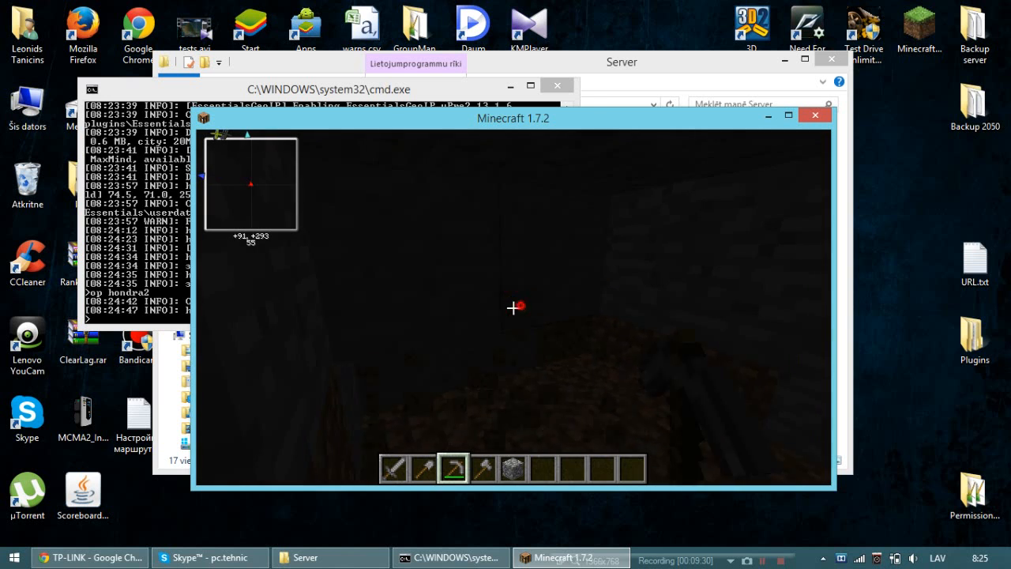
{"action": "left_click", "coordinate": [514, 308]}
{"action": "left_click", "coordinate": [513, 308]}
{"action": "left_click", "coordinate": [514, 308]}
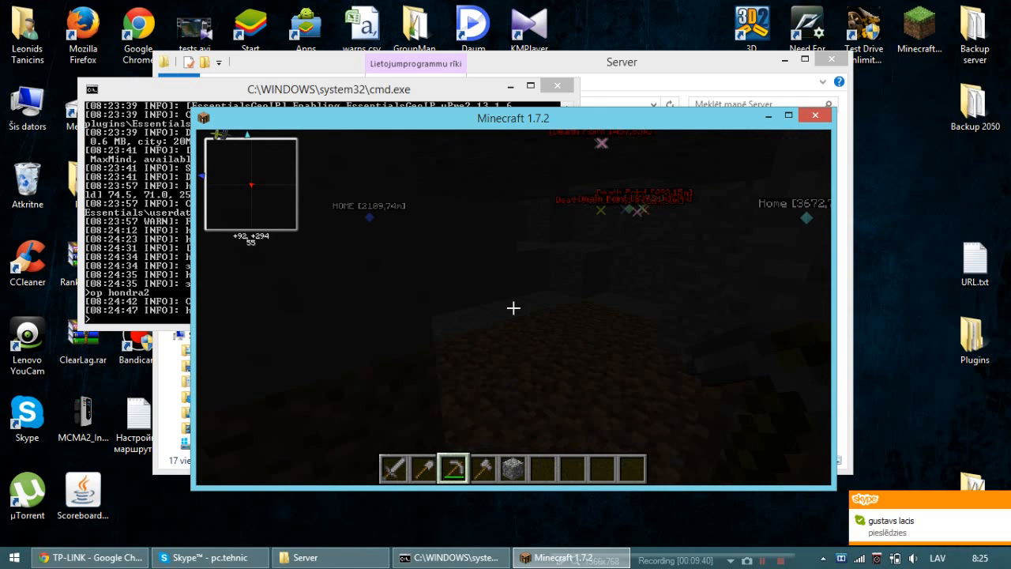
Disconnect from the server and quit the game.
{"action": "key", "text": "Escape"}
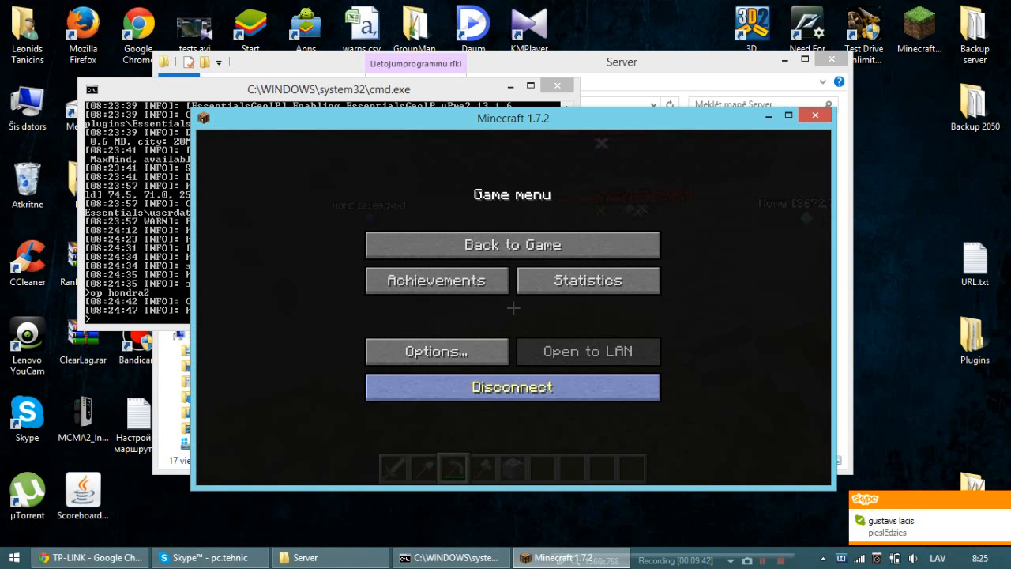
{"action": "left_click", "coordinate": [506, 390]}
{"action": "left_click", "coordinate": [552, 431]}
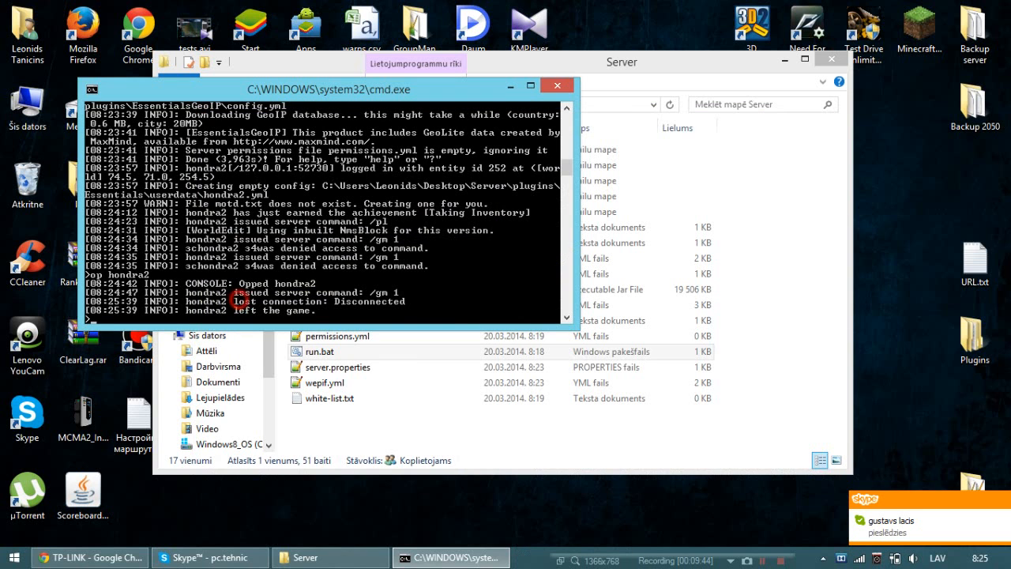
Shut down the server with the stop console command and close its console window.
{"action": "key", "text": "Return"}
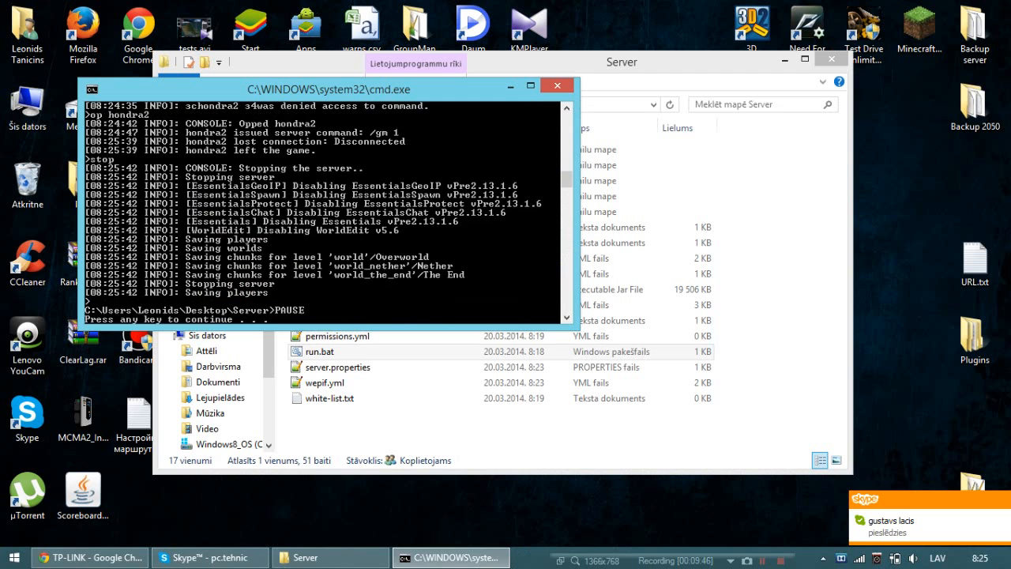
{"action": "key", "text": "Return"}
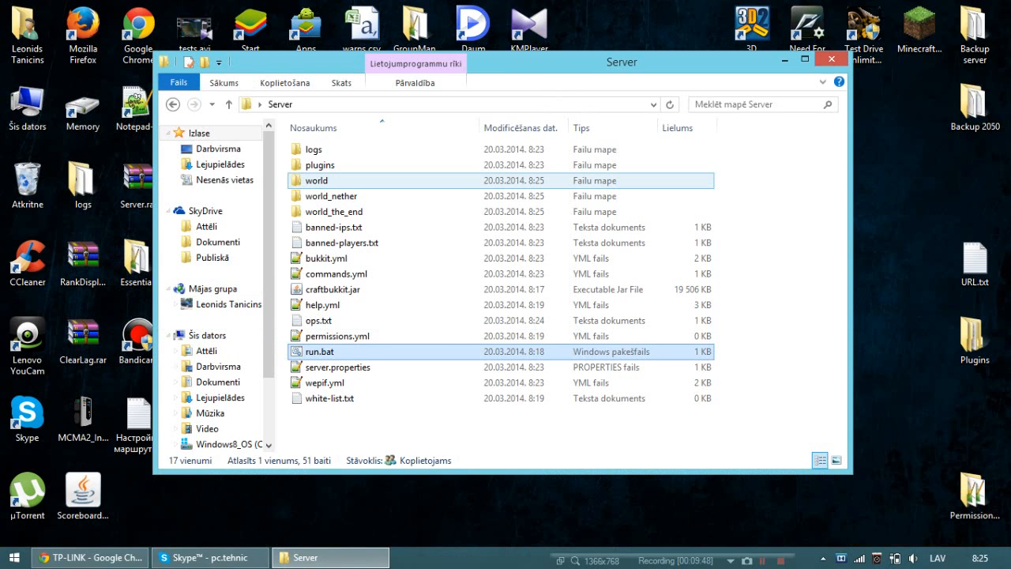
Open the Essentials folder inside the server's plugins folder.
{"action": "double_click", "coordinate": [336, 165]}
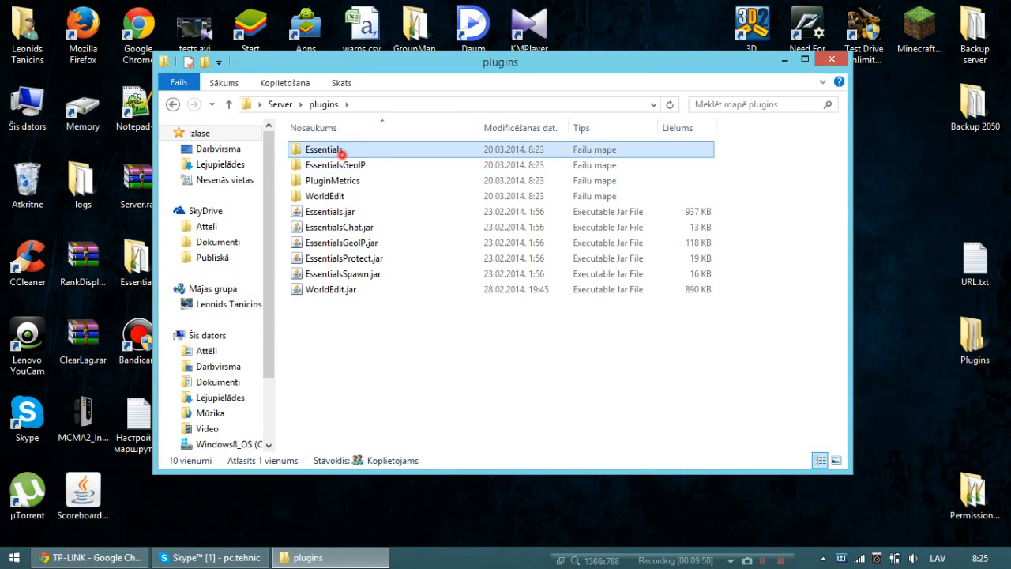
{"action": "double_click", "coordinate": [324, 150]}
Switch to Skype and reply to the contact's new message with "Čau es serveri izsledzu jo filmeju driz bus on".
{"action": "left_click", "coordinate": [221, 557]}
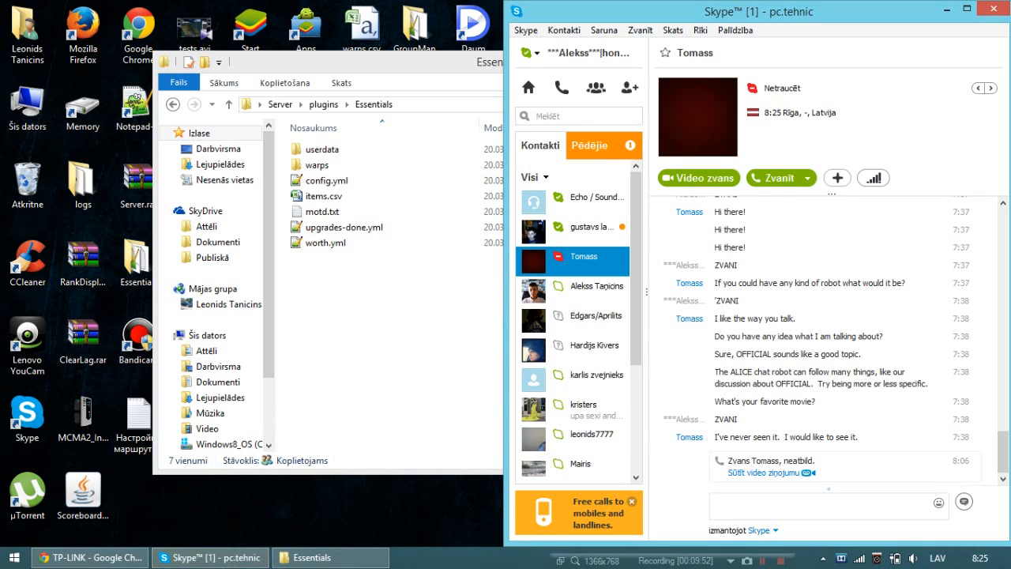
{"action": "left_click", "coordinate": [576, 229]}
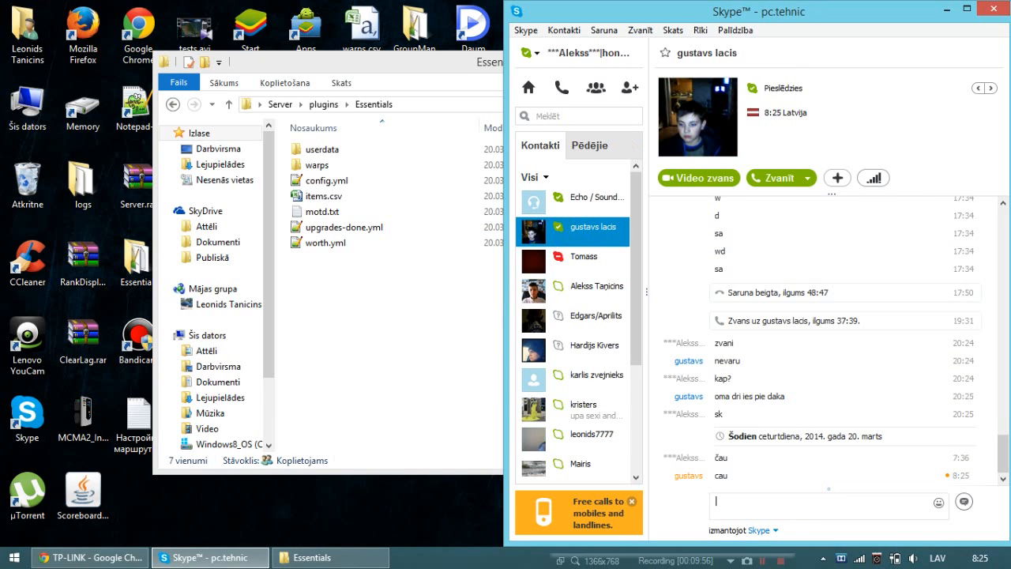
{"action": "type", "text": "Čau es serveri iz"}
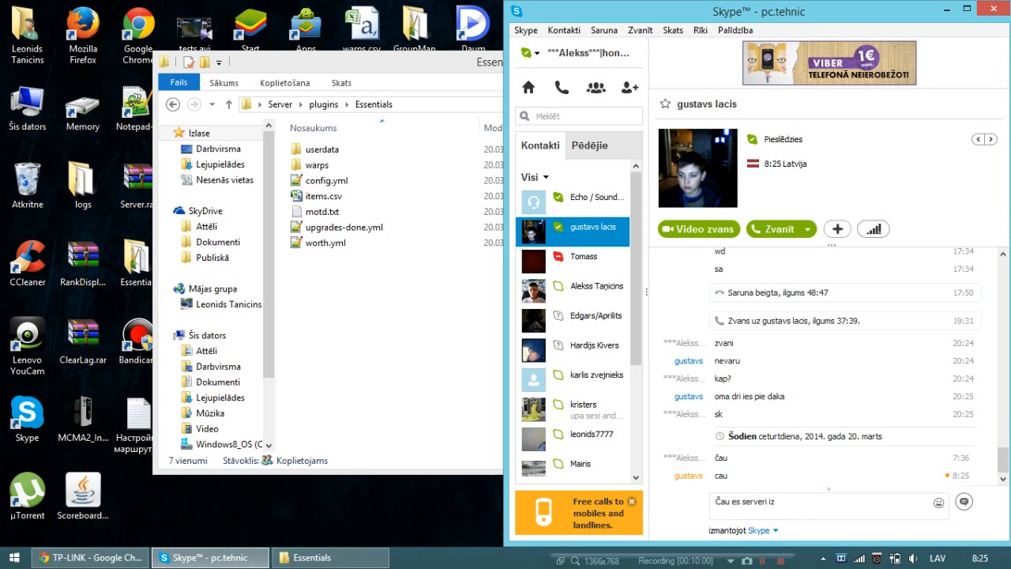
{"action": "type", "text": "sledzu jo filmeju driz bus on"}
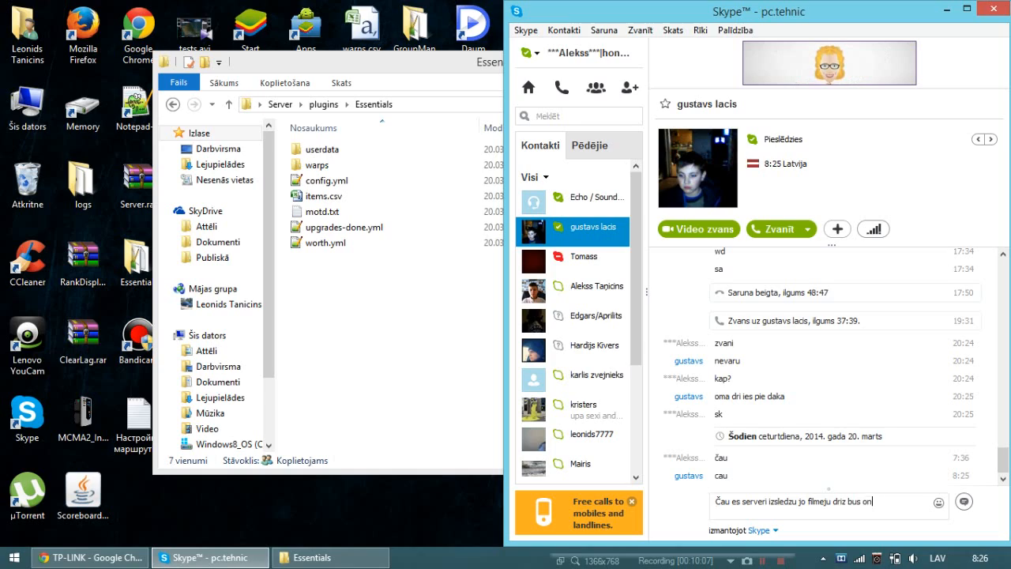
{"action": "key", "text": "Return"}
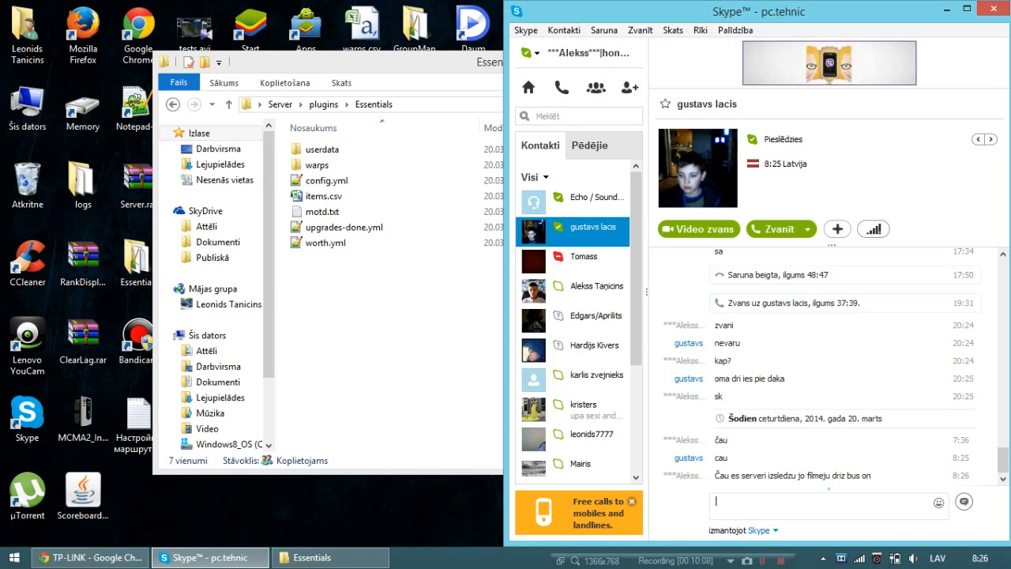
Return to the Essentials folder, look through its config.yml file, and close it.
{"action": "left_click", "coordinate": [385, 364]}
{"action": "double_click", "coordinate": [325, 181]}
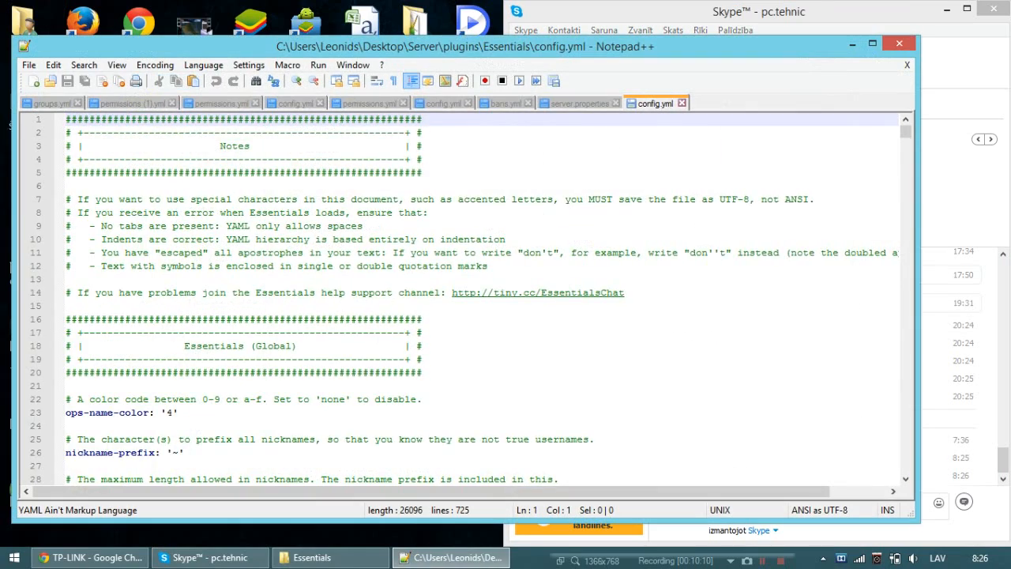
{"action": "scroll", "coordinate": [325, 181], "scroll_direction": "down", "scroll_amount": 16}
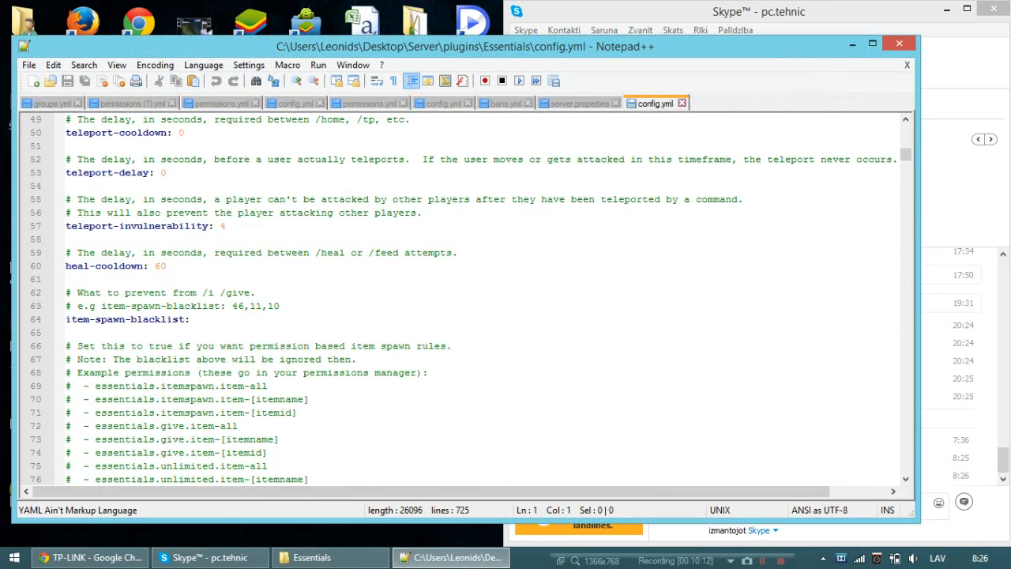
{"action": "key", "text": "alt+F4"}
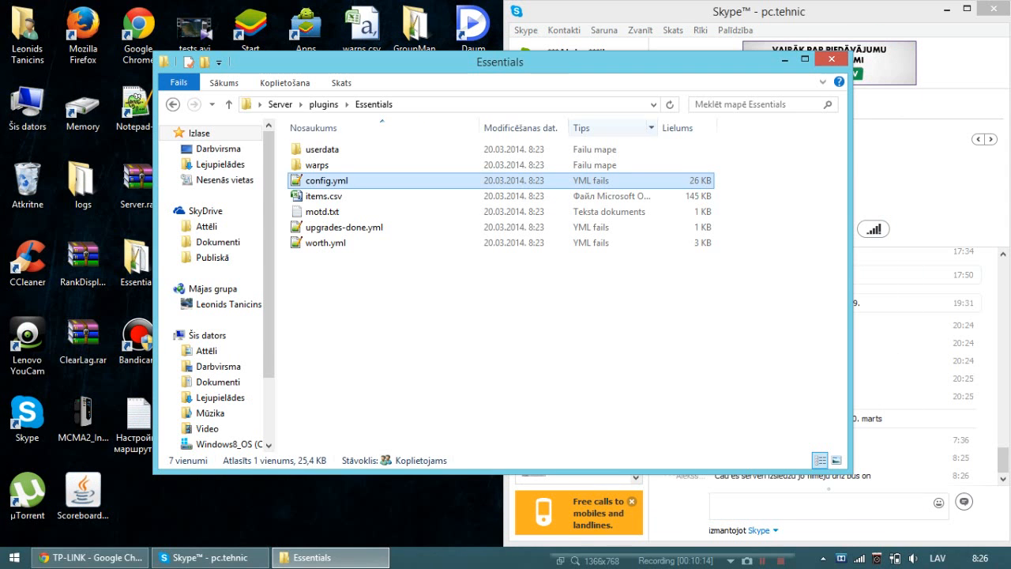
View the player's data file in the Essentials userdata folder and close it.
{"action": "double_click", "coordinate": [320, 150]}
{"action": "double_click", "coordinate": [322, 148]}
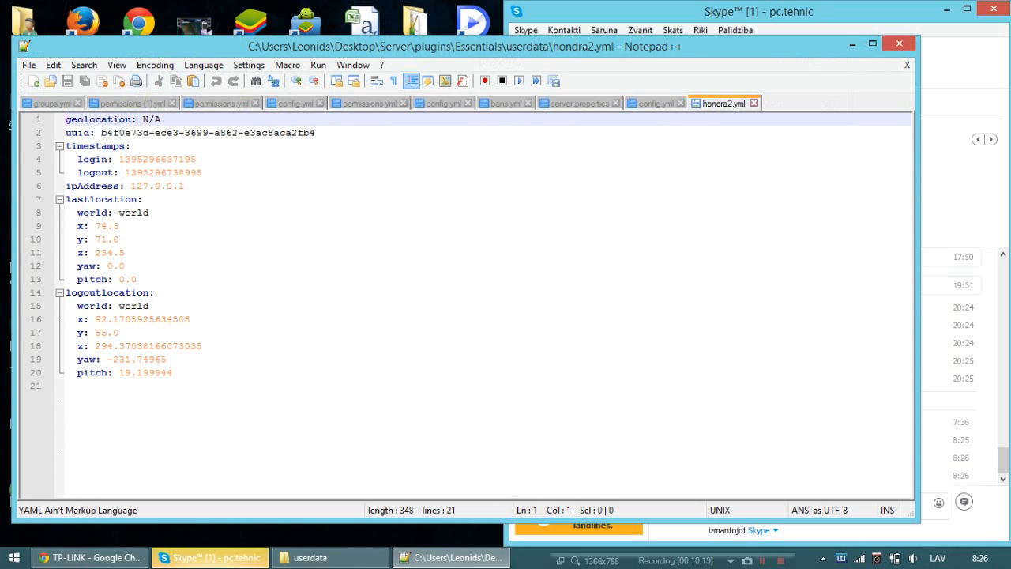
{"action": "key", "text": "alt+F4"}
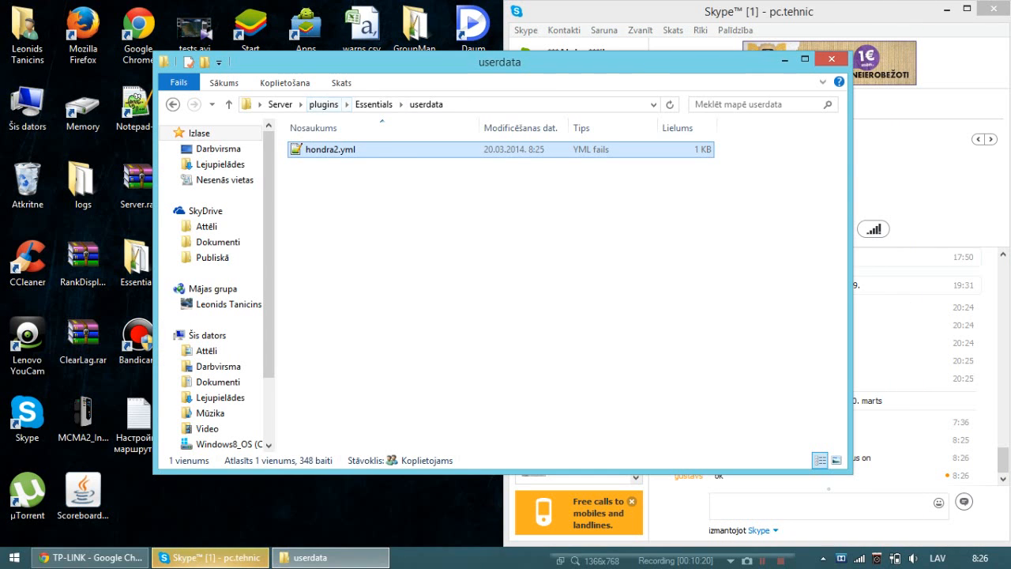
Look at the contents of the WorldEdit plugin folder and go back to the main Server folder.
{"action": "left_click", "coordinate": [332, 105]}
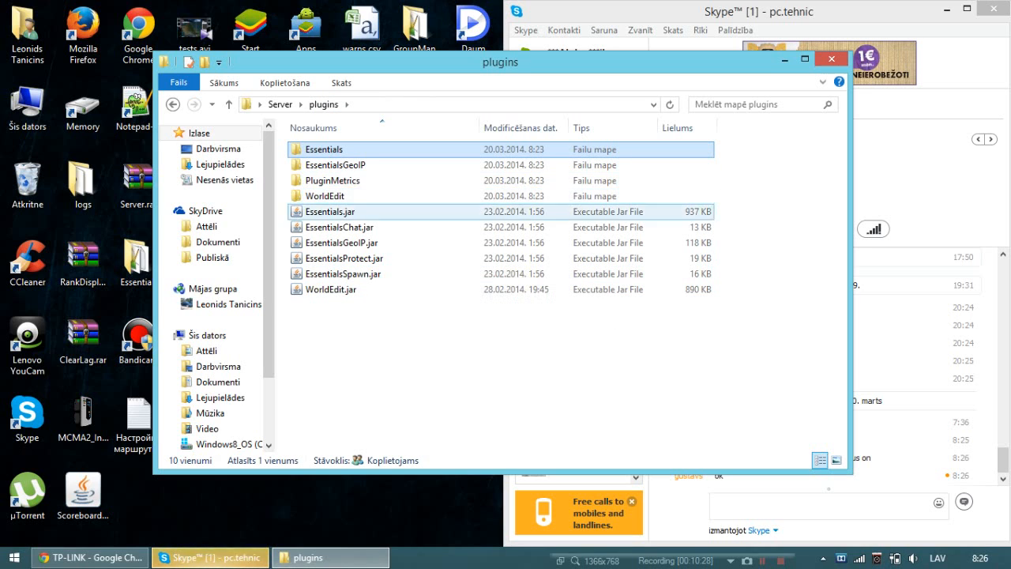
{"action": "double_click", "coordinate": [324, 196]}
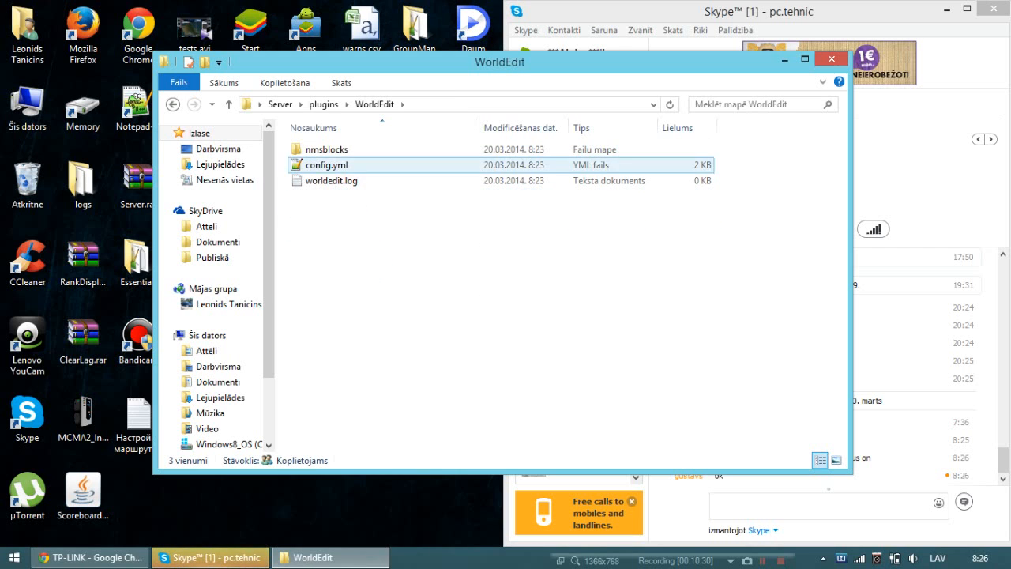
{"action": "left_click", "coordinate": [323, 105]}
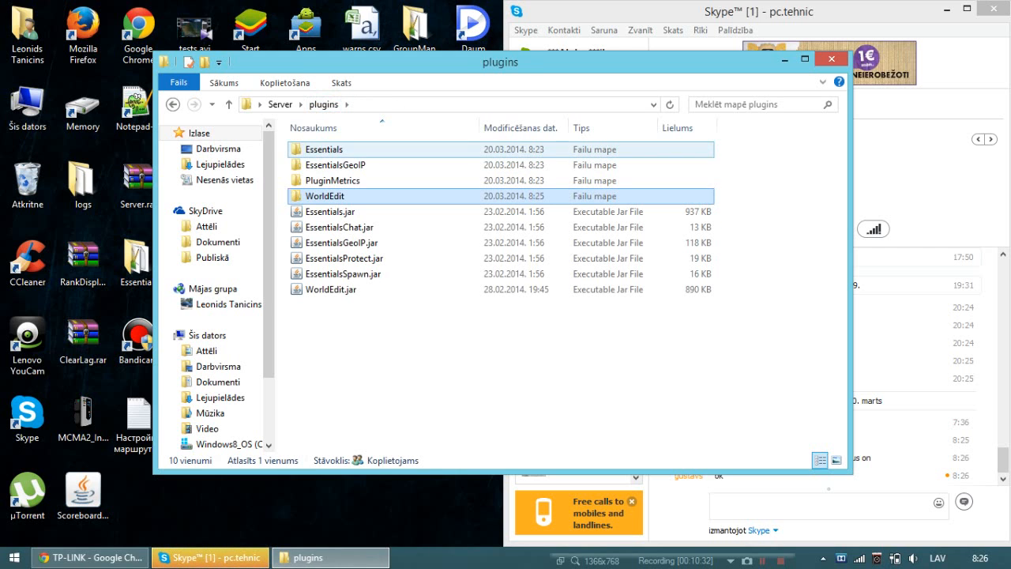
{"action": "left_click", "coordinate": [280, 104]}
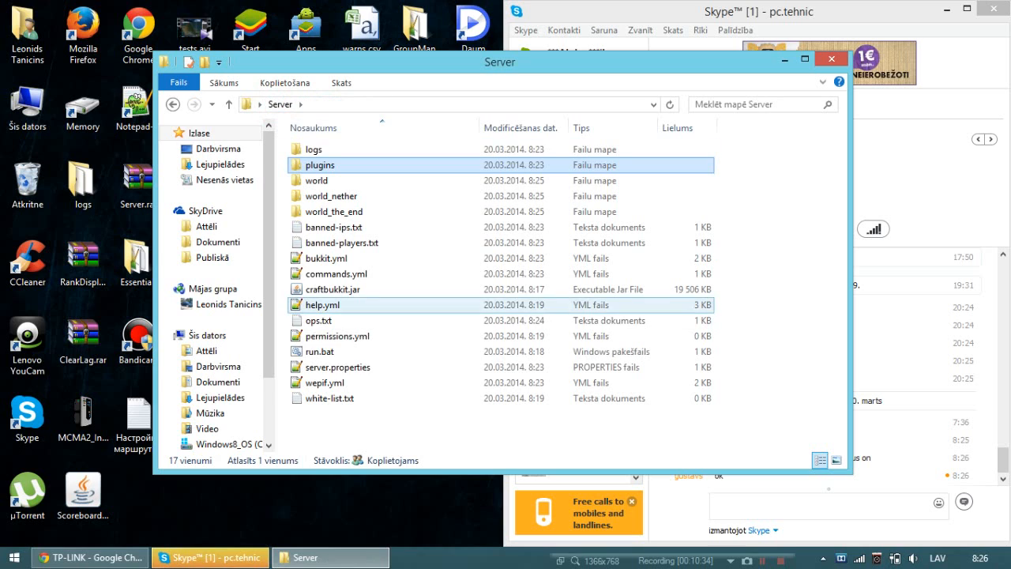